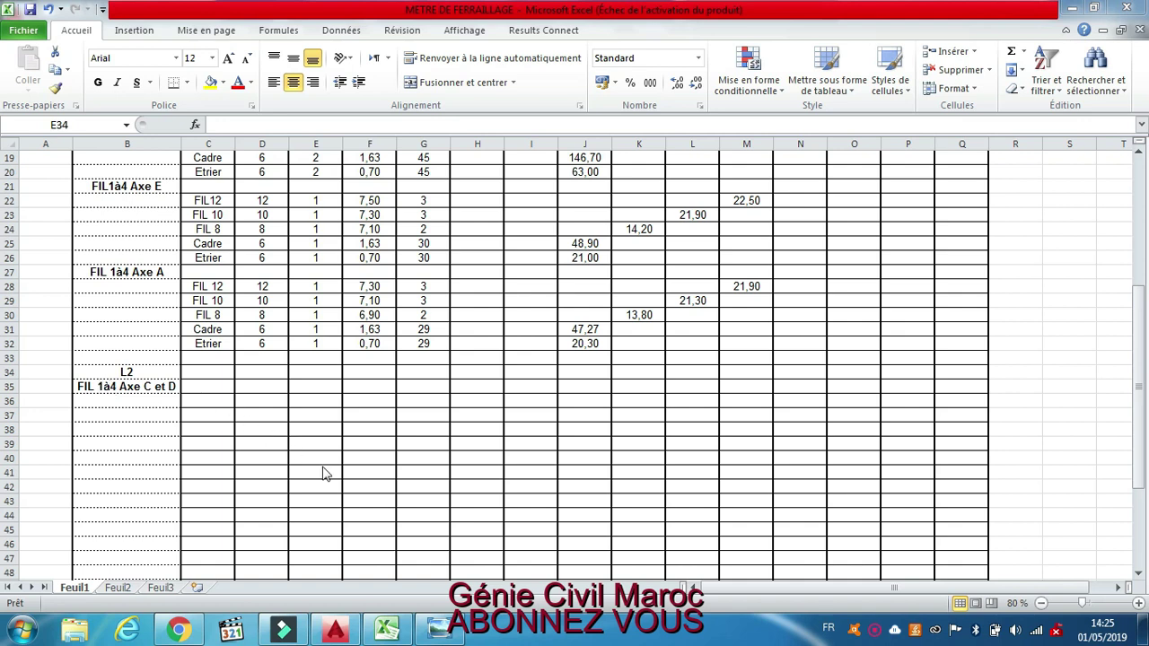
Switch to AutoCAD and examine the ground beam layout on the FONDATIONS plan against the Excel takeoff sheet.
mouse_move(393, 621)
click(390, 631)
click(334, 632)
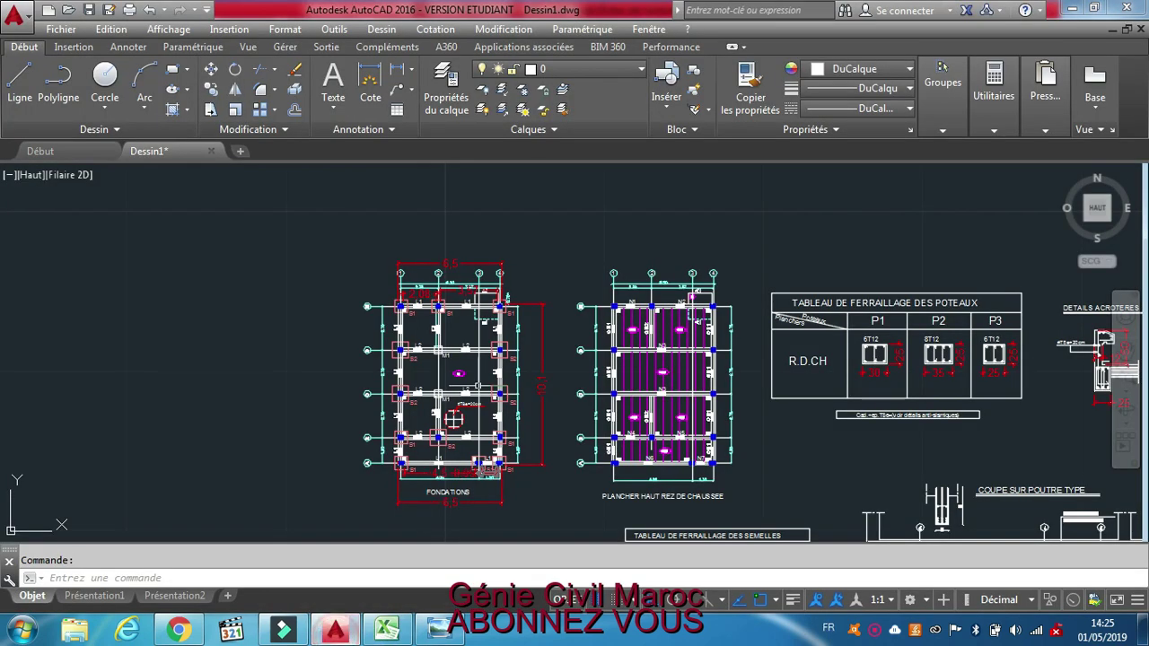
scroll(448, 280, up, 3)
scroll(448, 280, down, 5)
scroll(350, 305, up, 5)
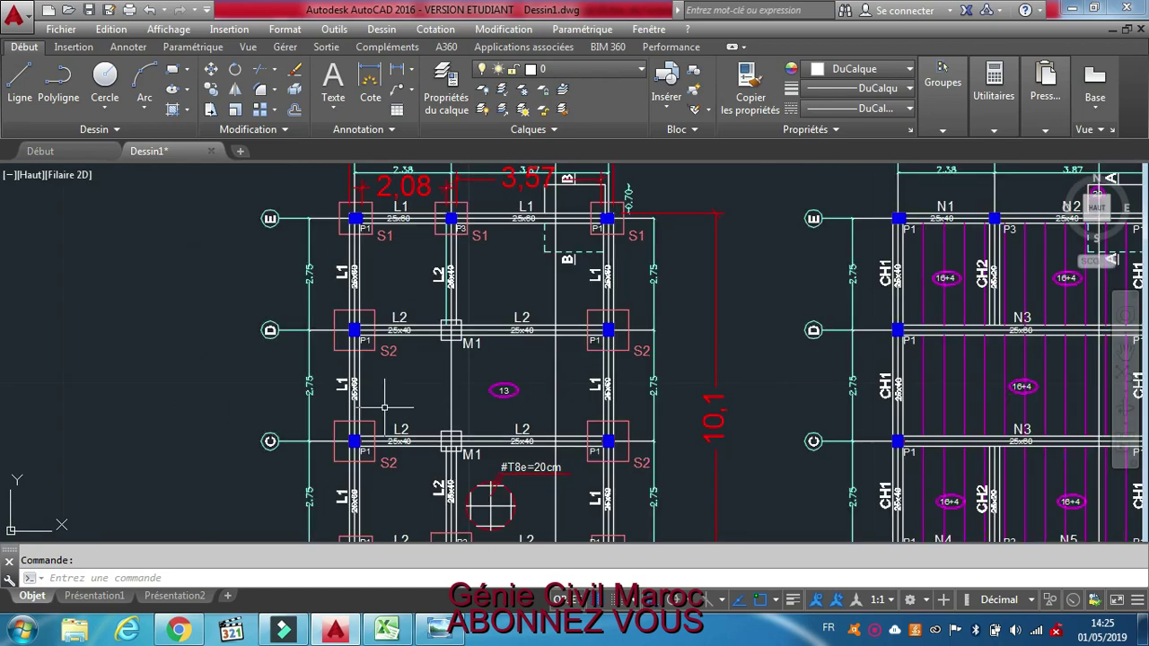
scroll(564, 350, down, 2)
scroll(554, 334, down, 2)
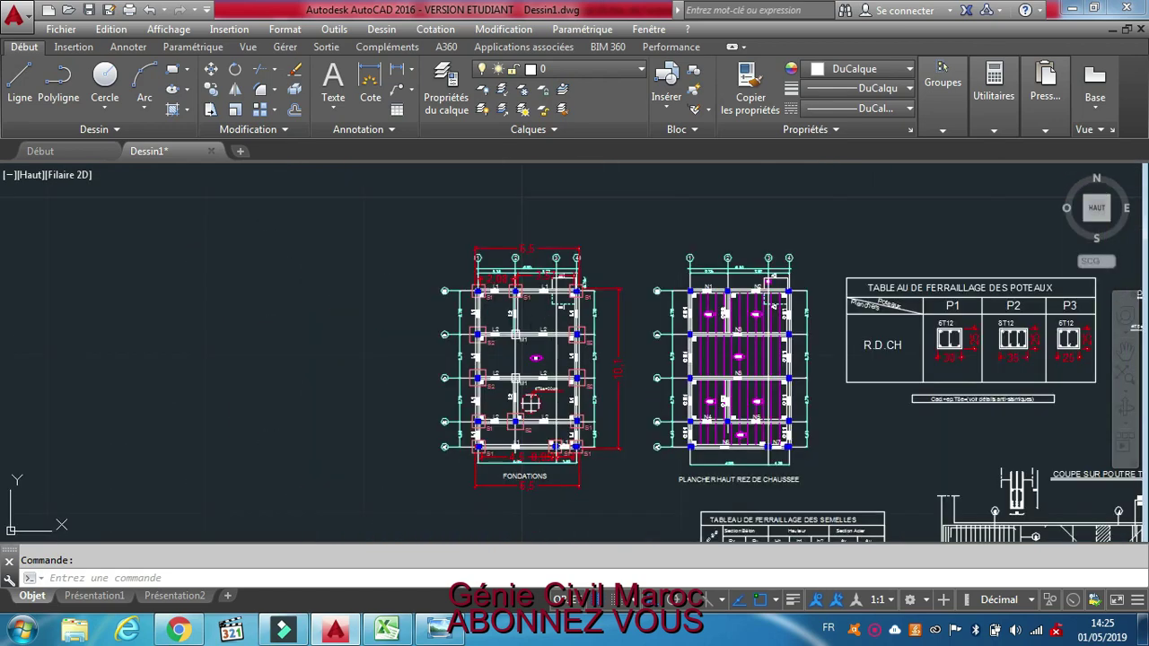
scroll(533, 359, up, 2)
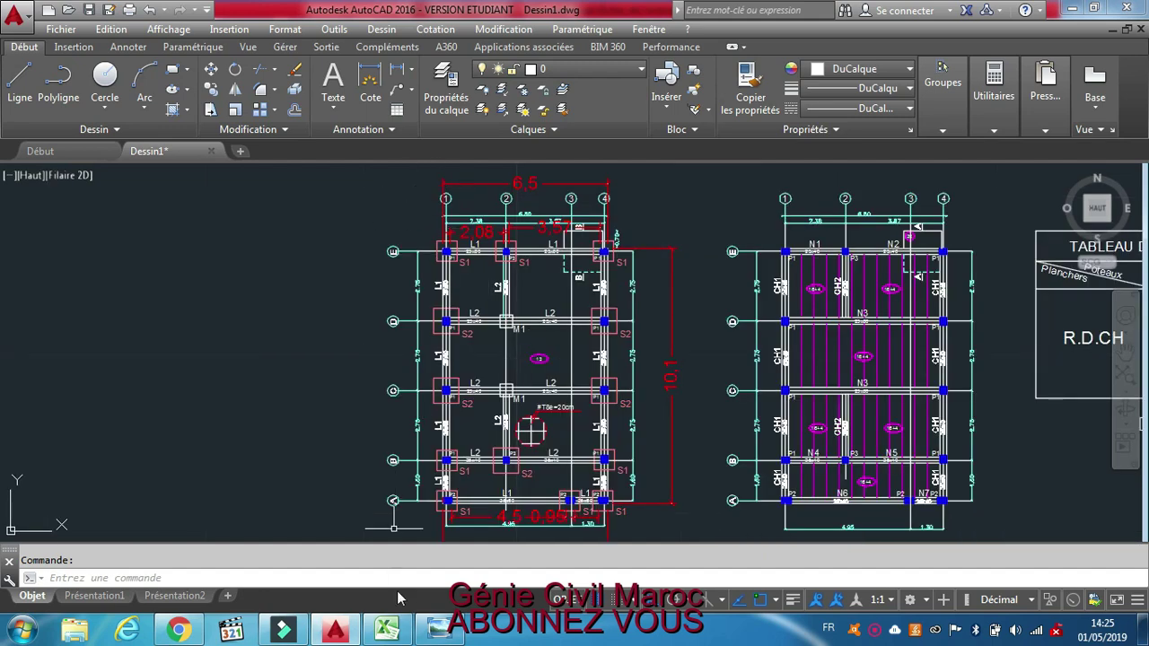
click(403, 638)
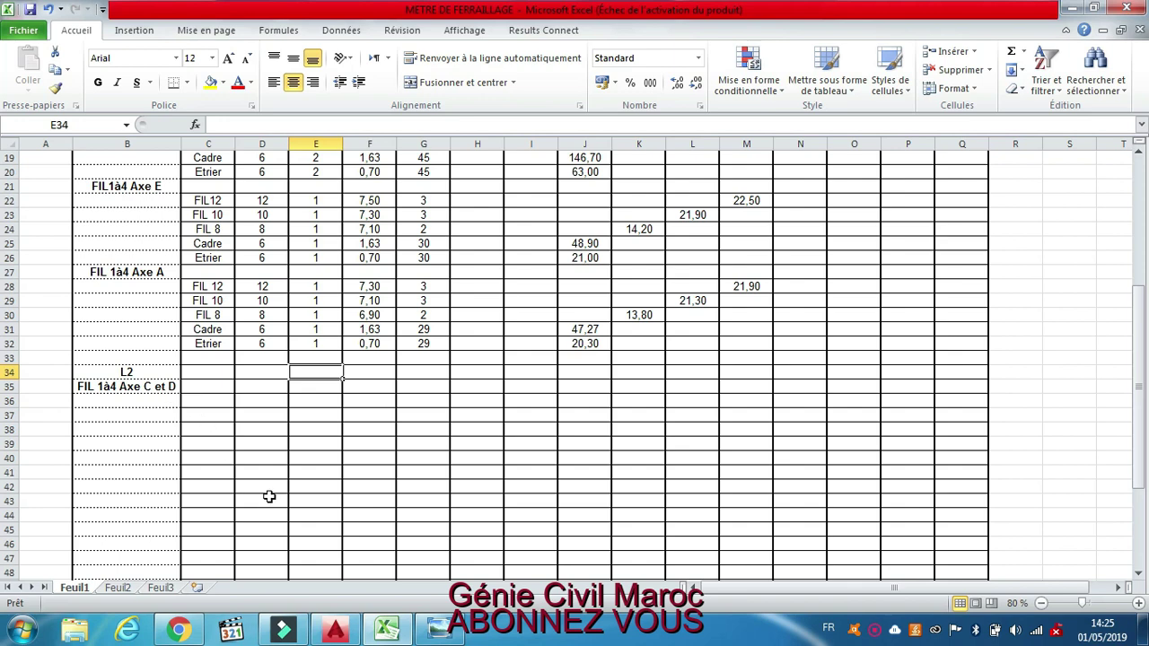
Examine the L2 ground beams along axes C and D on AutoCAD's foundation plan, and return to Excel at cell C35.
click(399, 637)
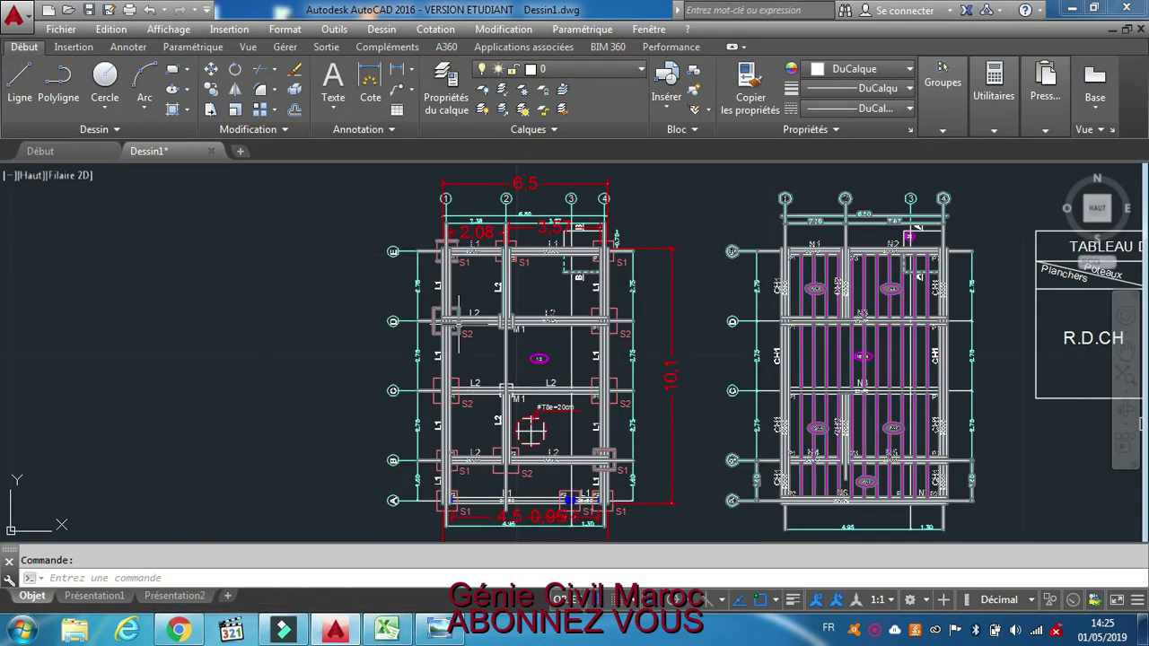
click(531, 431)
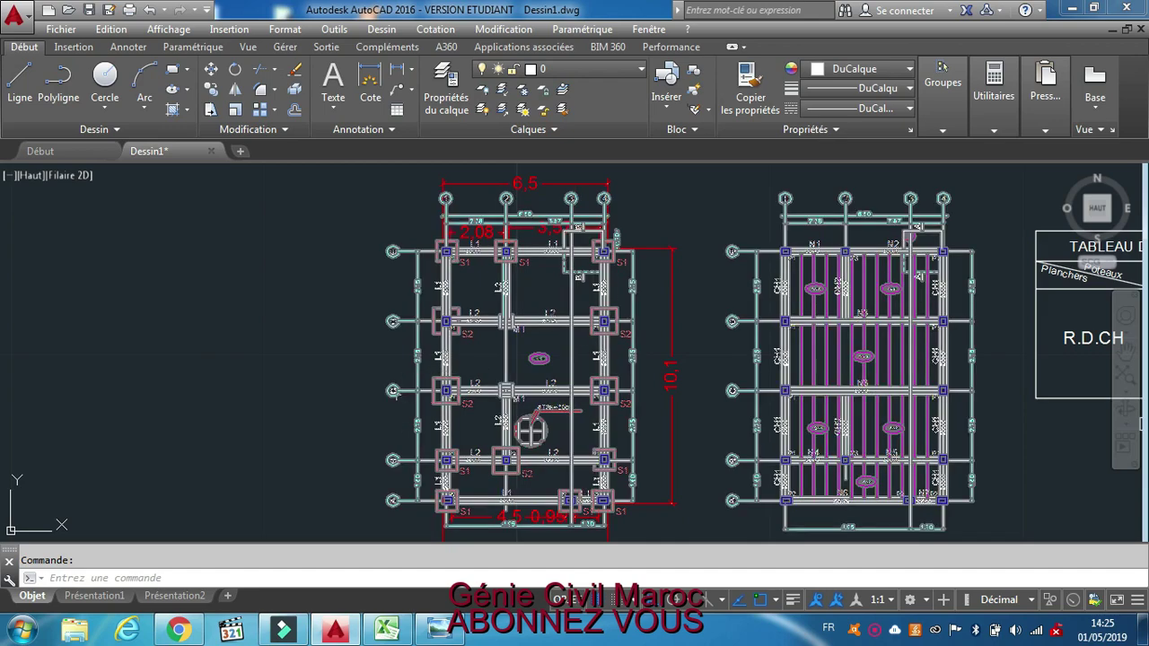
scroll(500, 354, up, 4)
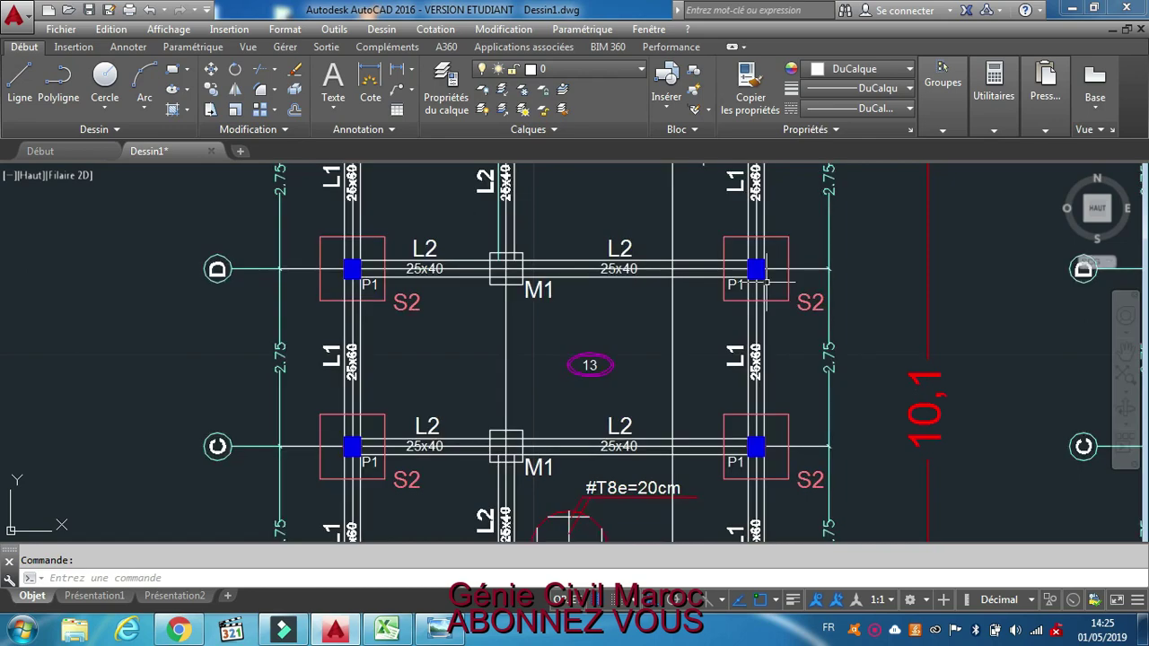
scroll(669, 308, down, 5)
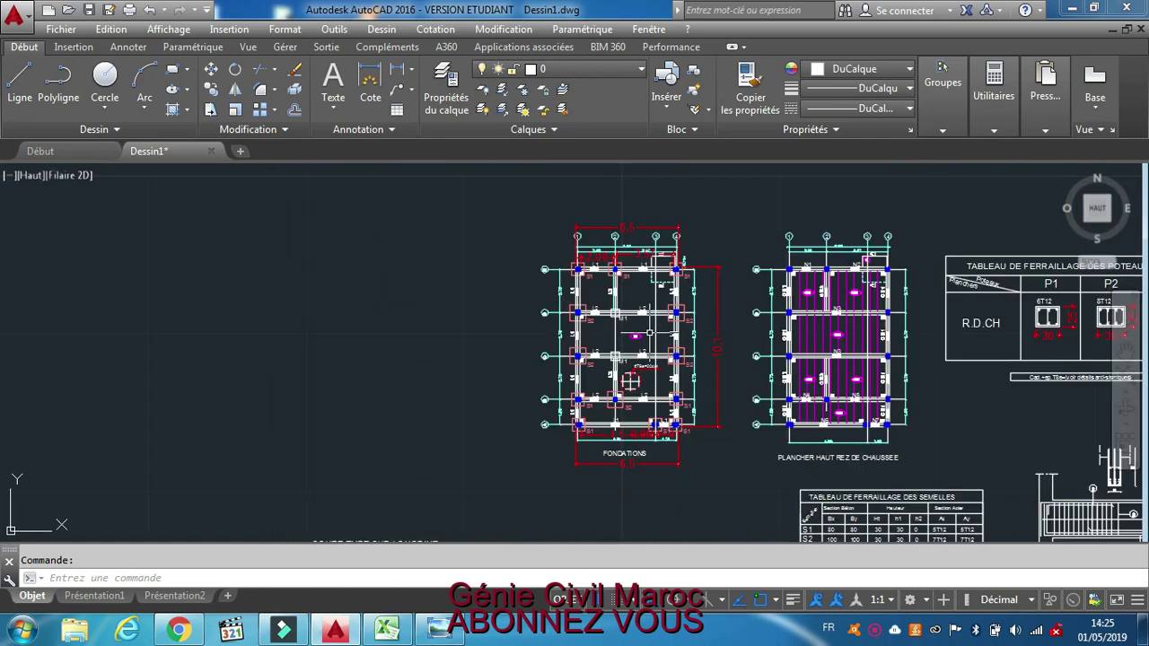
scroll(669, 308, up, 2)
scroll(830, 320, down, 2)
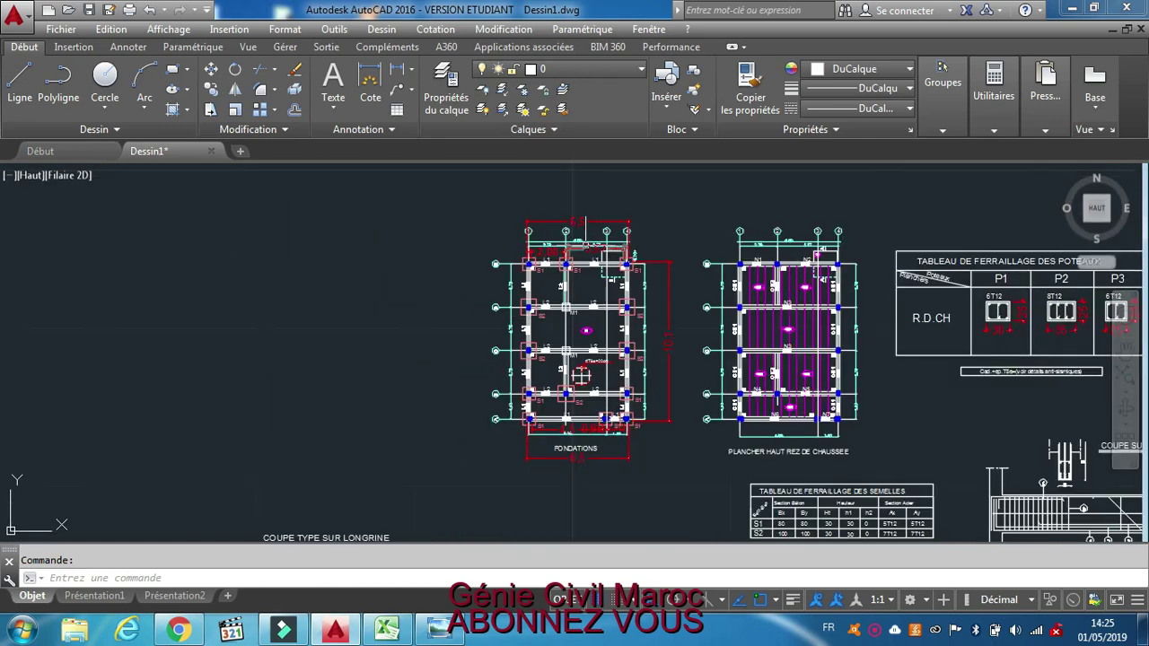
scroll(612, 225, up, 2)
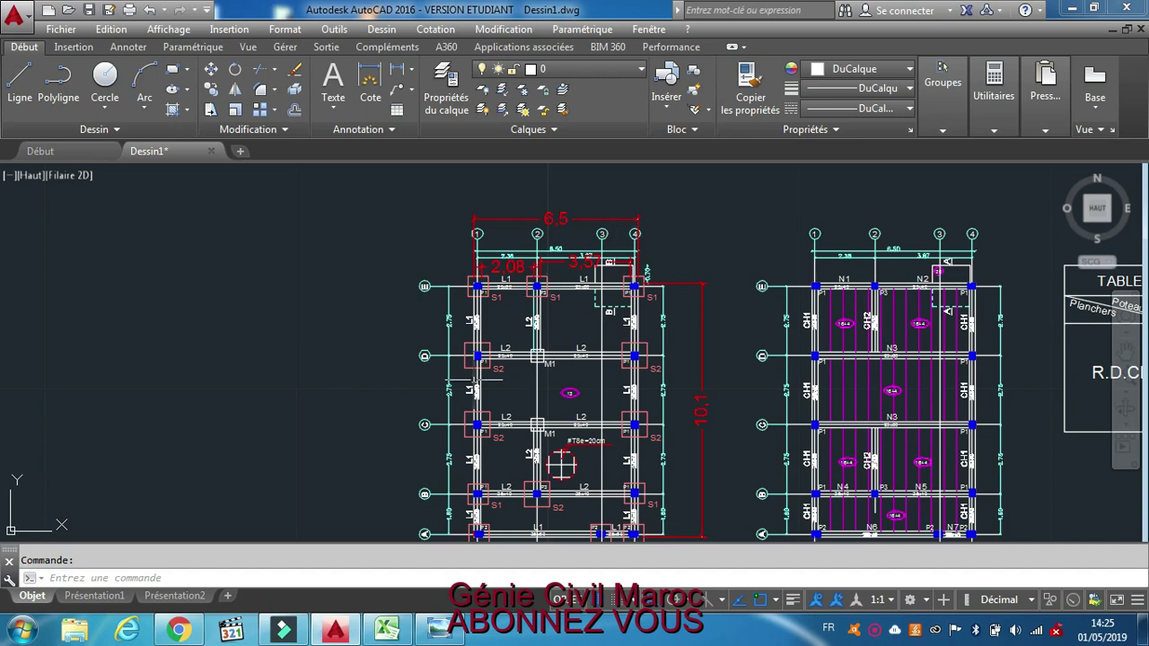
click(390, 634)
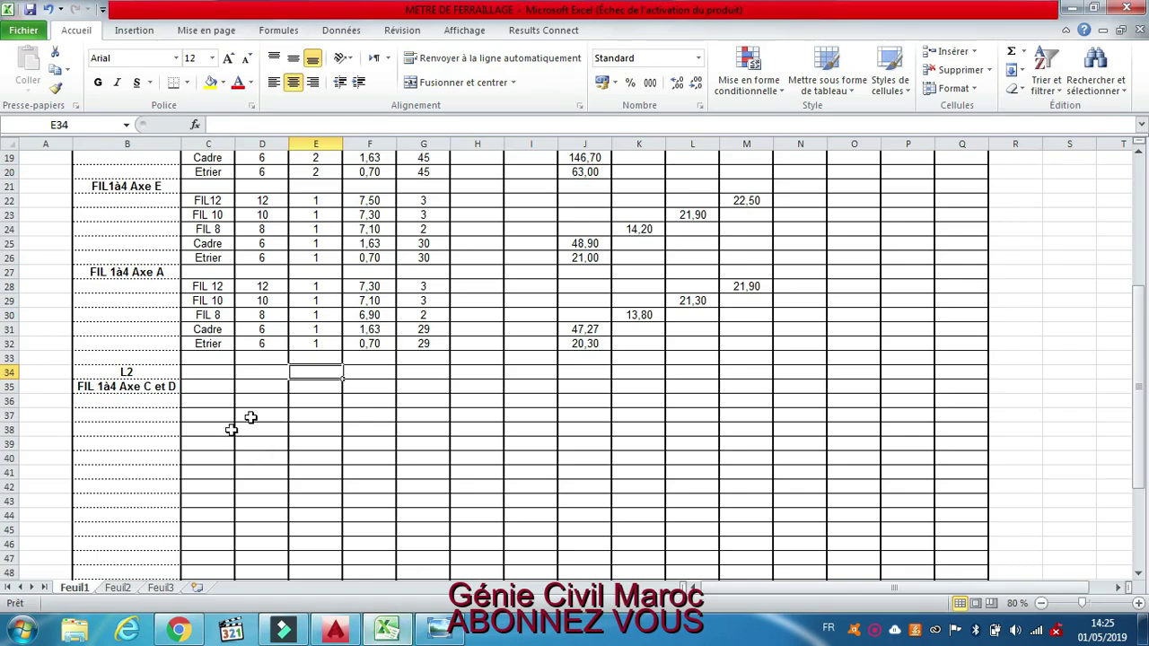
click(212, 386)
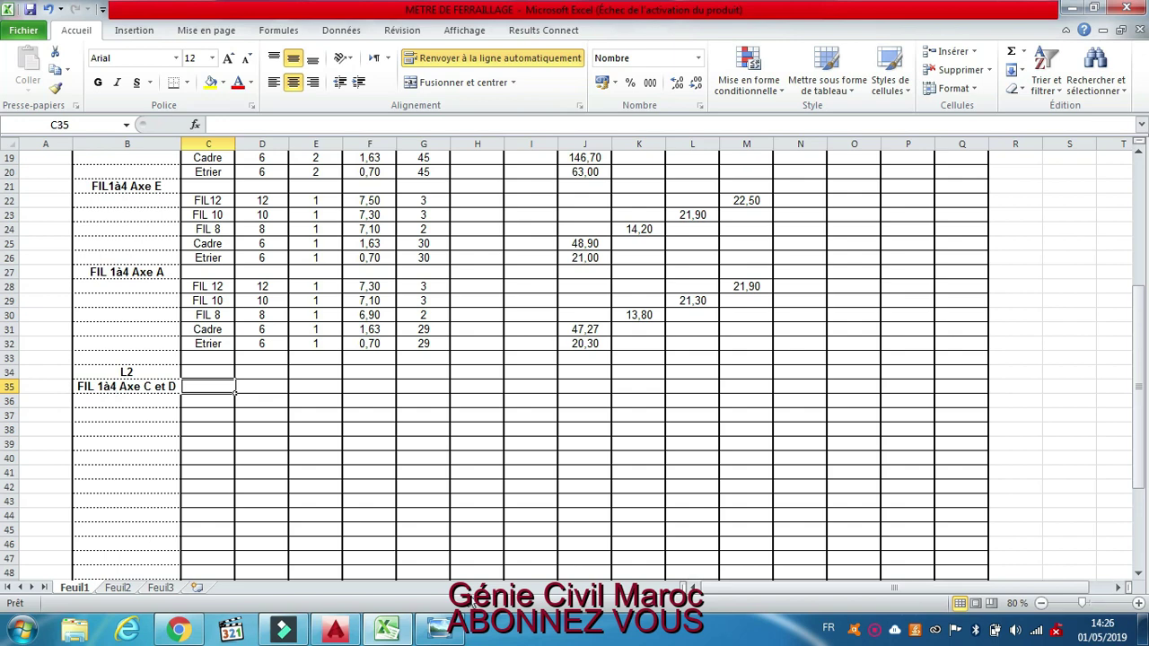
Switch to AutoCAD and read the L2 reinforcement in the table TABLEAU DE FERRAILLAGE DES LONGRINES.
click(357, 631)
scroll(444, 505, down, 5)
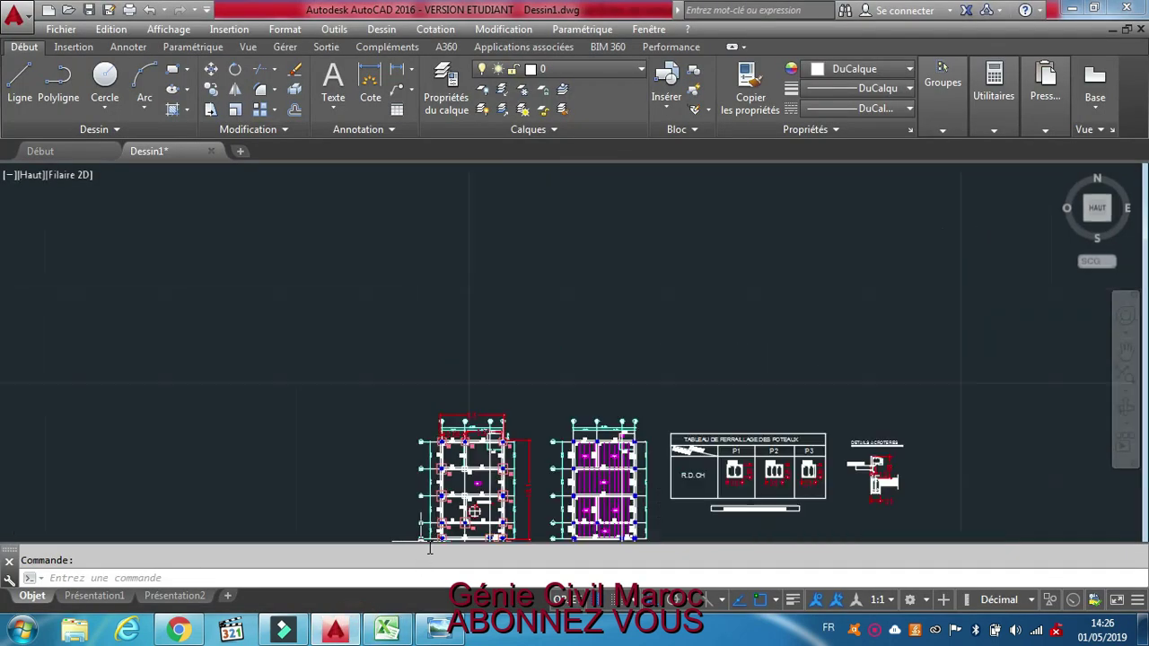
scroll(445, 505, down, 4)
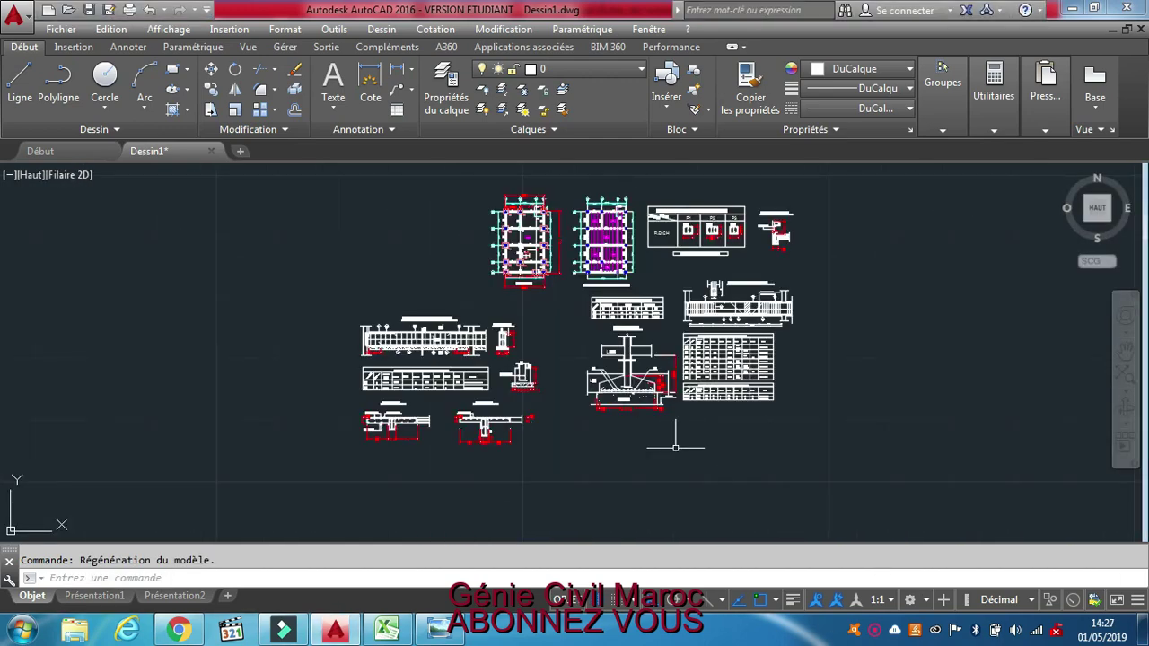
scroll(350, 399, up, 5)
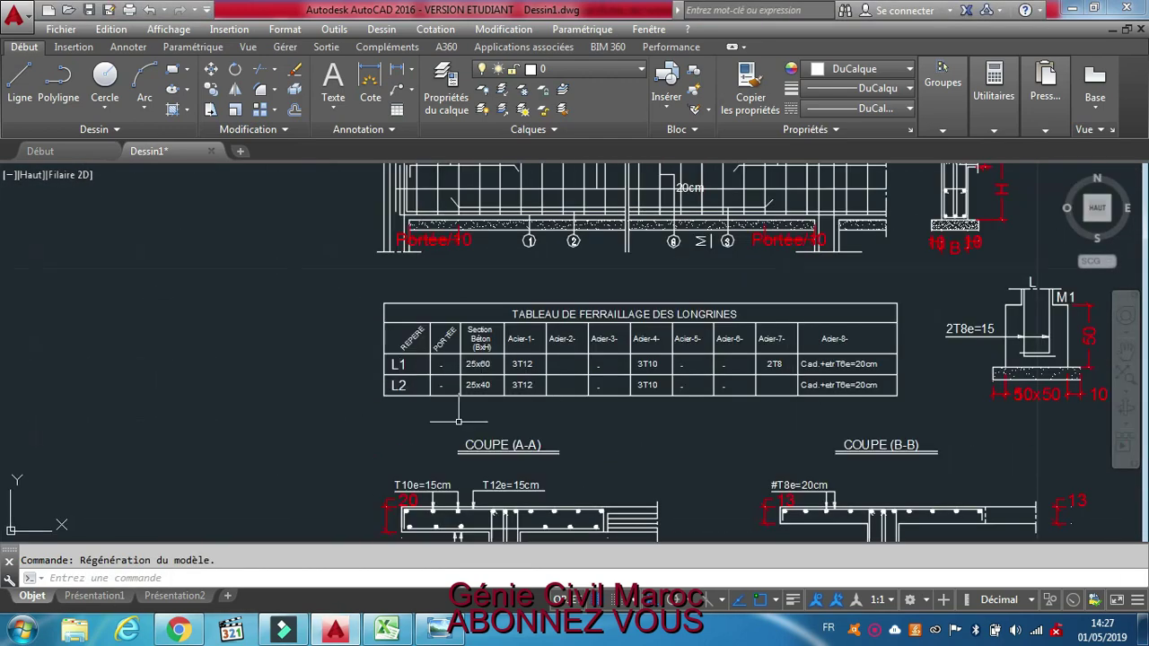
scroll(324, 391, down, 1)
scroll(325, 391, up, 2)
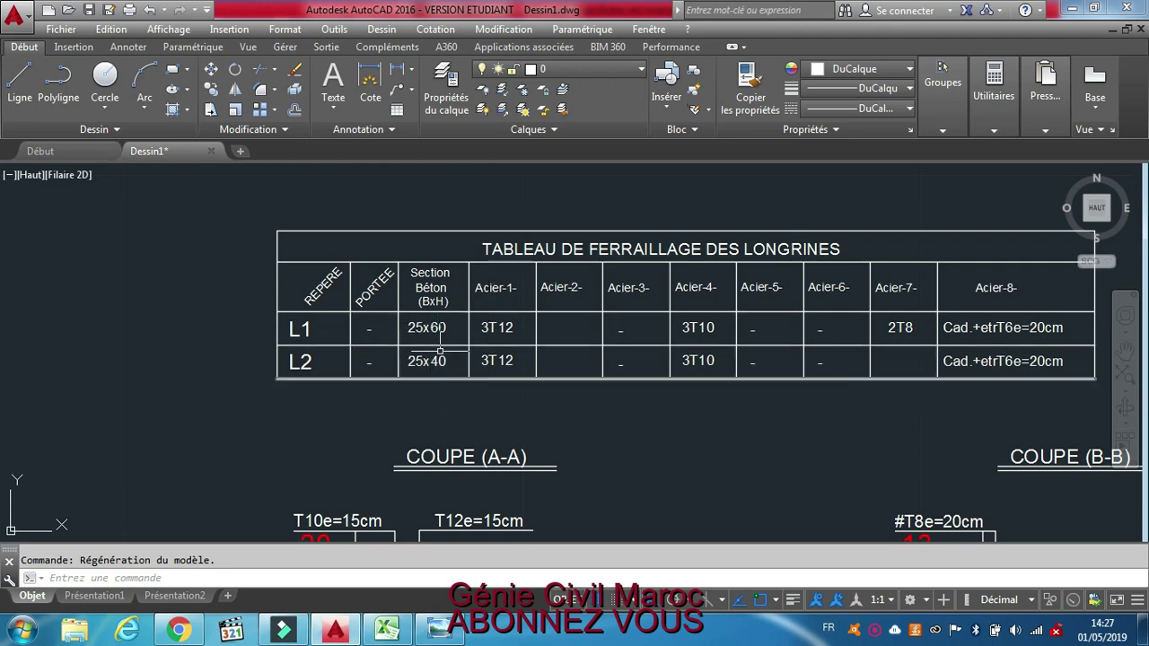
right_click(446, 346)
key(Escape)
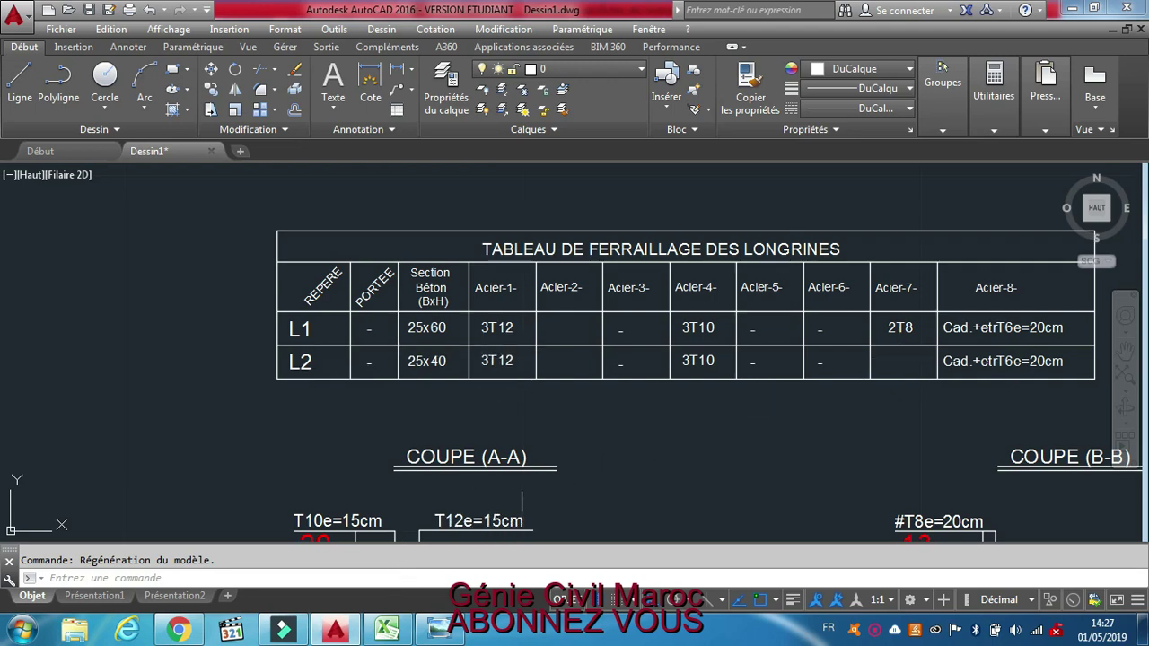
Switch to Excel and enter FIL 12 in C36, 12 in D36 and 2 in E36 under FIL 1à4 Axe C et D.
click(381, 630)
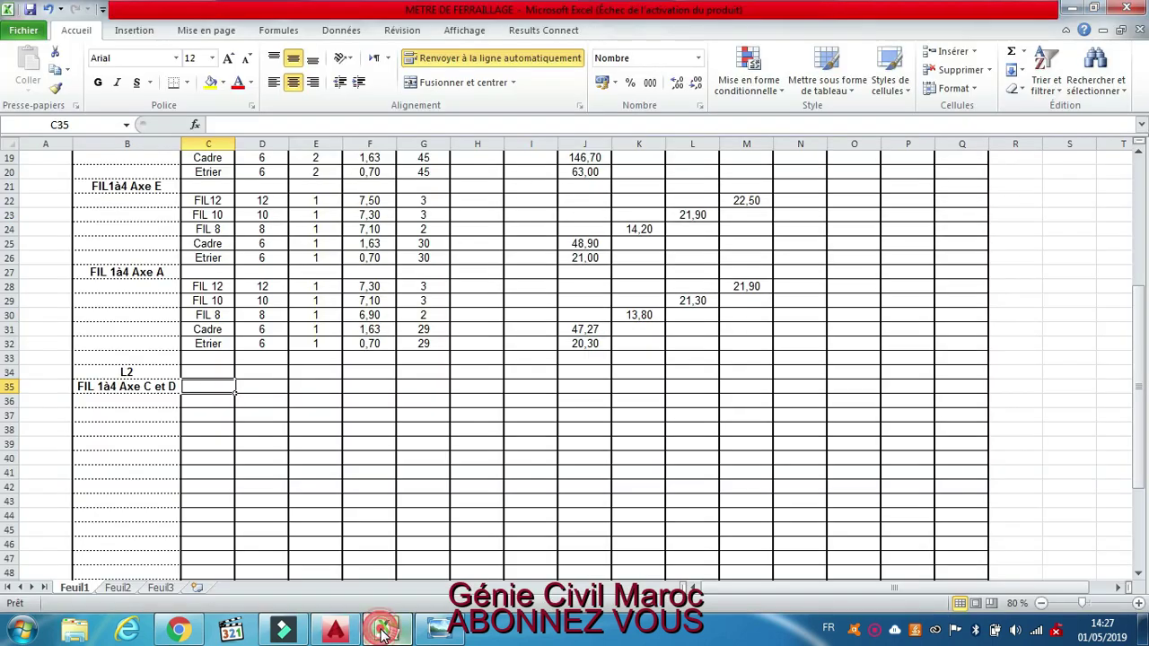
click(226, 402)
text(fil)
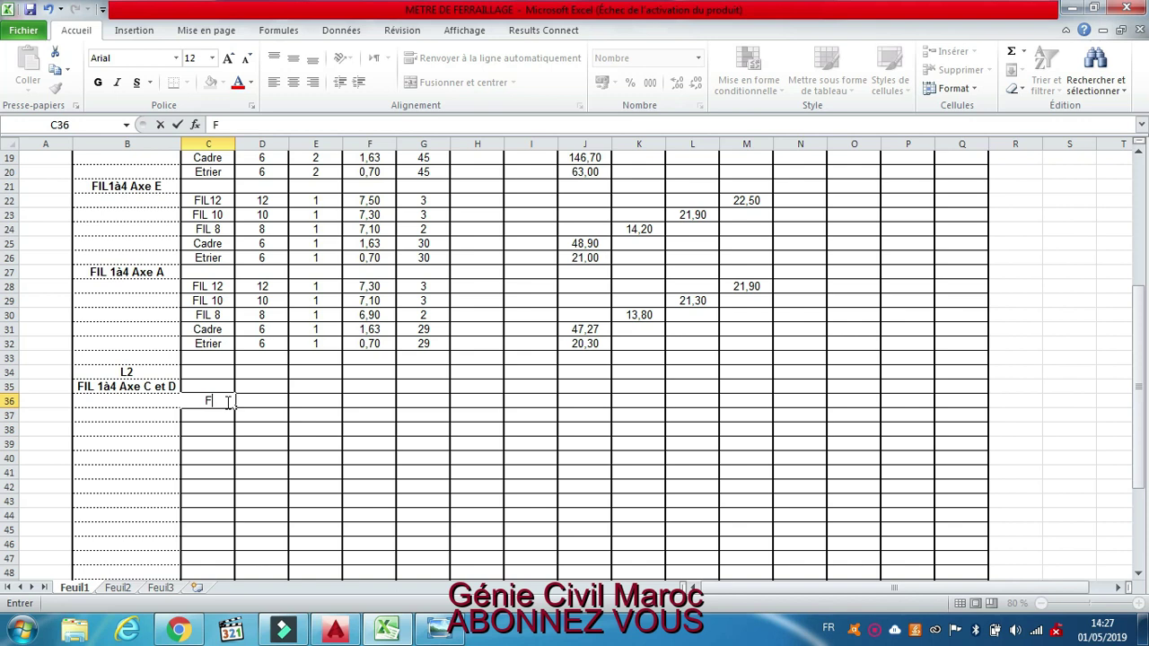
text( 12)
click(255, 398)
text(12)
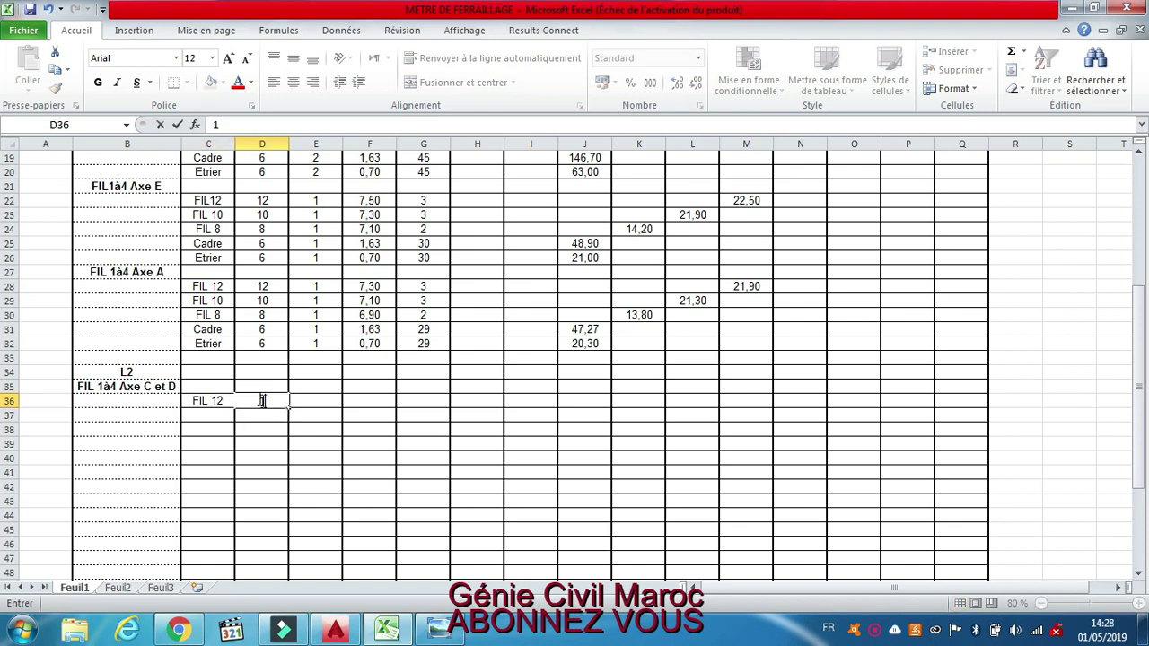
click(321, 398)
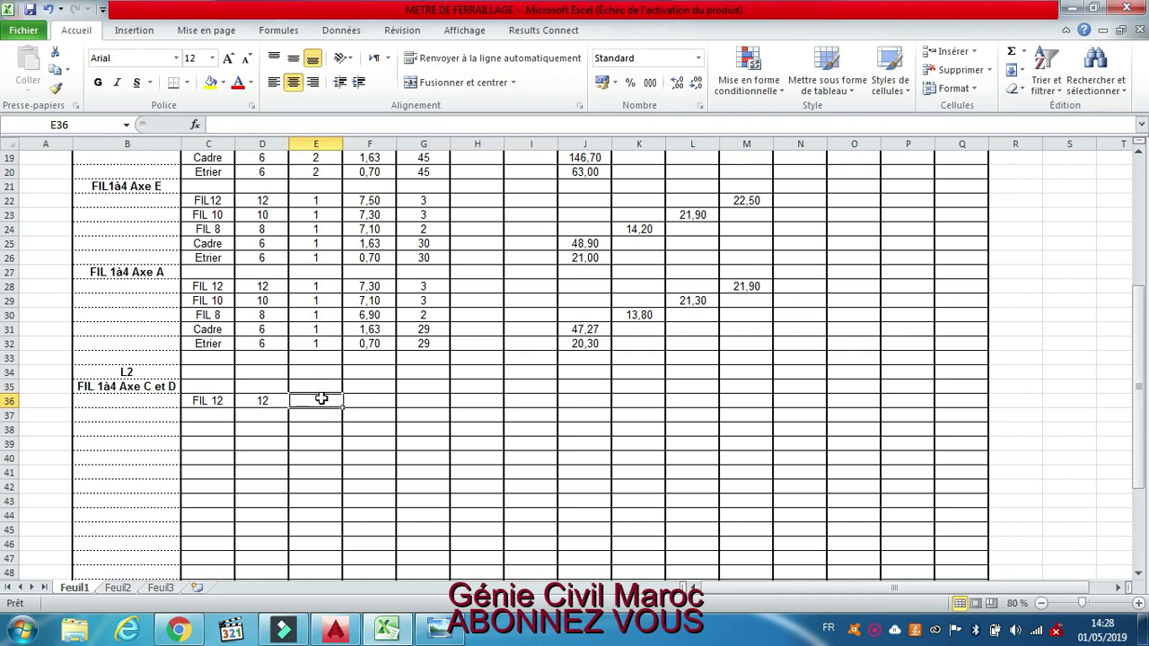
text(2)
click(375, 400)
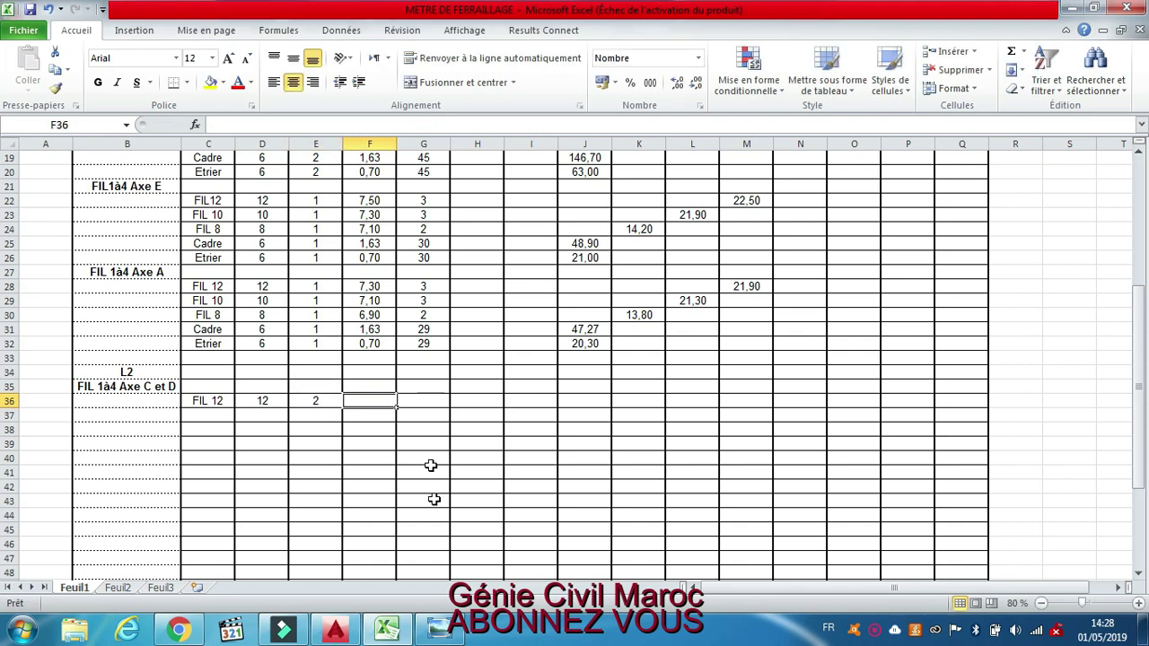
Switch to AutoCAD and check the span of the L2 ground beams on axes C and D in the foundation plan.
mouse_move(402, 636)
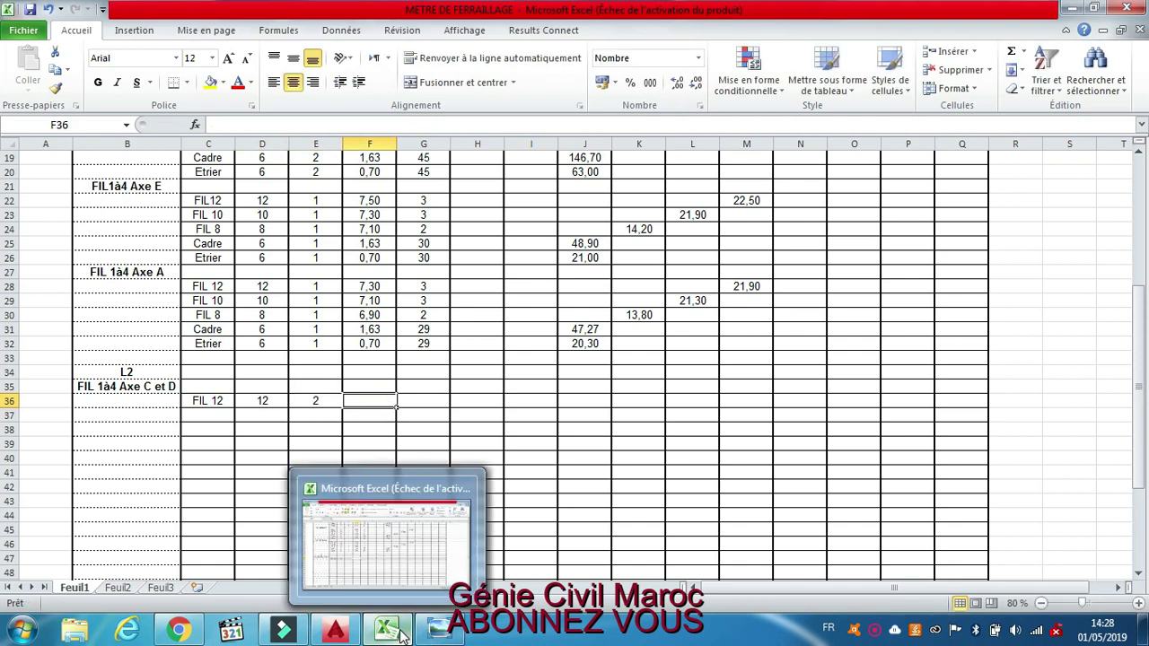
click(334, 631)
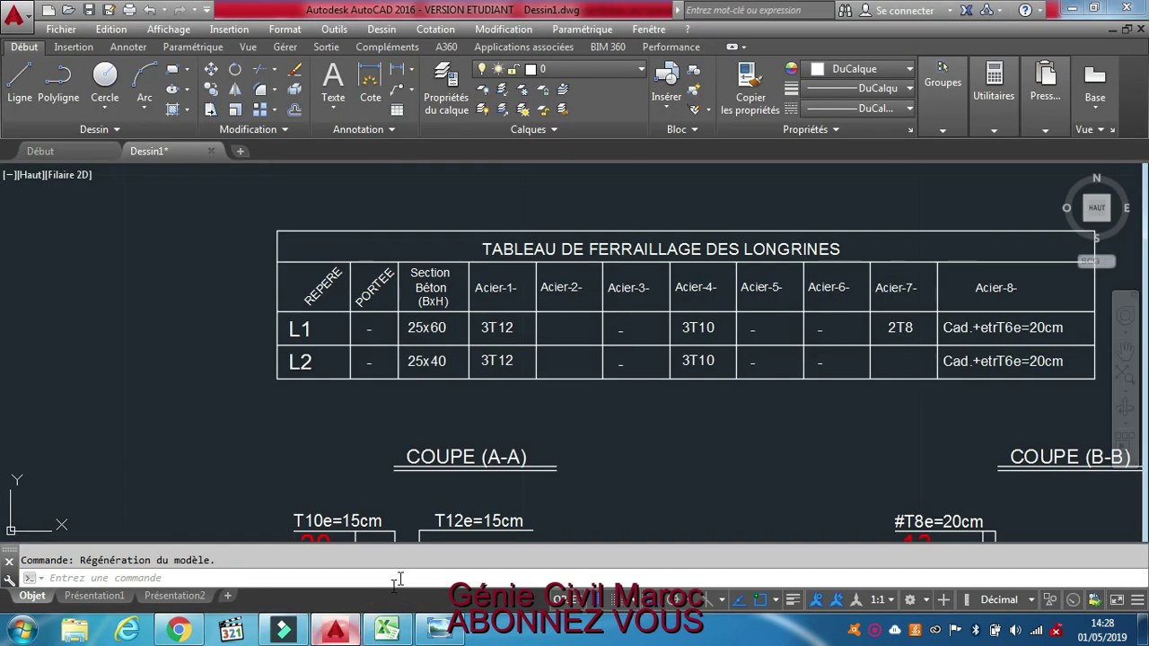
scroll(362, 486, down, 1)
scroll(362, 486, down, 2)
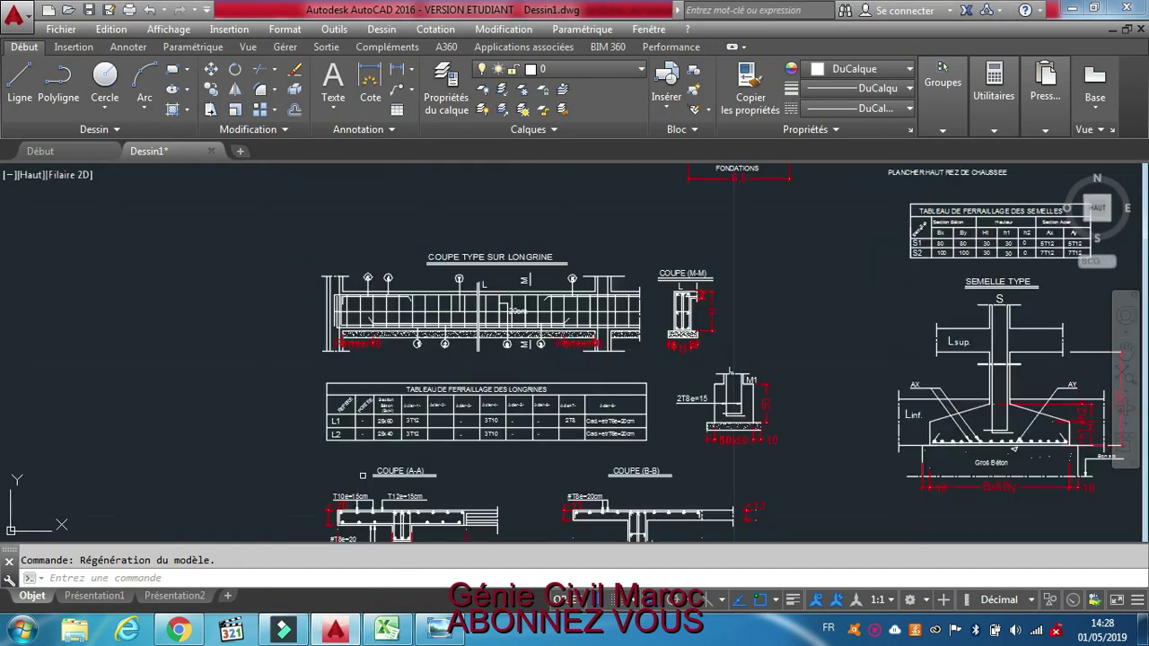
scroll(368, 434, down, 2)
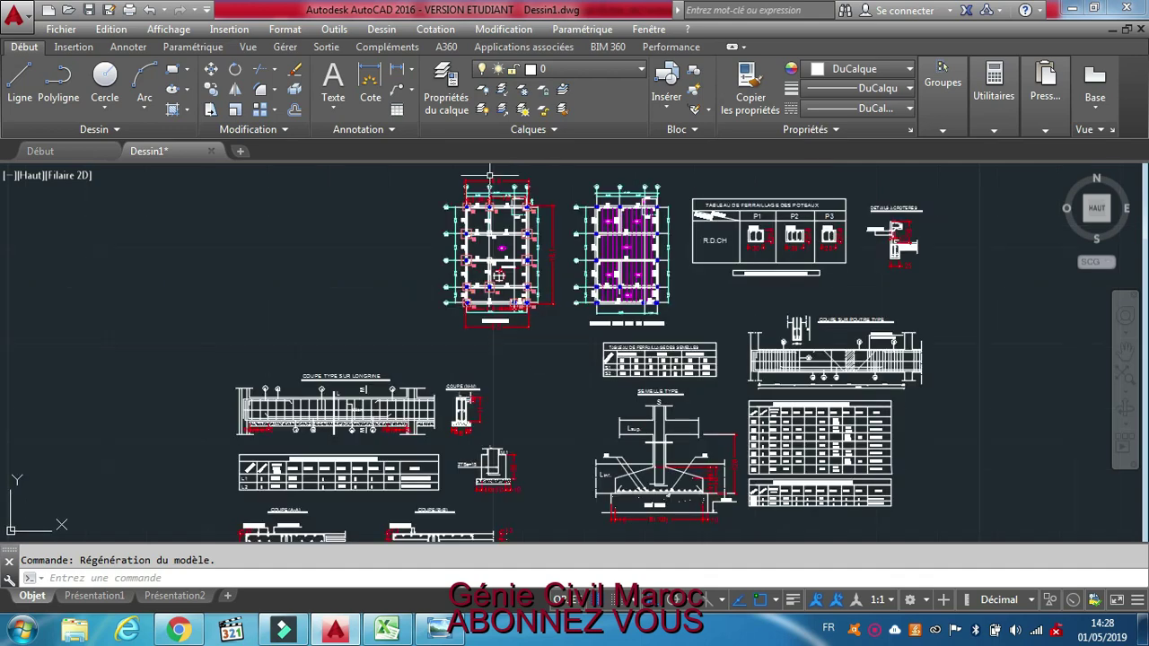
scroll(516, 305, up, 4)
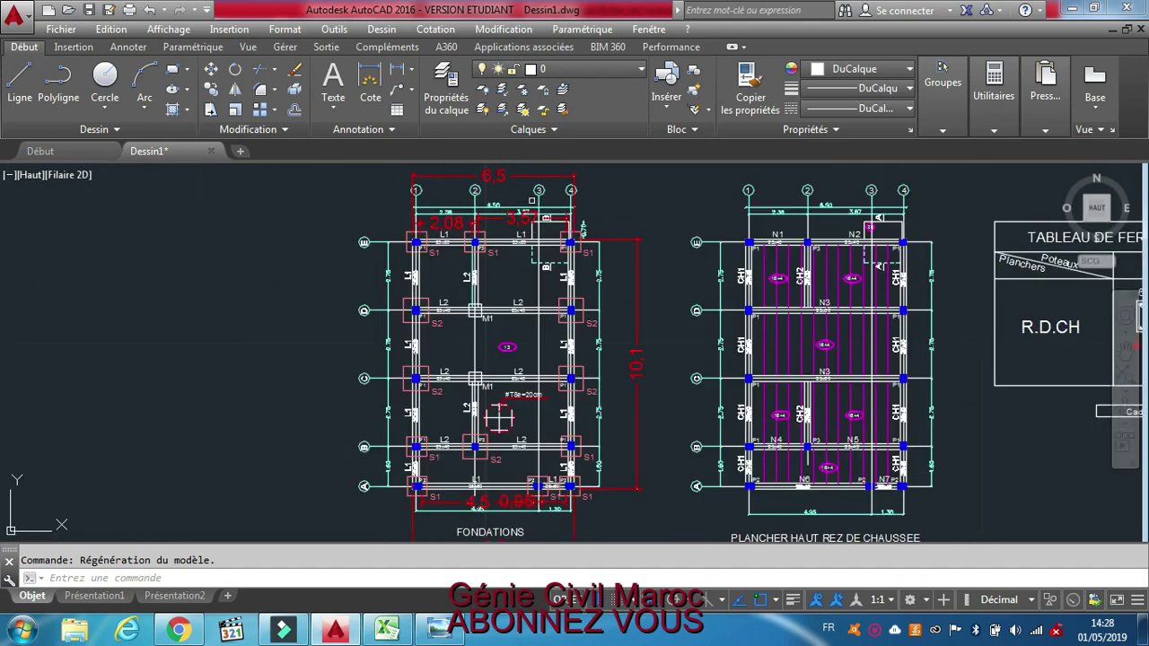
scroll(561, 386, up, 2)
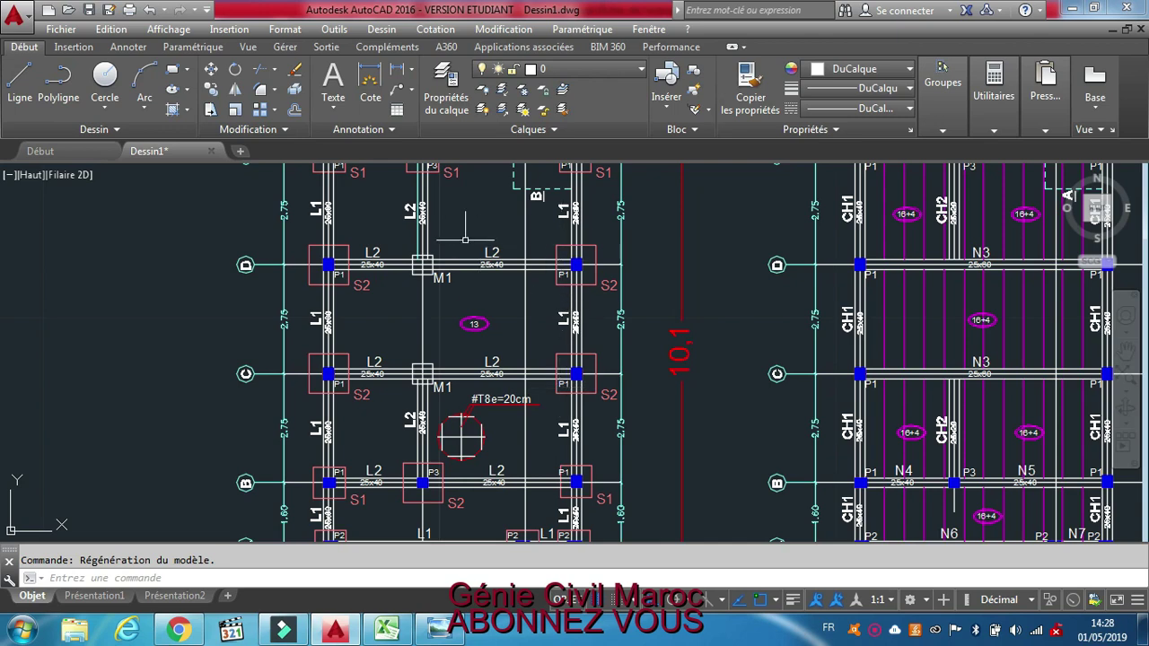
key(ctrl+a)
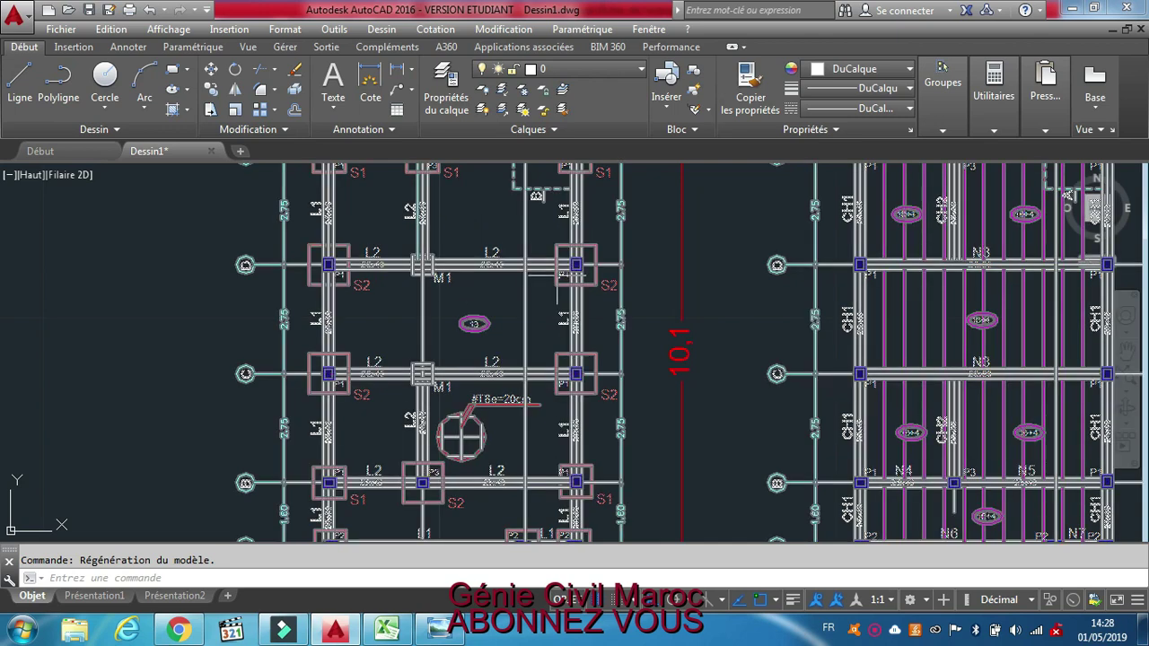
key(Escape)
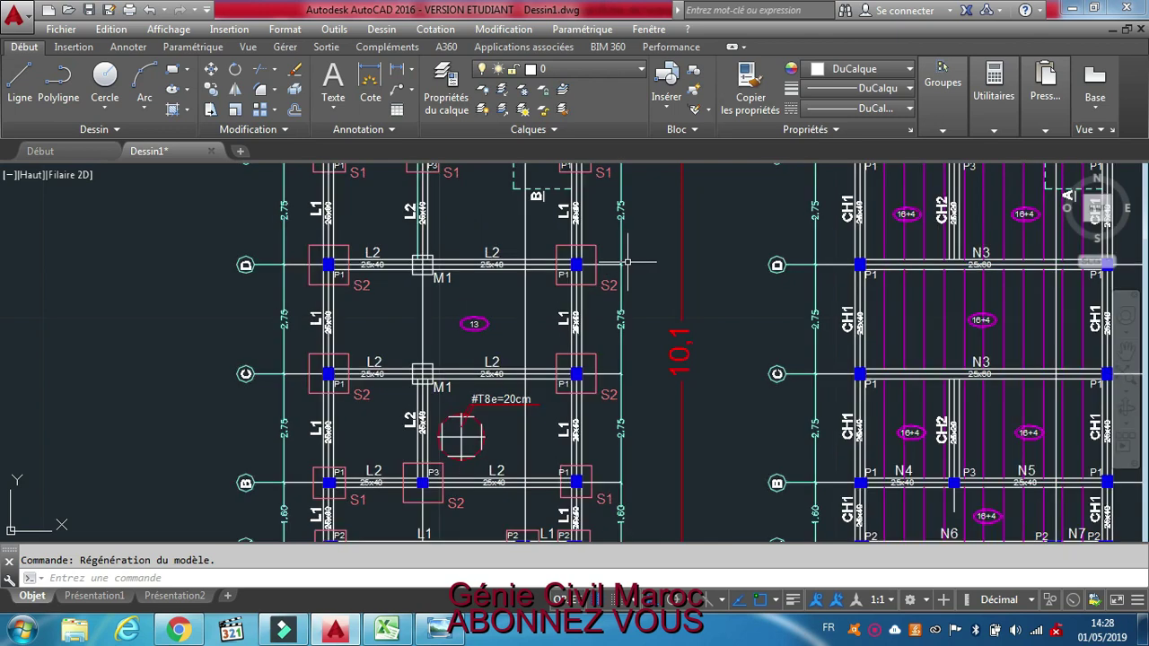
key(ctrl+a)
Switch to Excel and complete the L2 FIL 12 row with length 6,80 in F36 and bar count 3 in G36.
click(387, 629)
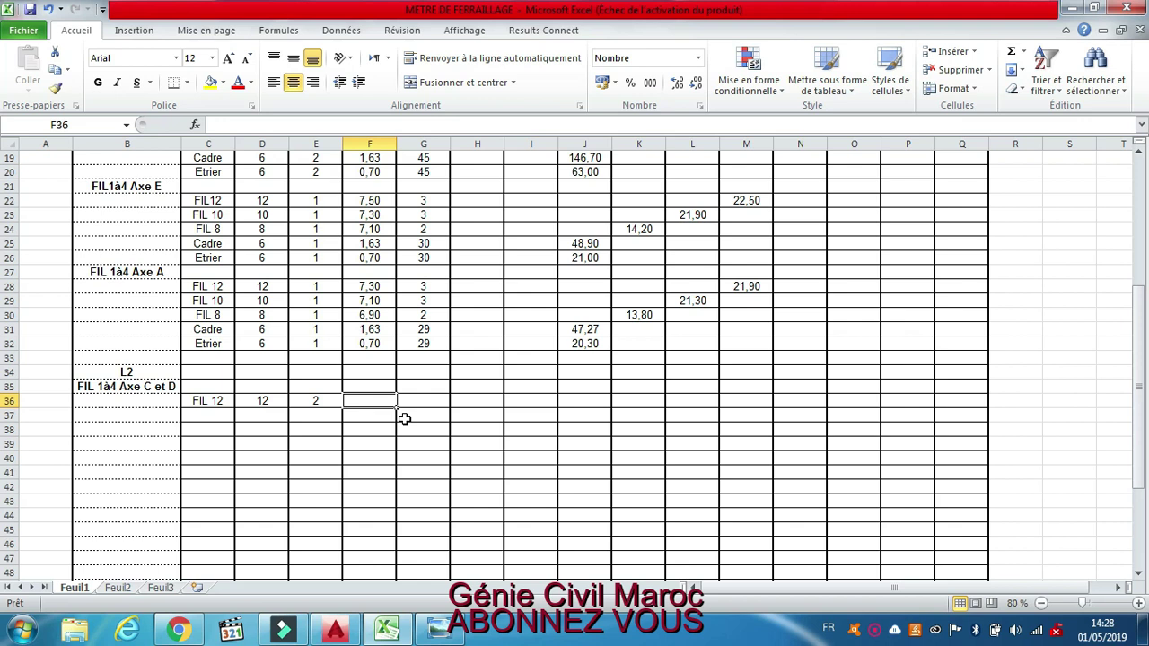
text(6)
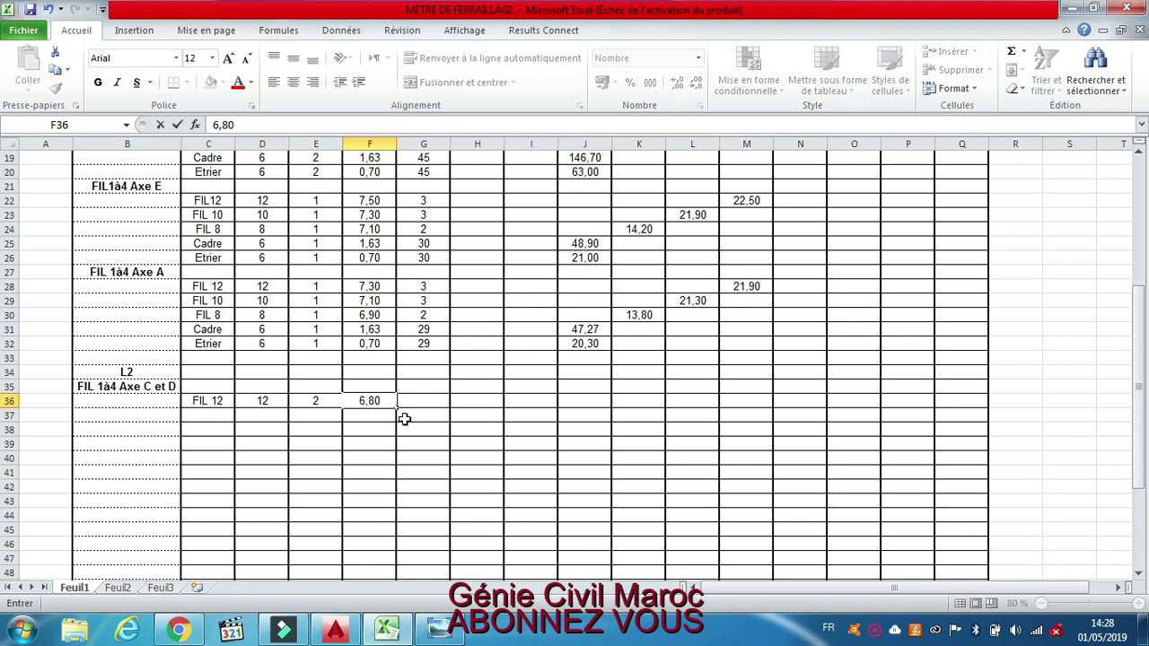
text(,80)
click(425, 404)
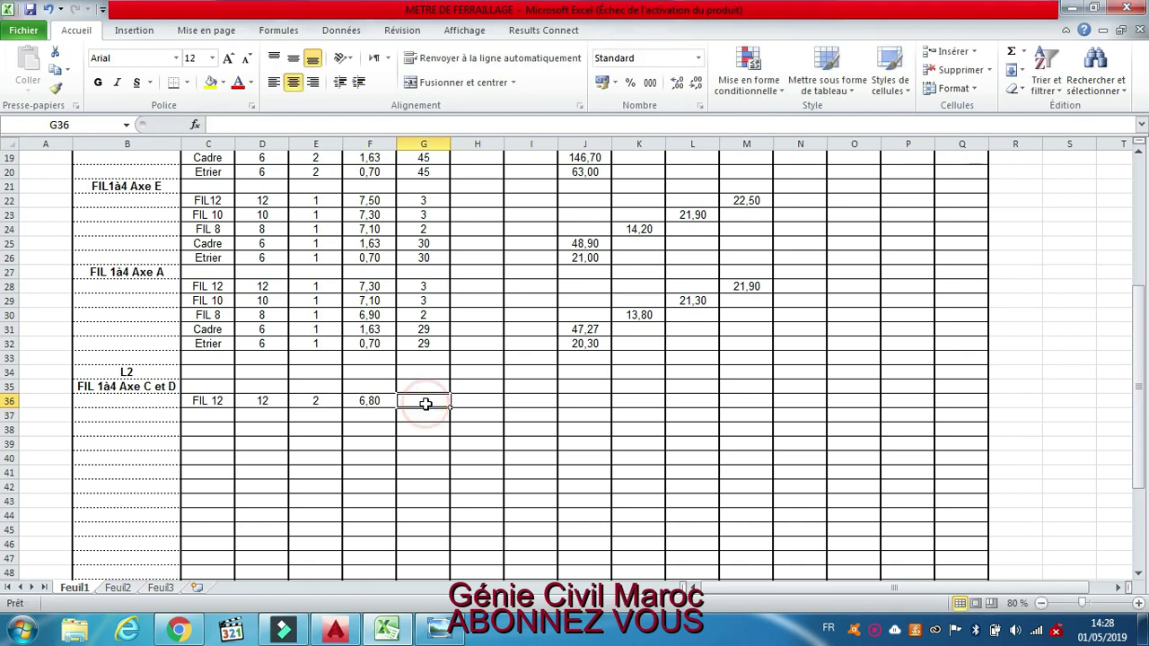
text(3)
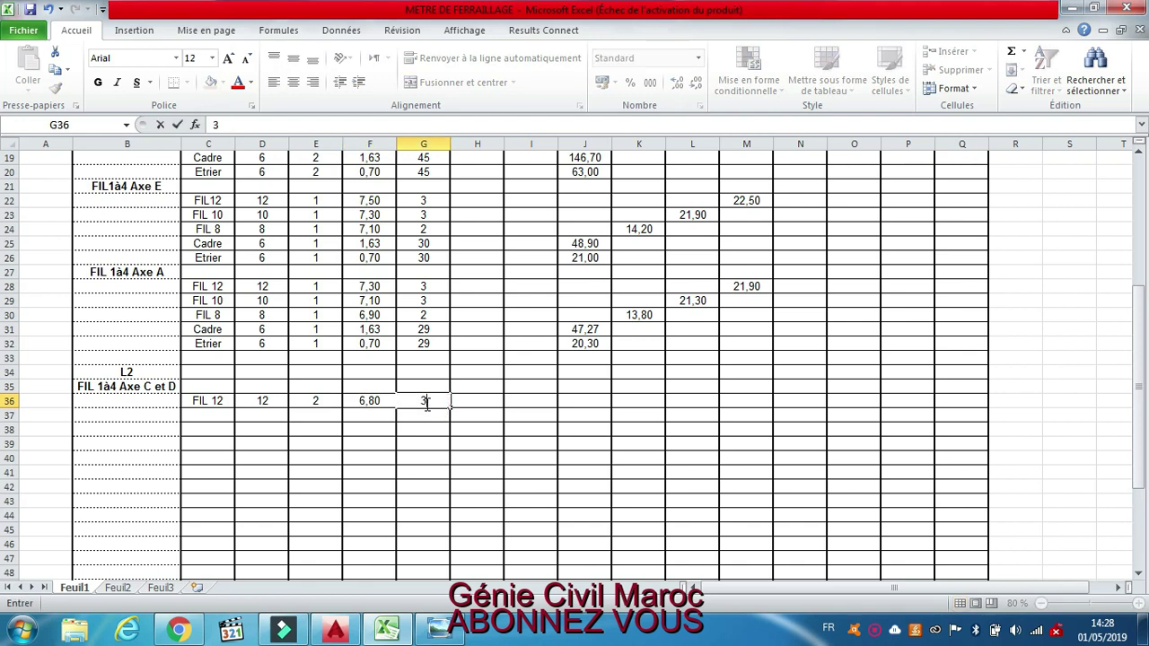
Confirm the bar count in G36 and fill the total-length formula from L29 down to L38.
key(Return)
click(577, 387)
click(661, 320)
click(697, 302)
drag(721, 306, 718, 432)
scroll(702, 381, up, 6)
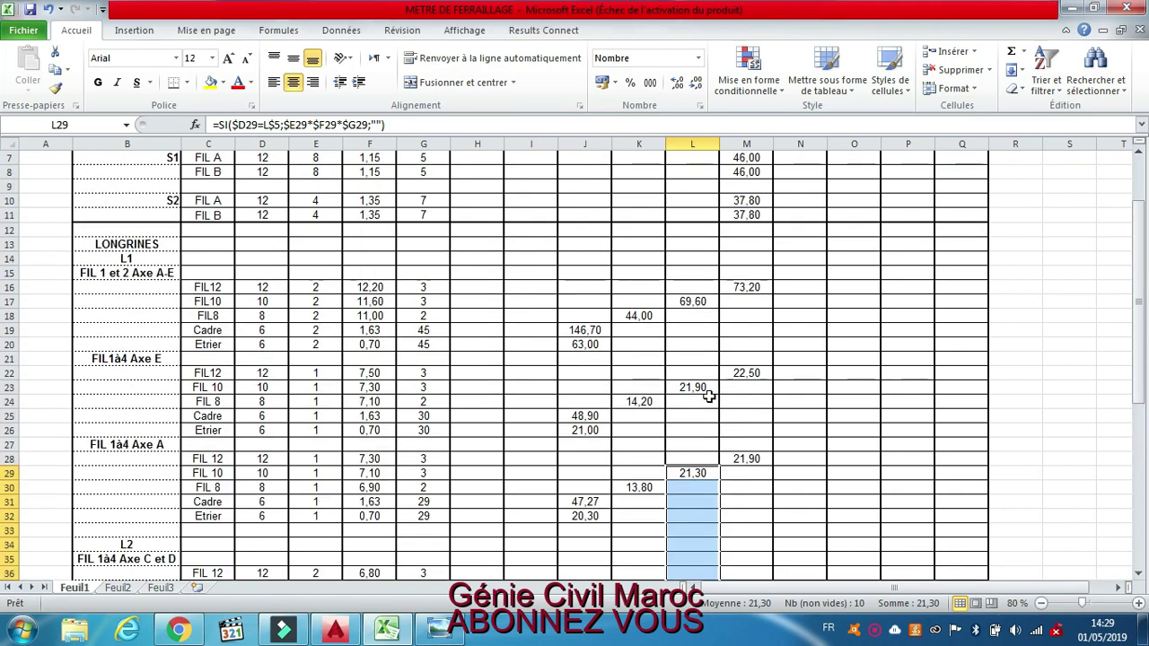
scroll(709, 395, down, 3)
scroll(708, 396, down, 1)
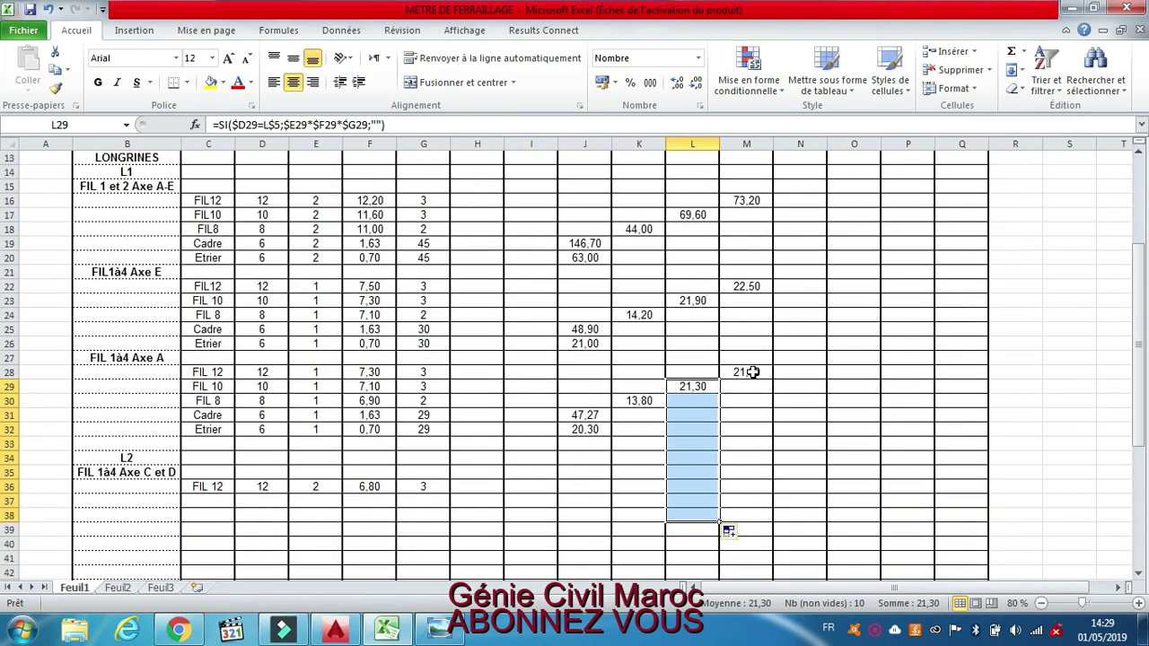
Fill the 12 mm bar length formula from M28 down to M40 and check the formula in M36.
click(749, 374)
drag(773, 383, 774, 567)
click(747, 486)
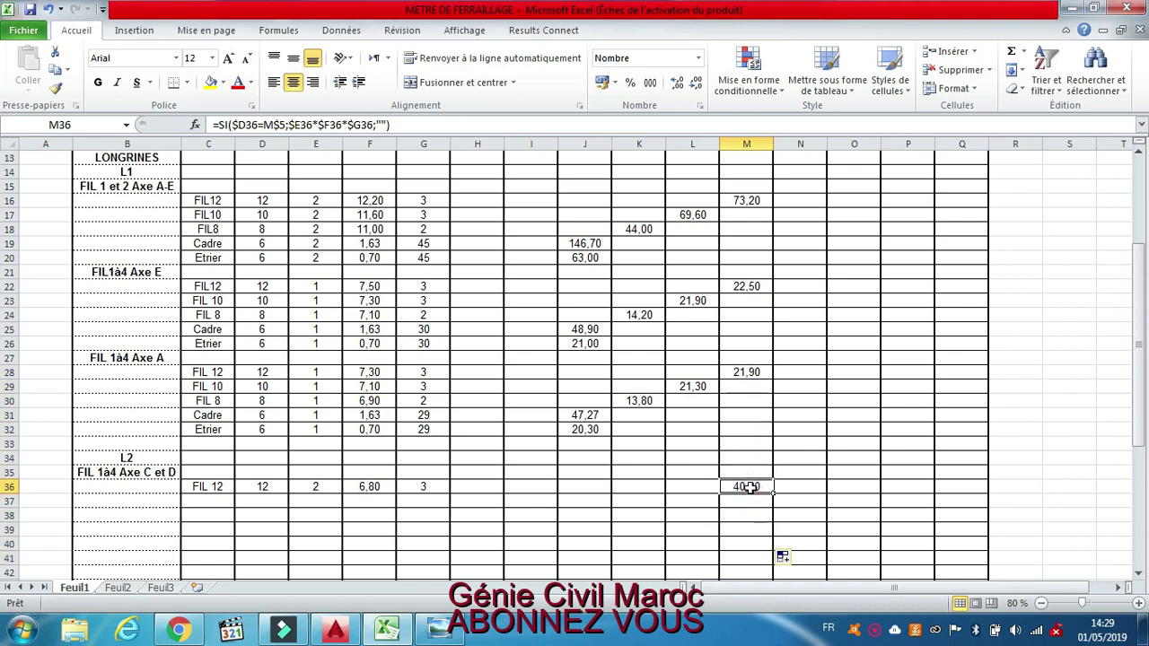
Fill the 8 mm bar length formula from K30 down to K44.
click(640, 401)
drag(664, 406, 652, 549)
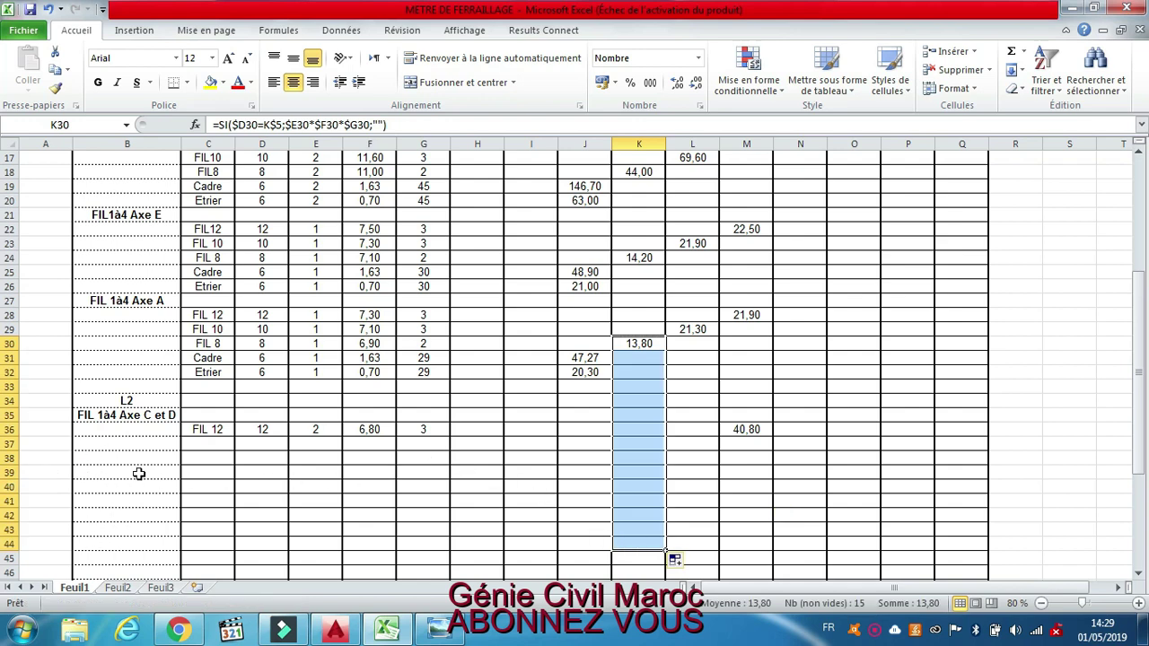
scroll(225, 410, down, 5)
scroll(224, 320, up, 4)
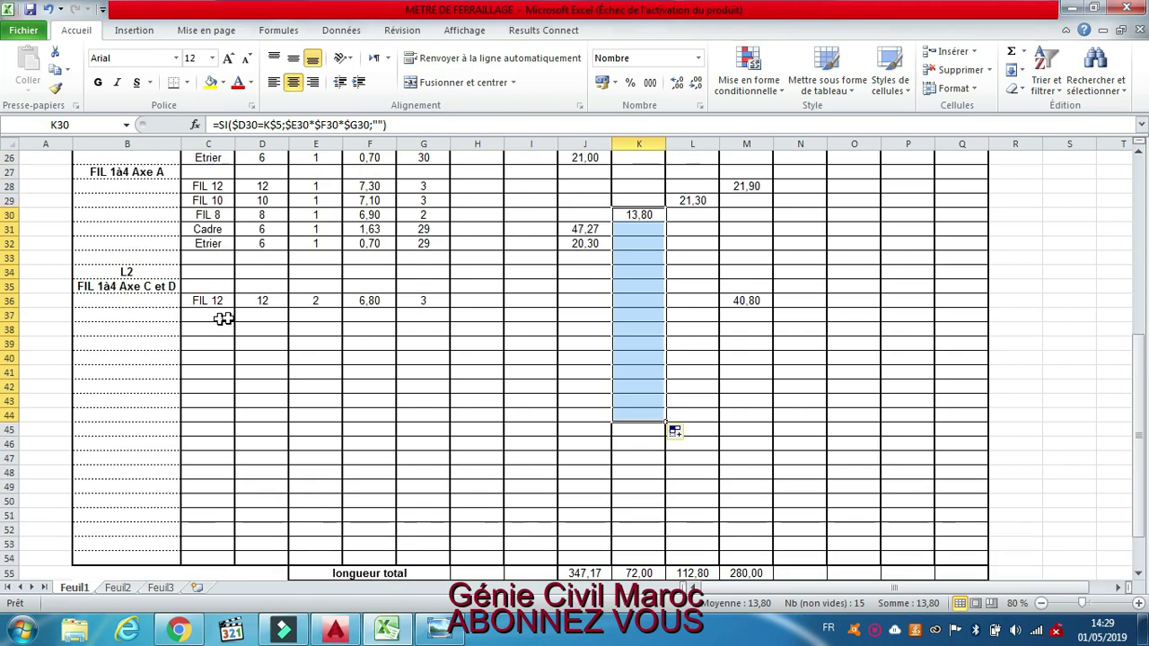
scroll(417, 388, down, 2)
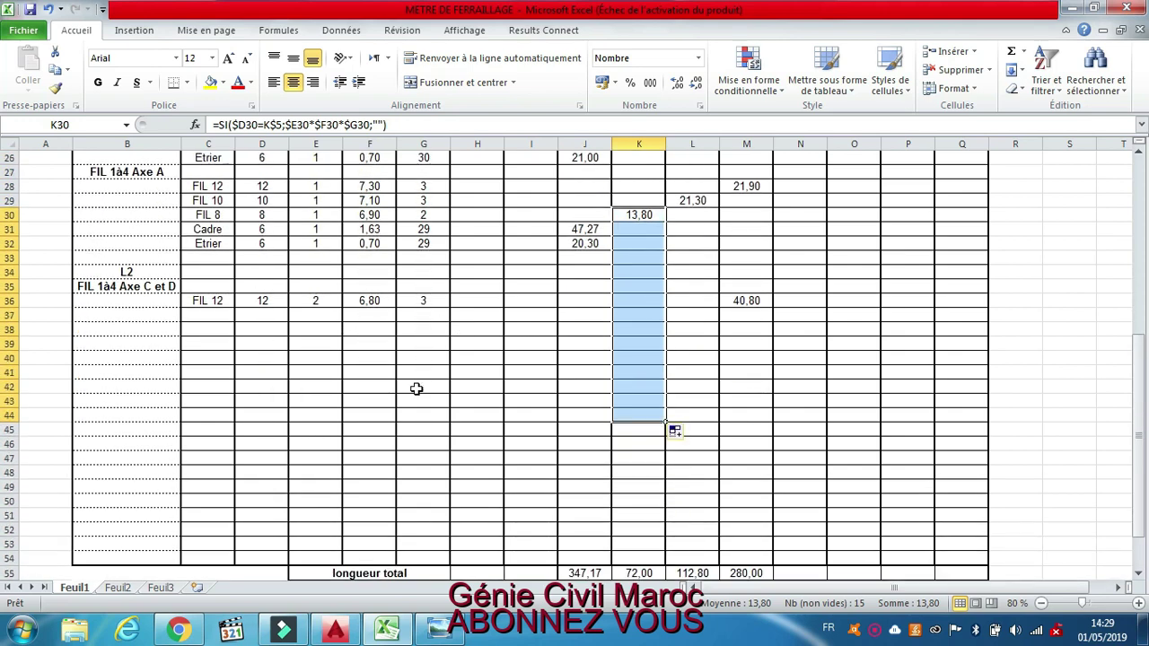
Fill the 6 mm bar length formula from J32 down to J46.
click(588, 243)
drag(612, 254, 602, 448)
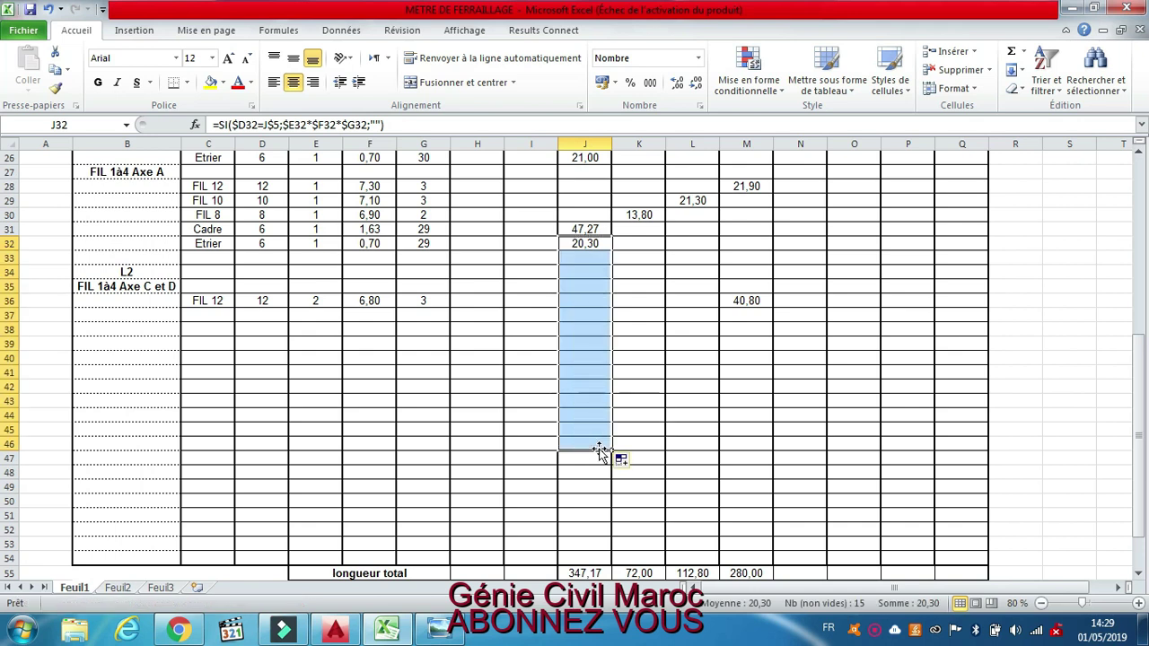
scroll(599, 446, up, 2)
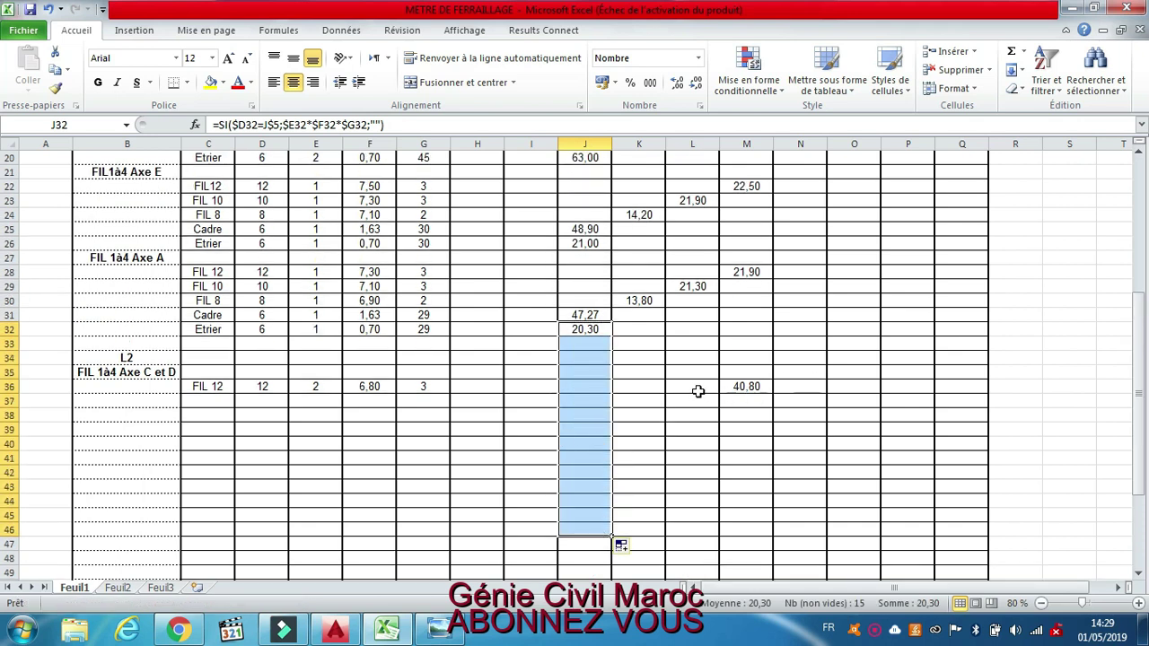
scroll(682, 402, down, 1)
Start the next L2 row with FIL 10 in C37, 10 in D37 and 2 in E37.
click(205, 357)
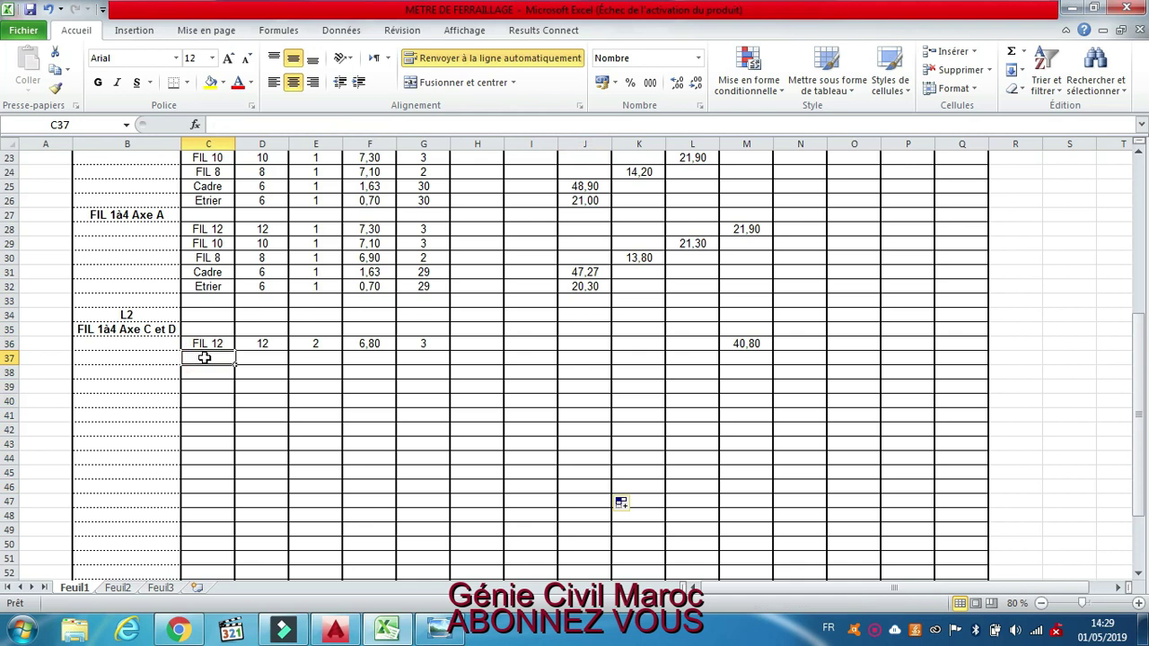
text(FIL )
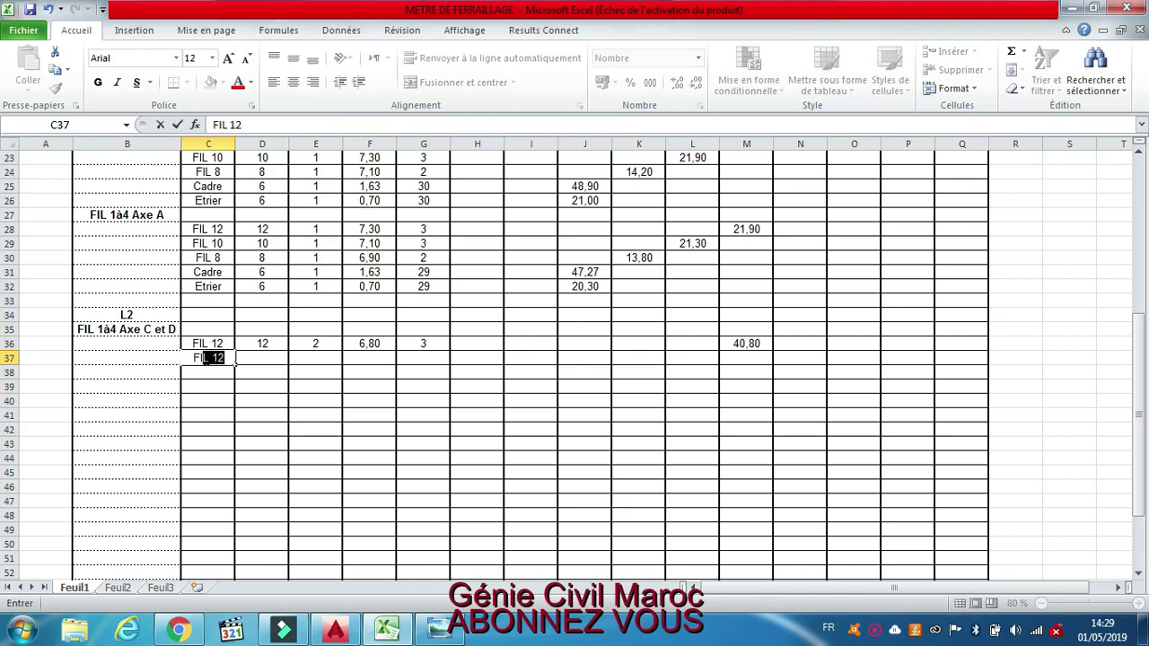
text(10)
click(264, 348)
click(264, 359)
text(10)
click(307, 356)
text(2)
Complete the L2 FIL 10 row with length 6,8 in F37 and bar count 3 in G37, then check L37.
click(360, 358)
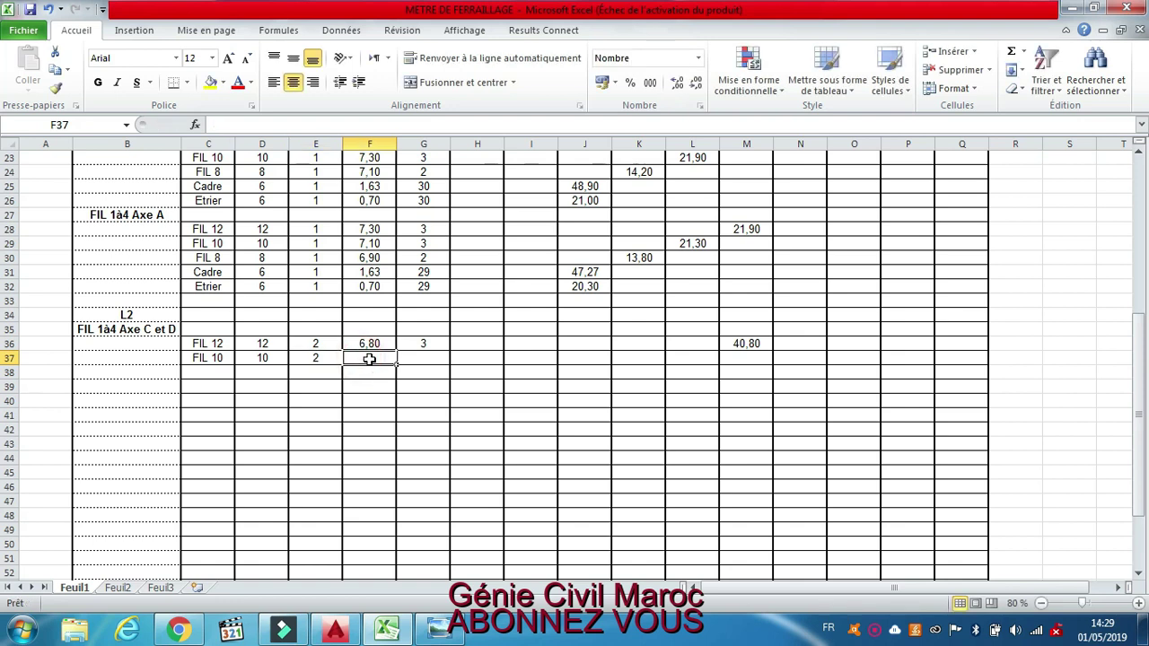
text(6,8)
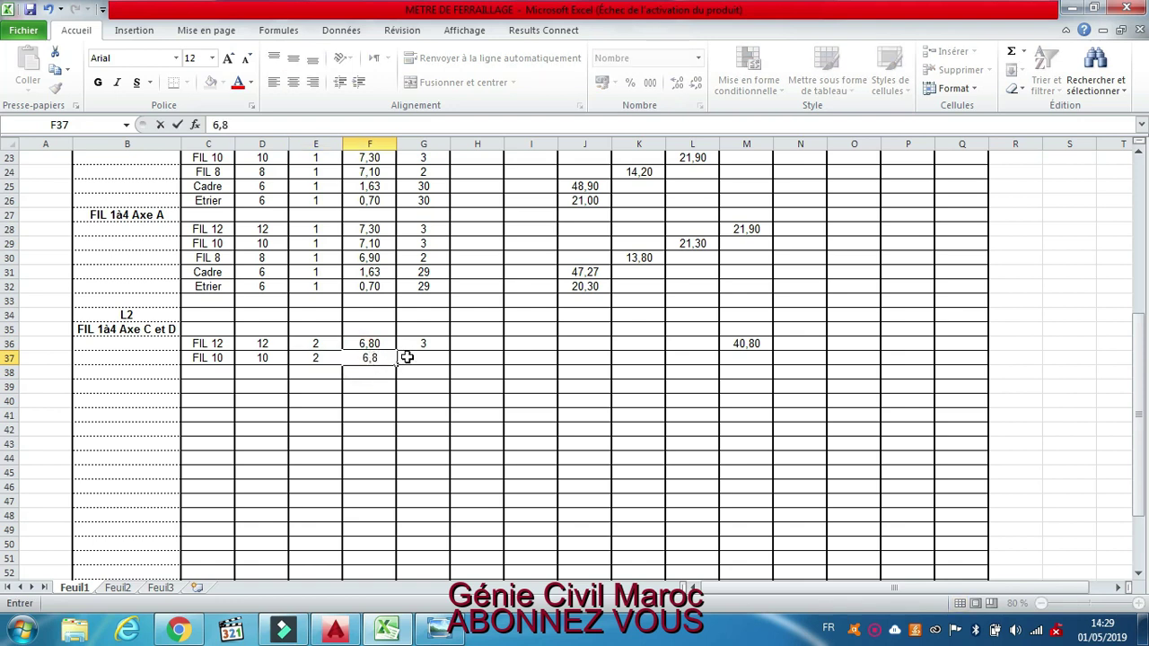
click(411, 359)
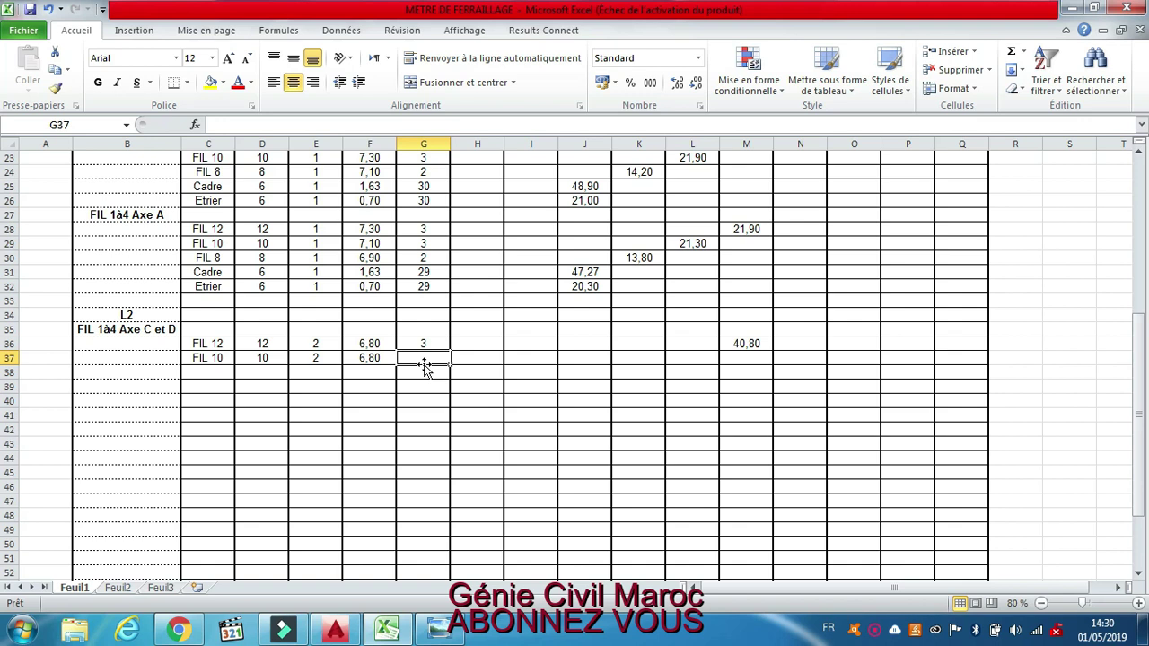
text(3)
click(487, 355)
click(712, 362)
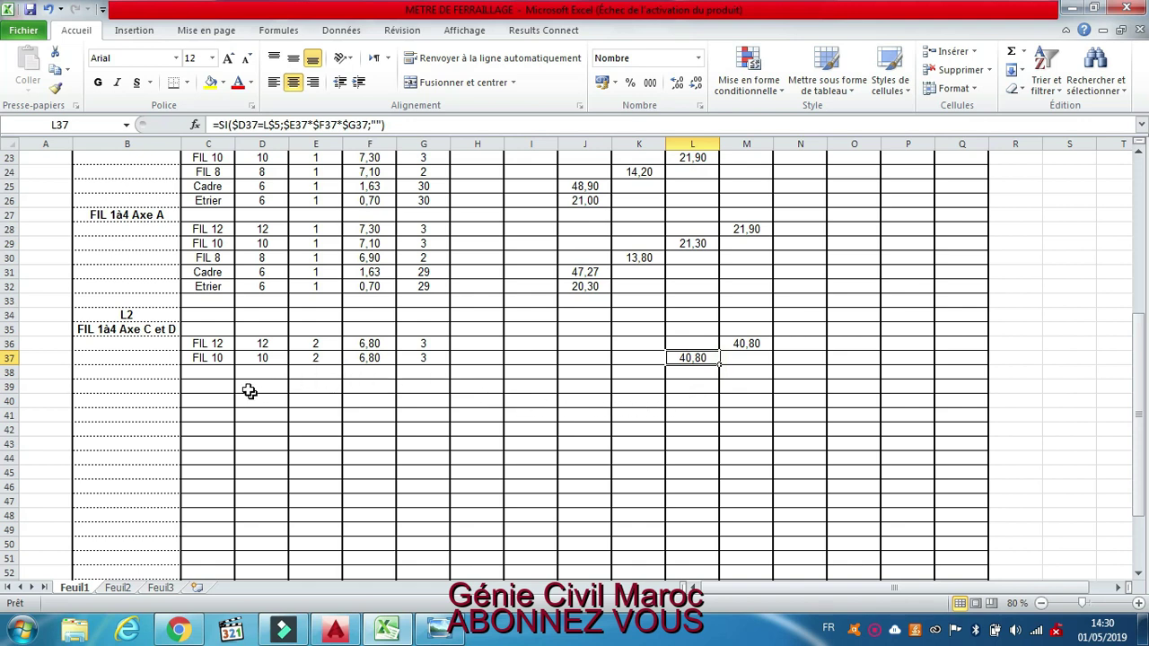
Copy the Cadre and Etrier entries from C31:E32 into C38:E39 for the L2 beams.
click(213, 371)
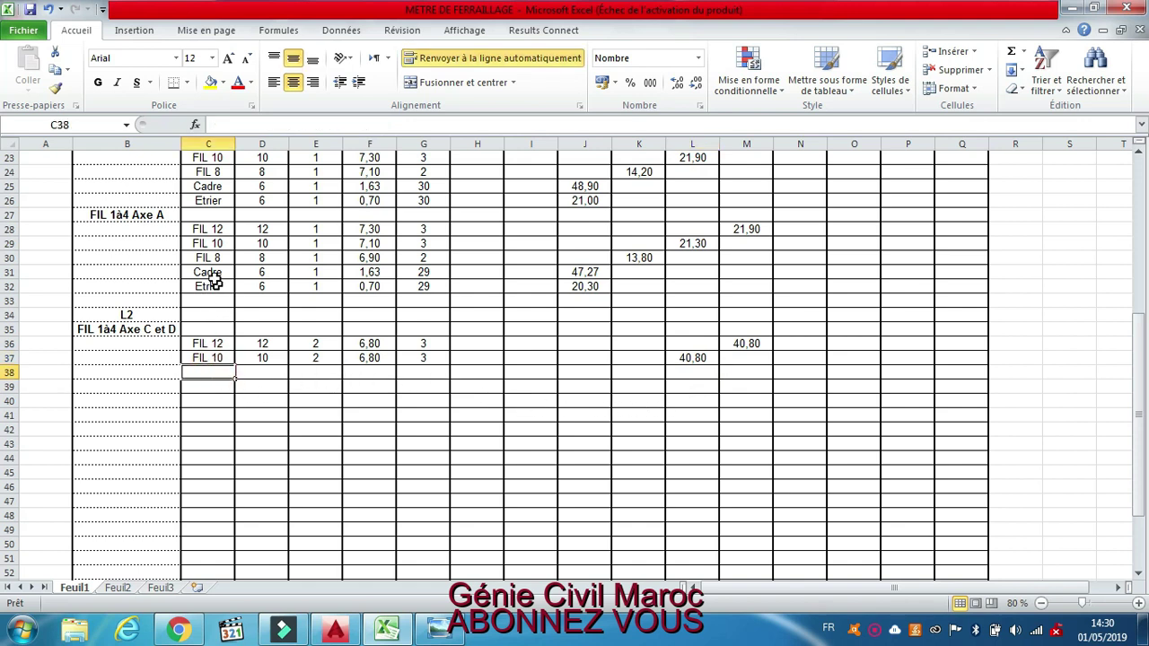
drag(209, 271, 319, 287)
key(ctrl+c)
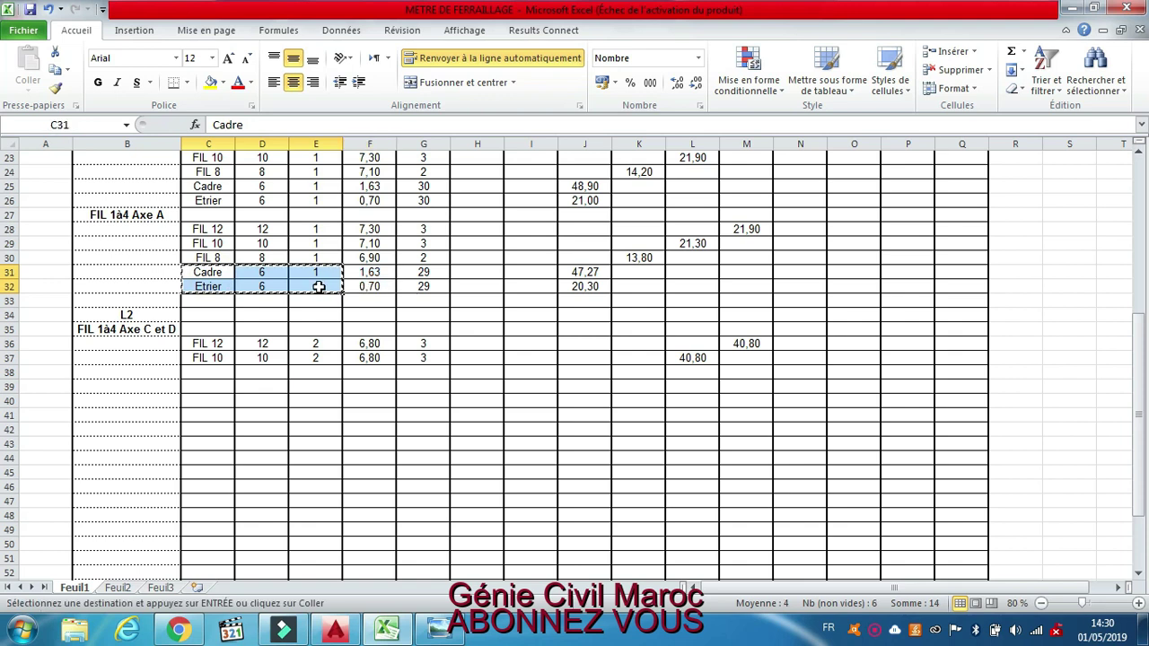
click(210, 372)
key(ctrl+v)
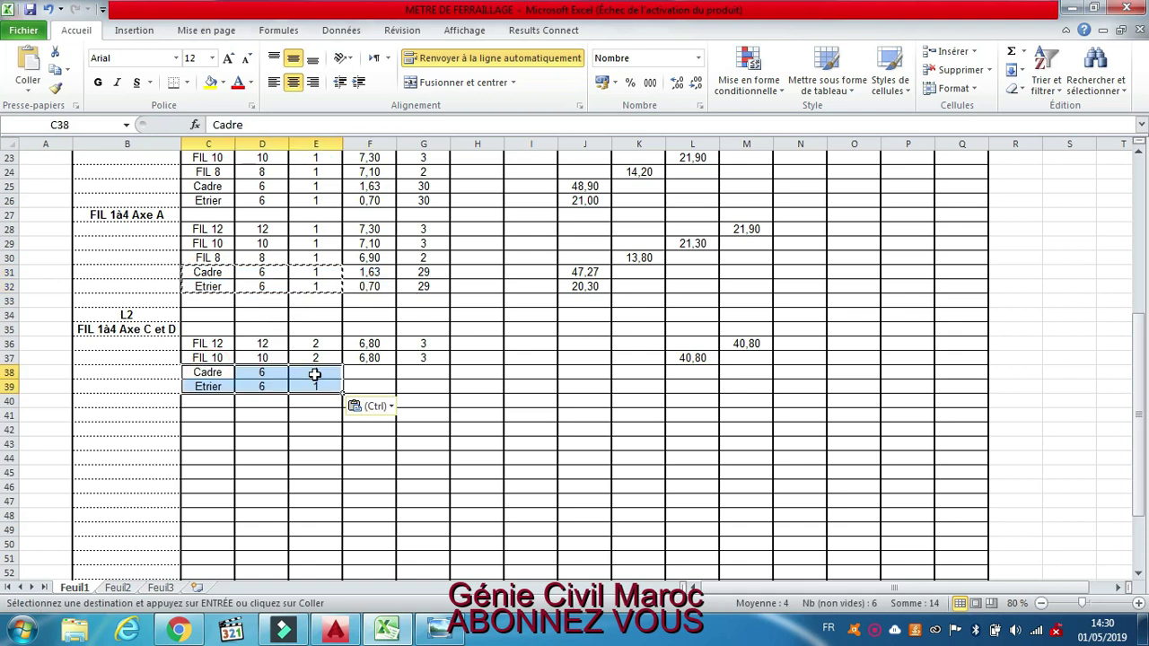
click(315, 375)
click(358, 373)
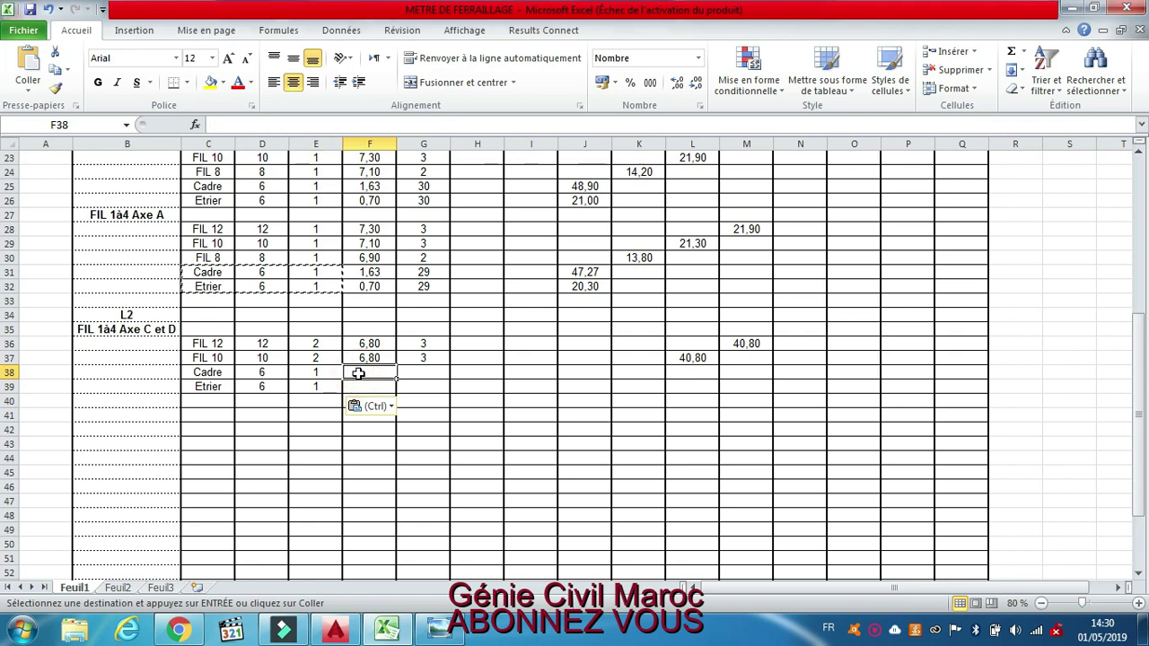
key(Escape)
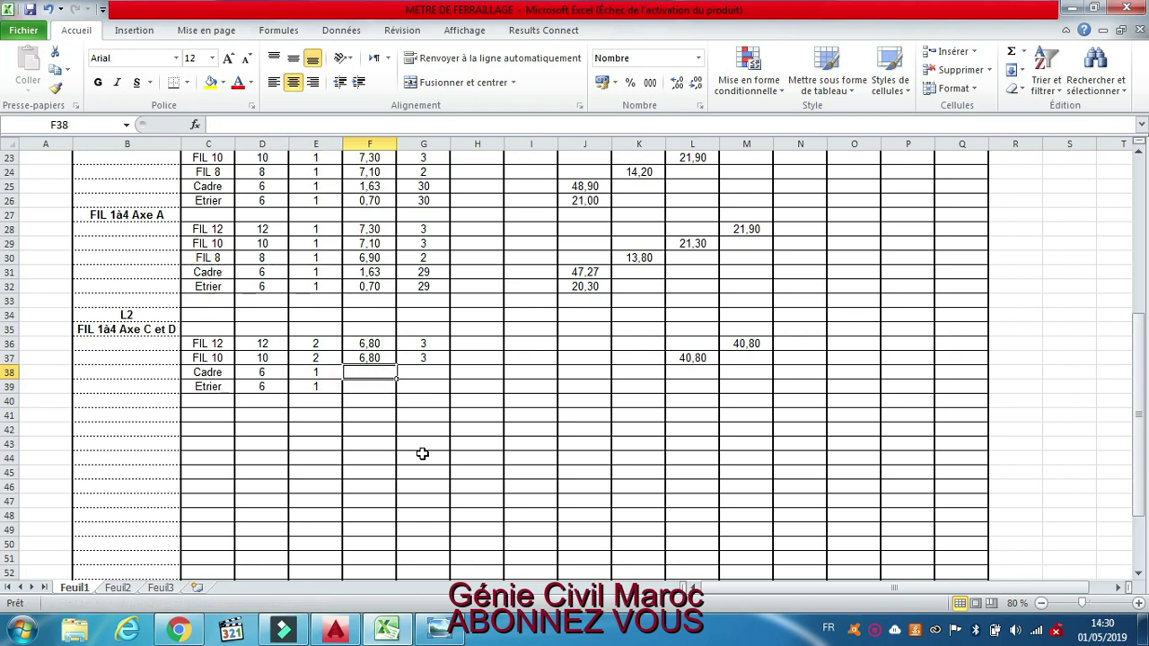
Switch to AutoCAD and read the L2 concrete section in the table TABLEAU DE FERRAILLAGE DES LONGRINES.
mouse_move(392, 637)
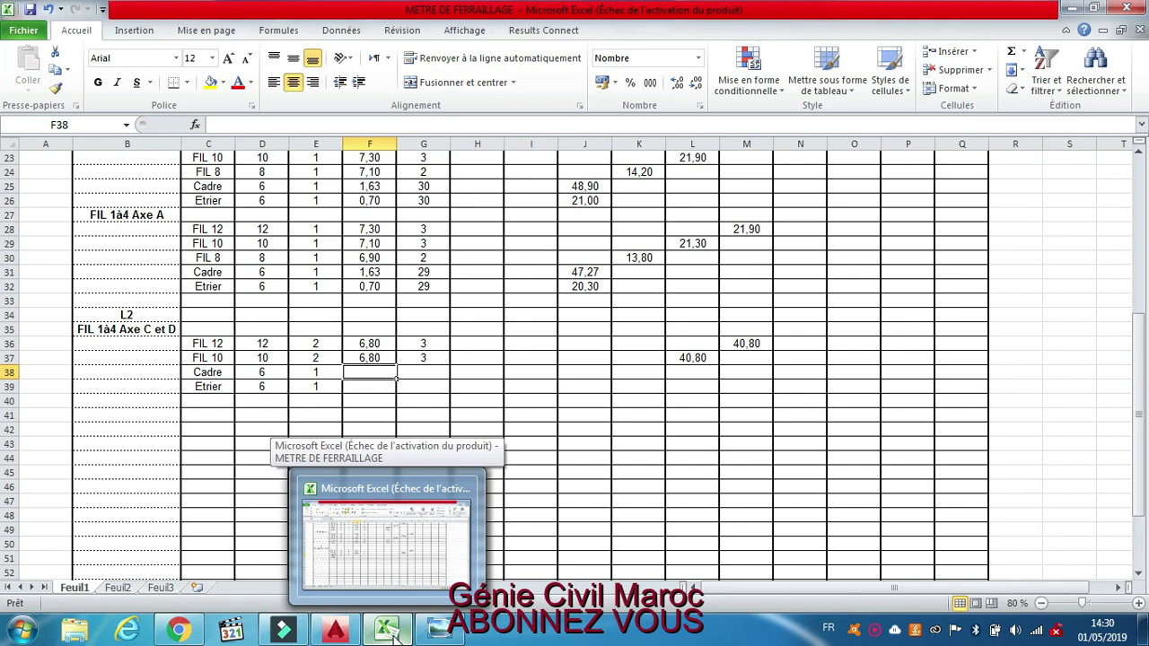
click(392, 637)
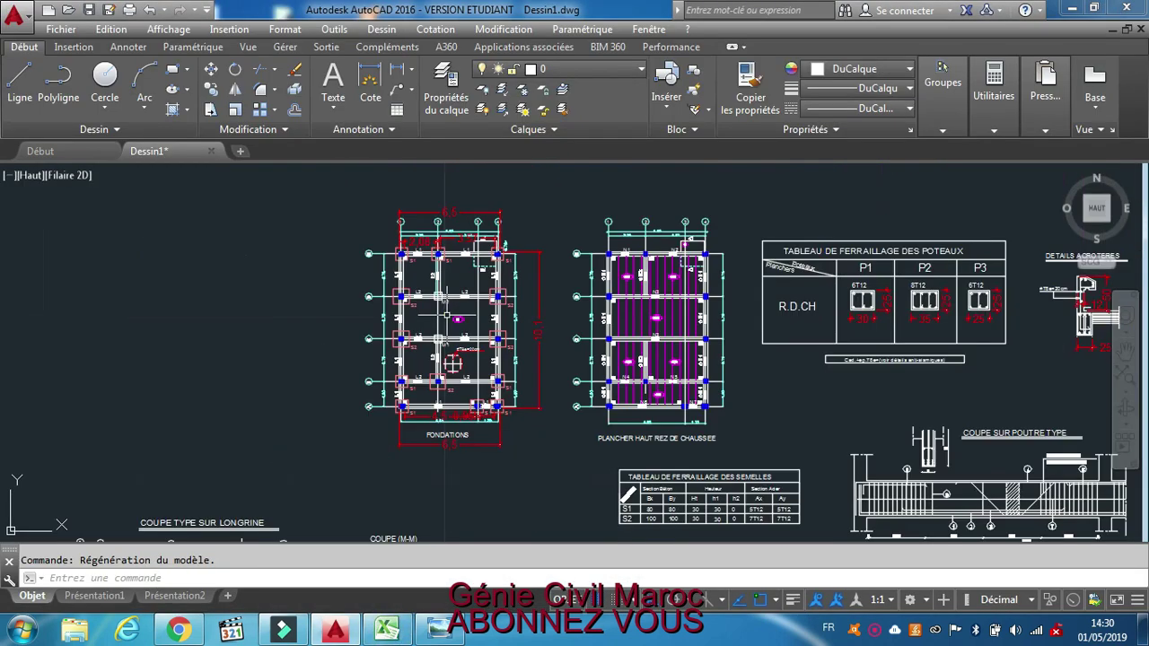
scroll(444, 373, down, 3)
scroll(300, 512, up, 2)
scroll(305, 454, up, 5)
scroll(292, 406, up, 1)
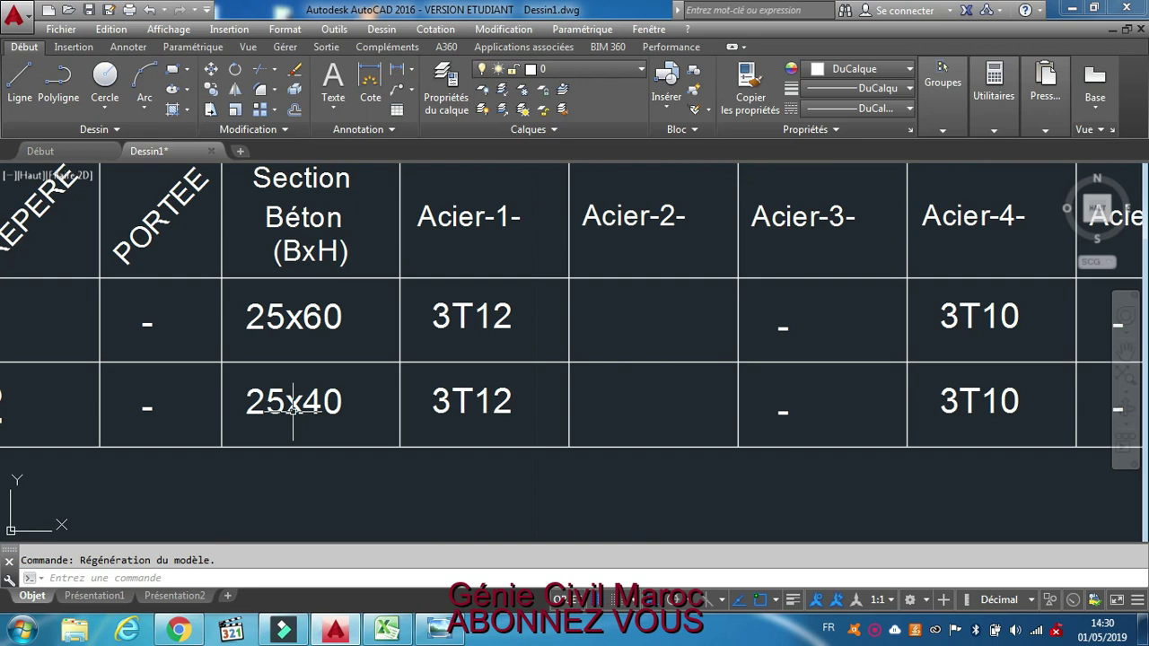
scroll(294, 403, down, 2)
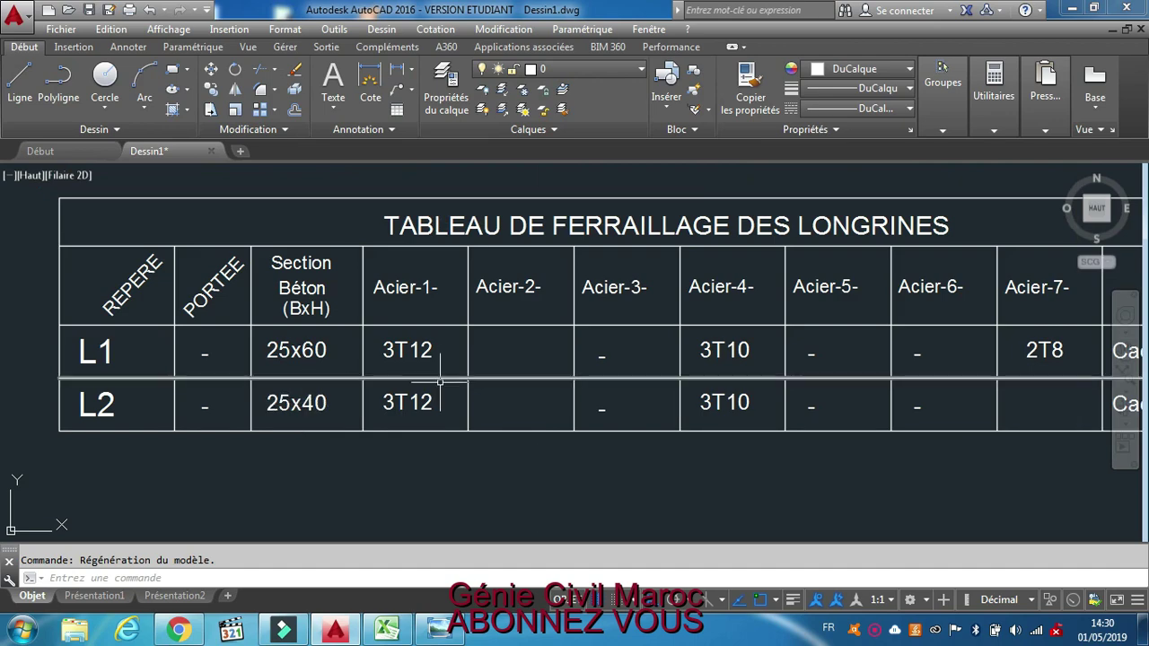
Examine the frame and stirrup layout and the concrete cover in the ground beam section COUPE (M-M).
scroll(440, 373, down, 4)
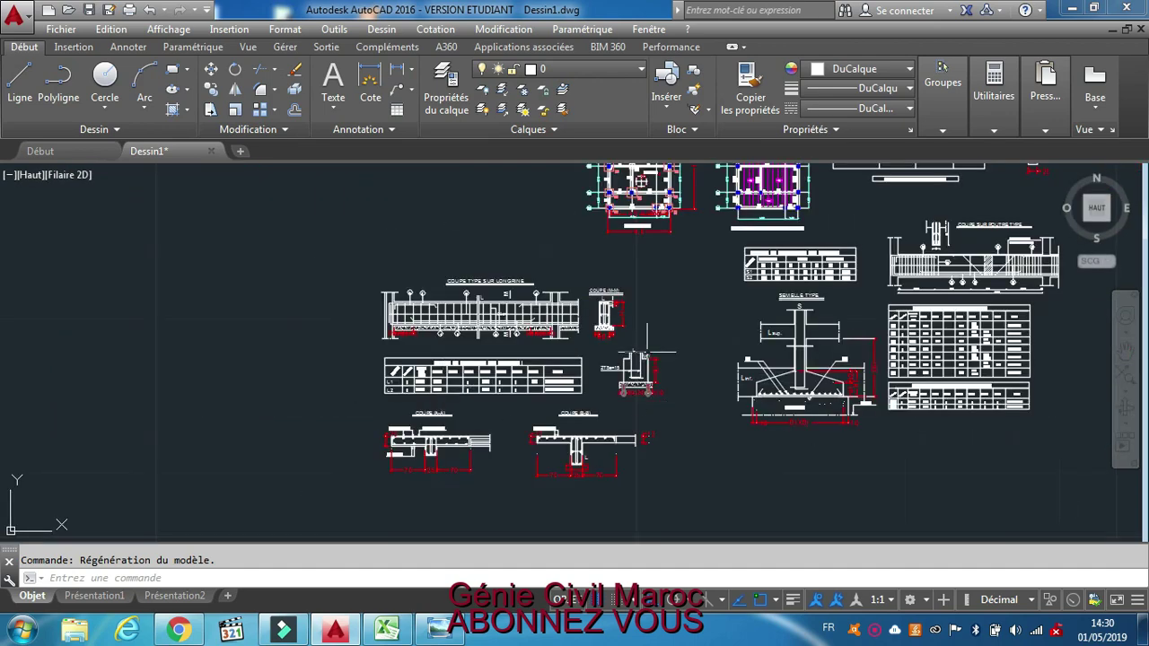
scroll(606, 301, up, 8)
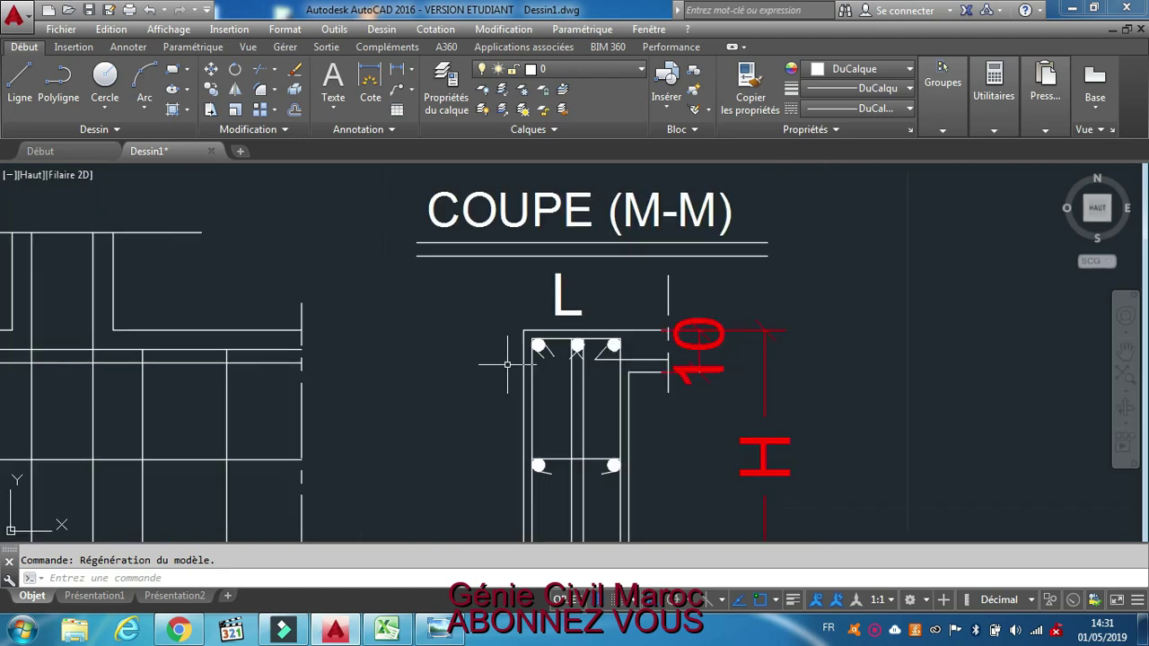
scroll(575, 371, up, 5)
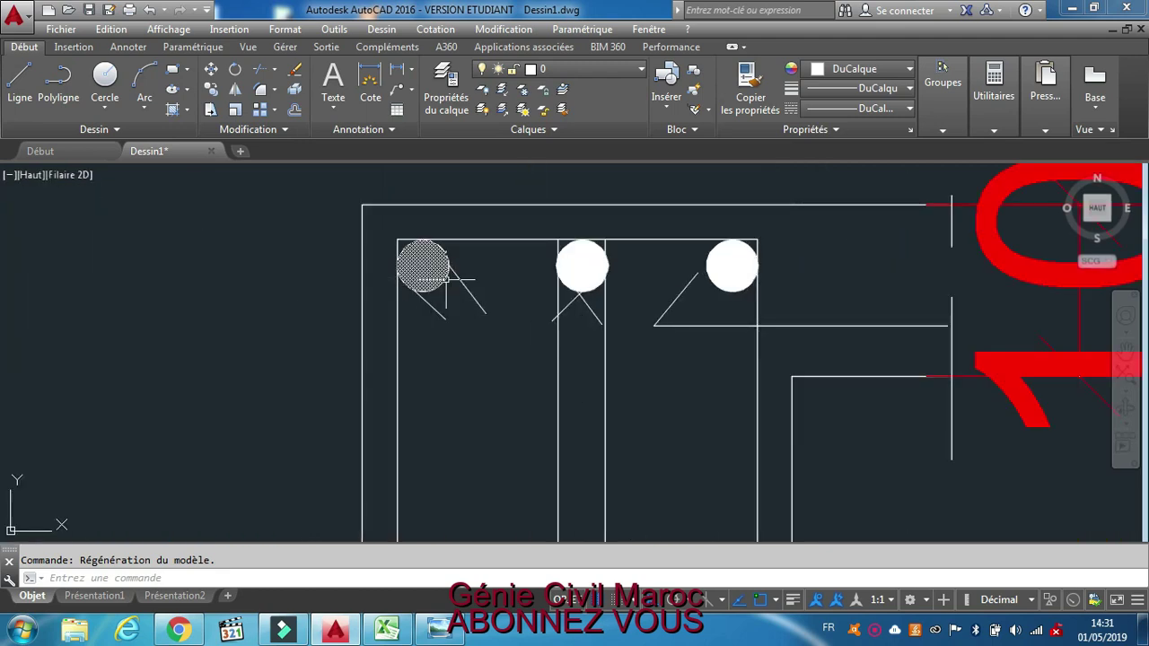
scroll(474, 325, down, 8)
scroll(476, 330, down, 3)
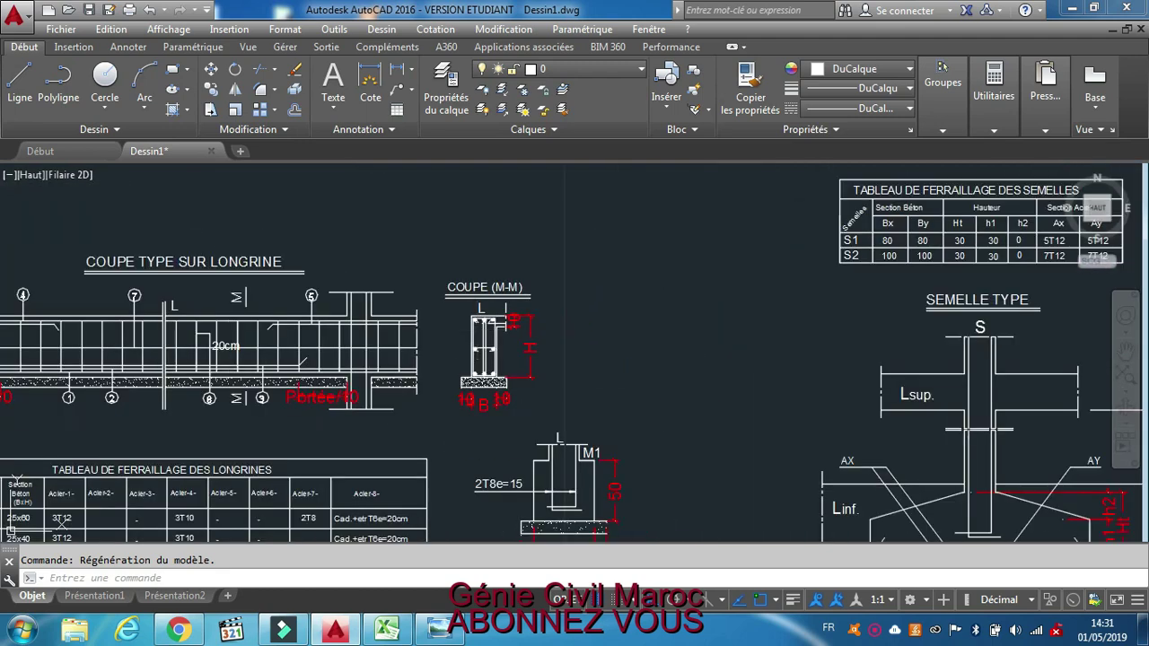
Switch to the Longueur de coupe et encrage image in the photo viewer and read the cadre cutting length formula.
click(443, 630)
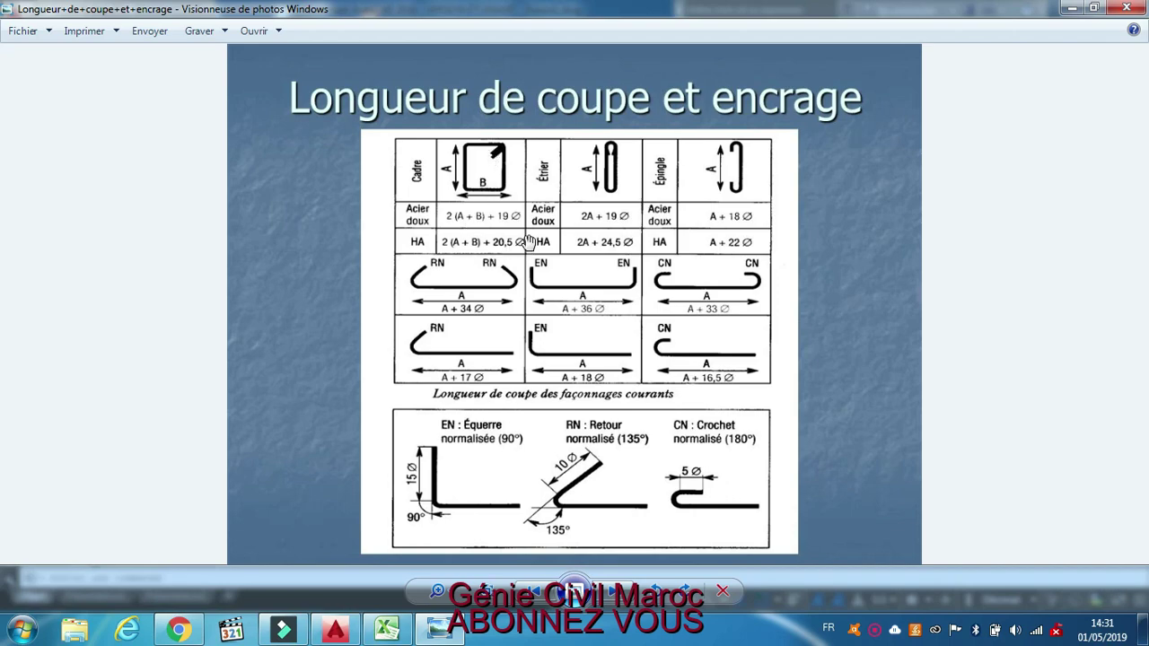
scroll(529, 242, up, 1)
scroll(489, 247, up, 1)
scroll(489, 247, down, 1)
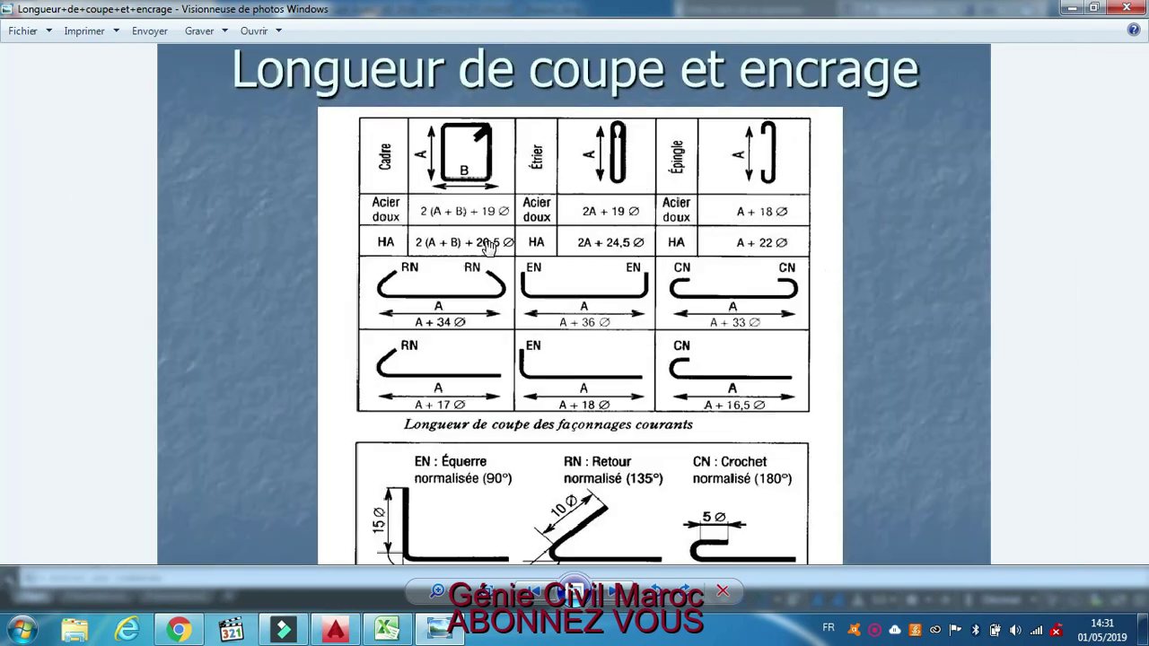
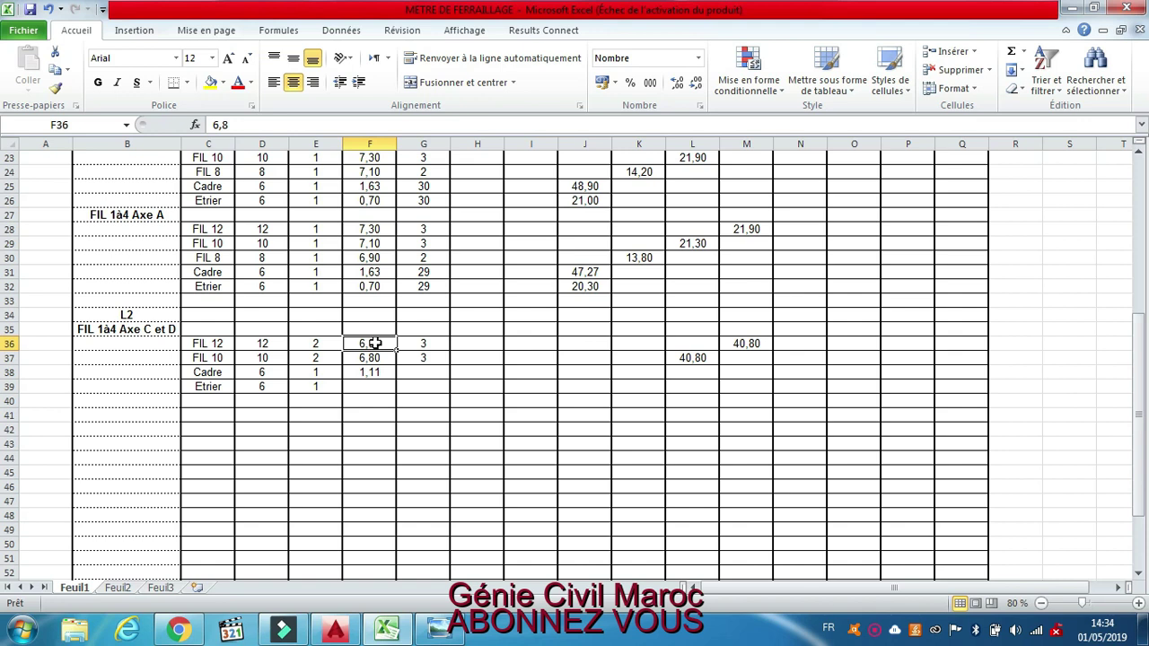
Enter a count of 35 for the L2 Cadre in G38 and for the Etrier in G39.
click(418, 370)
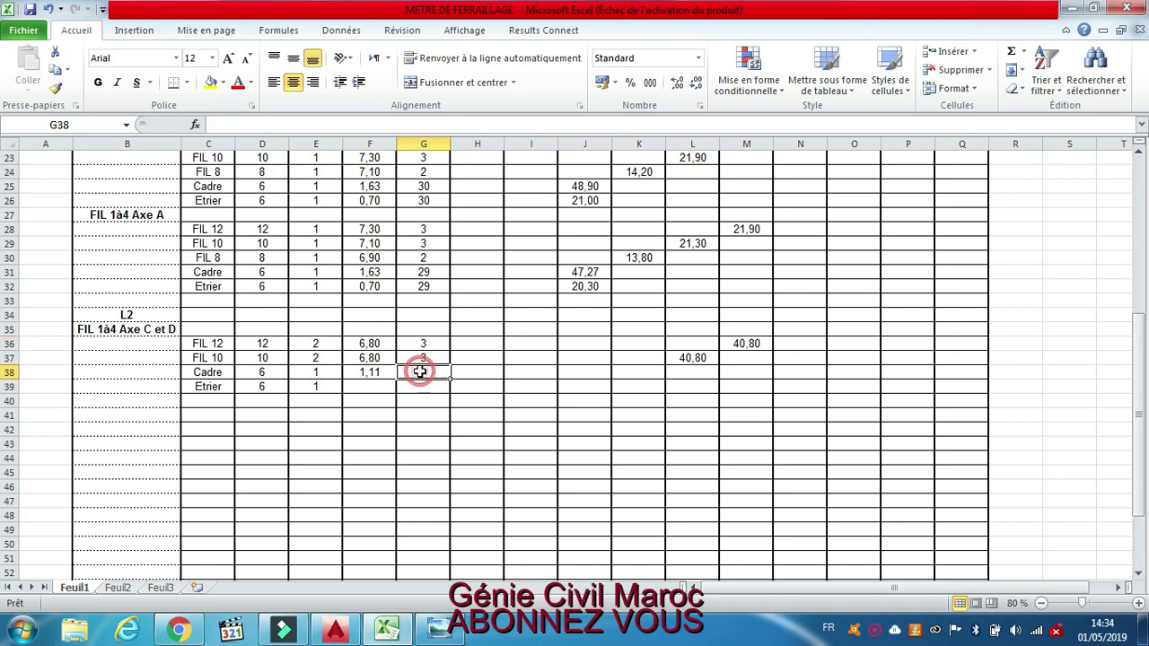
text(35)
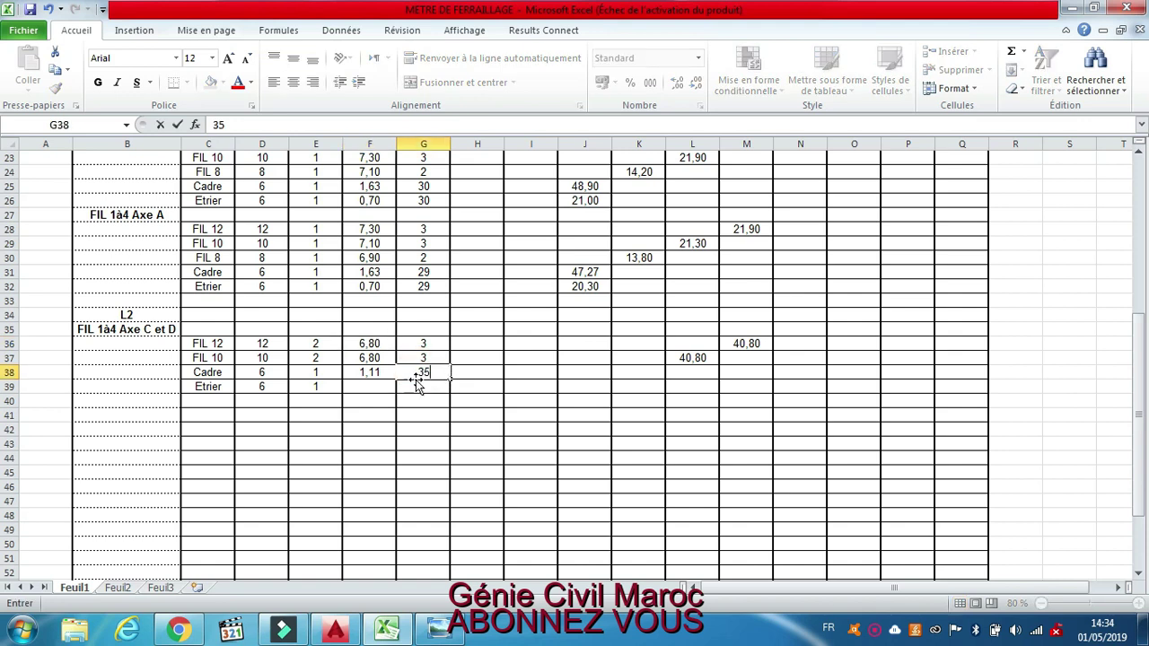
click(416, 375)
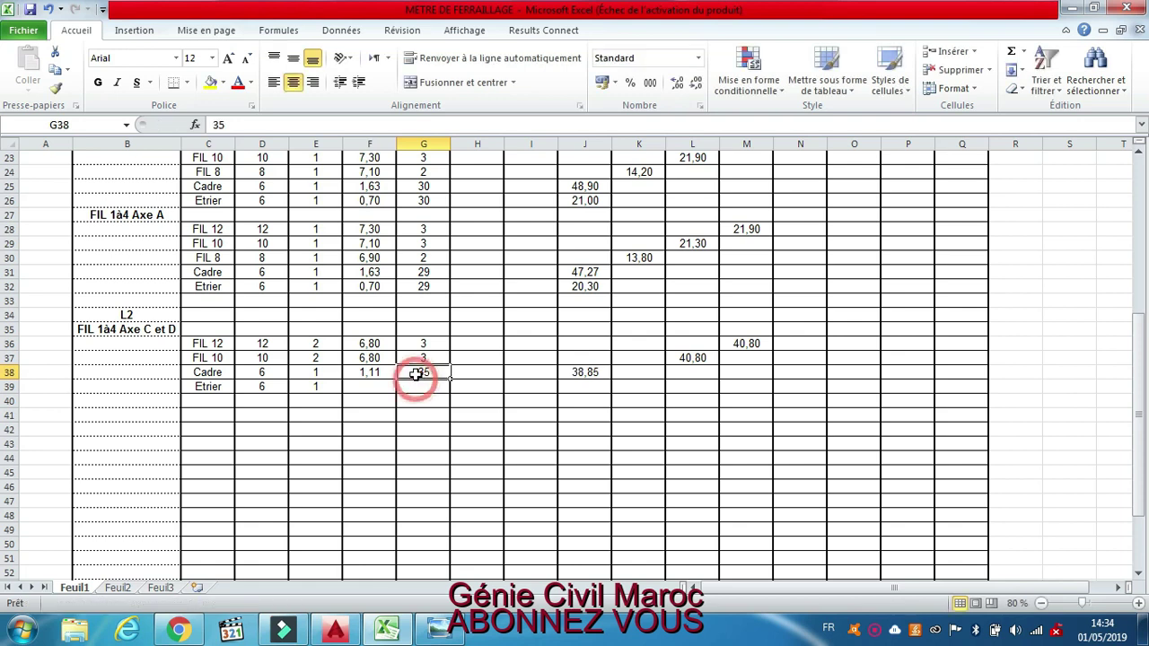
click(432, 388)
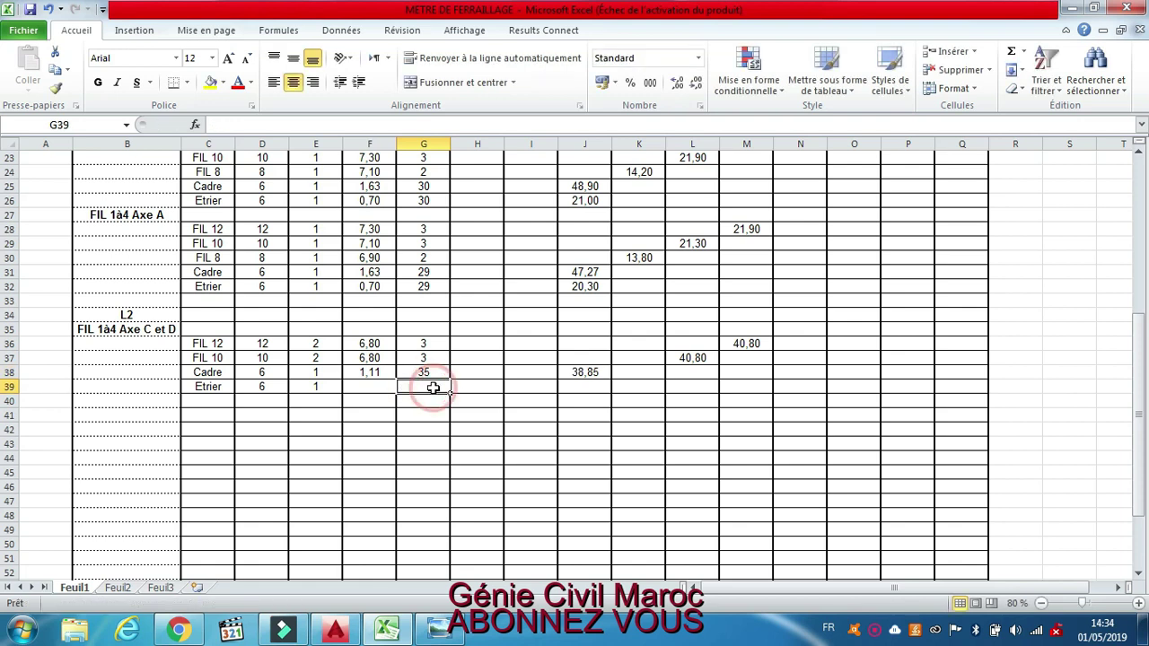
text(35)
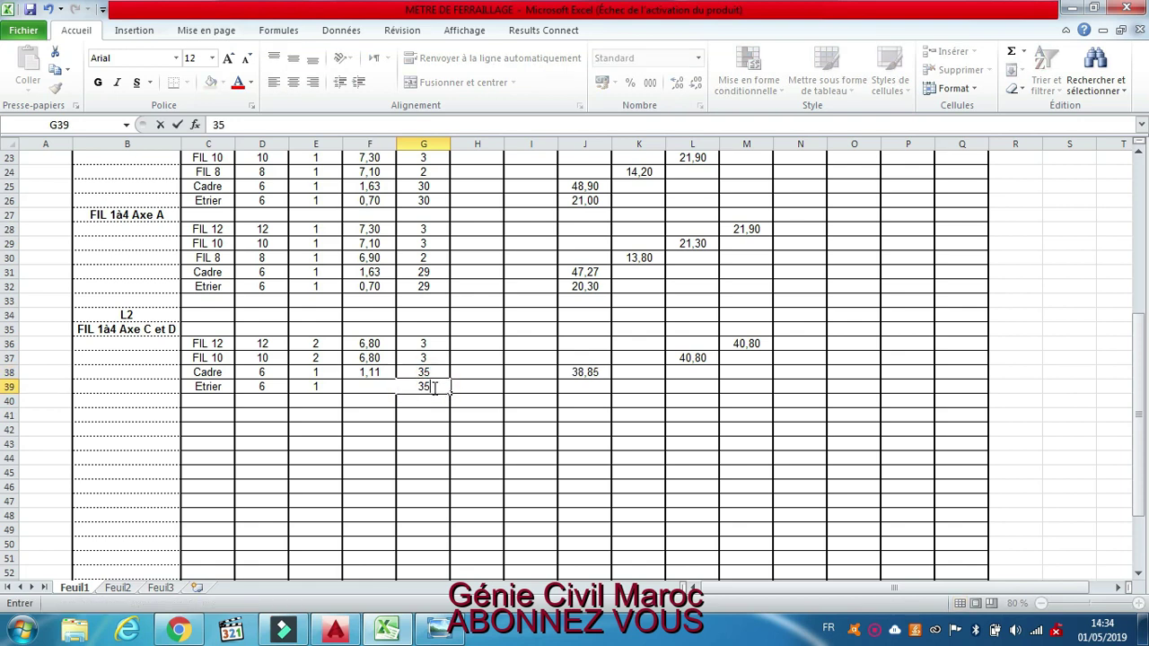
Look up the étrier cutting length formula for the L2 row in the Longueur de coupe et encrage image.
click(372, 387)
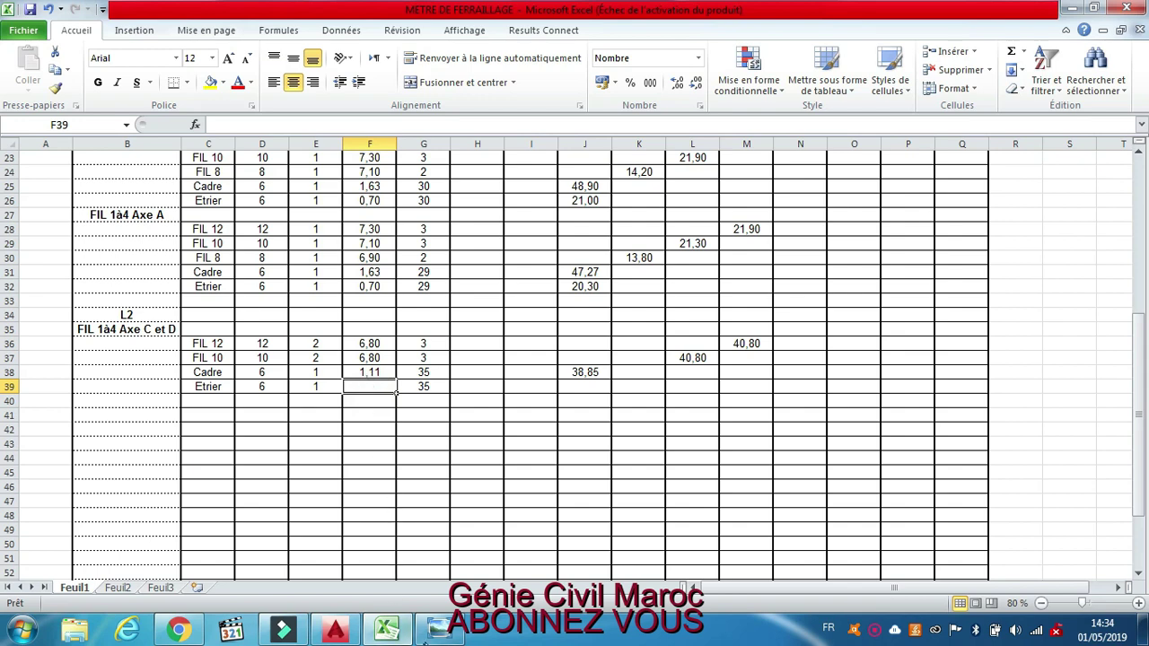
click(439, 627)
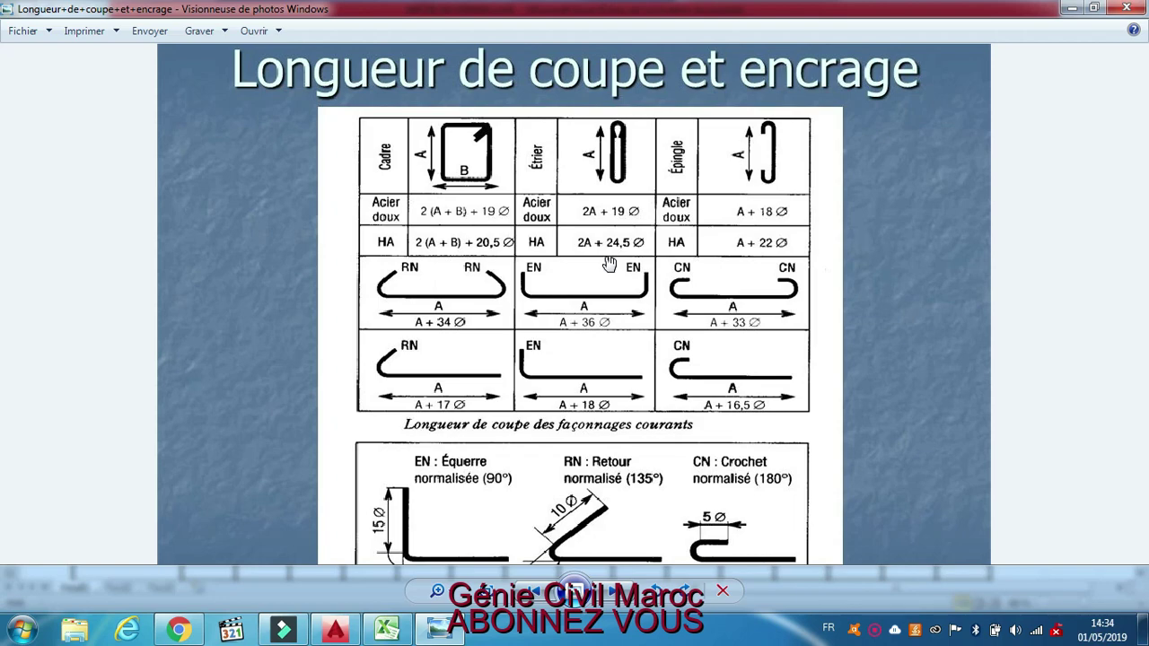
click(386, 631)
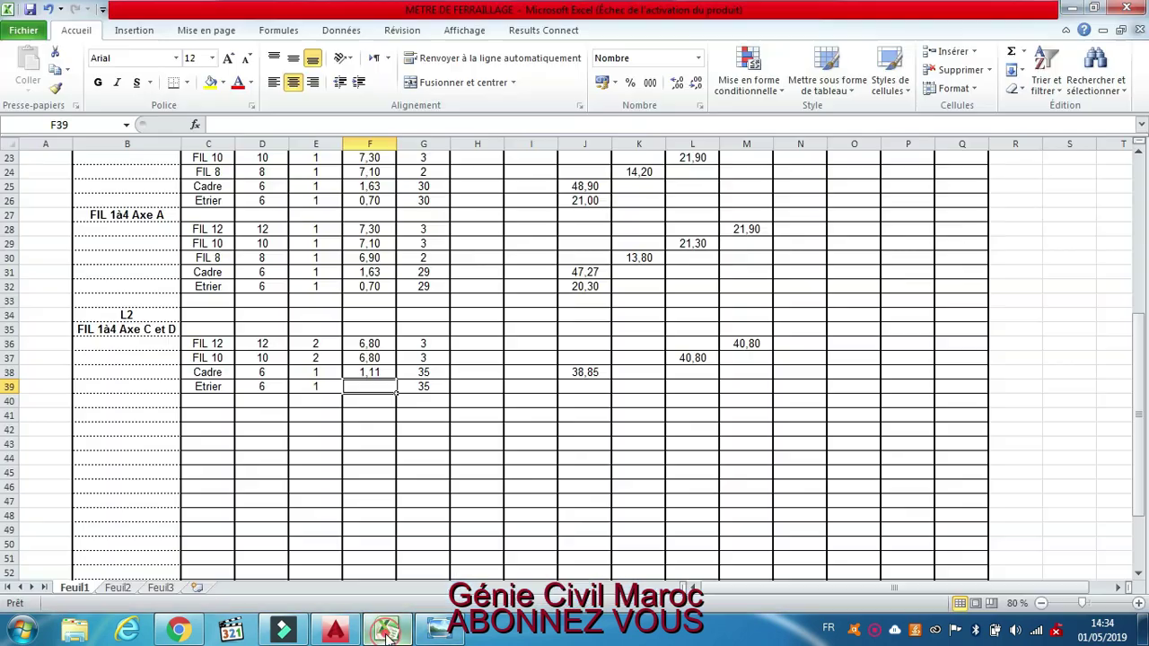
Switch to AutoCAD and read the L2 concrete section in the table TABLEAU DE FERRAILLAGE DES LONGRINES.
click(387, 631)
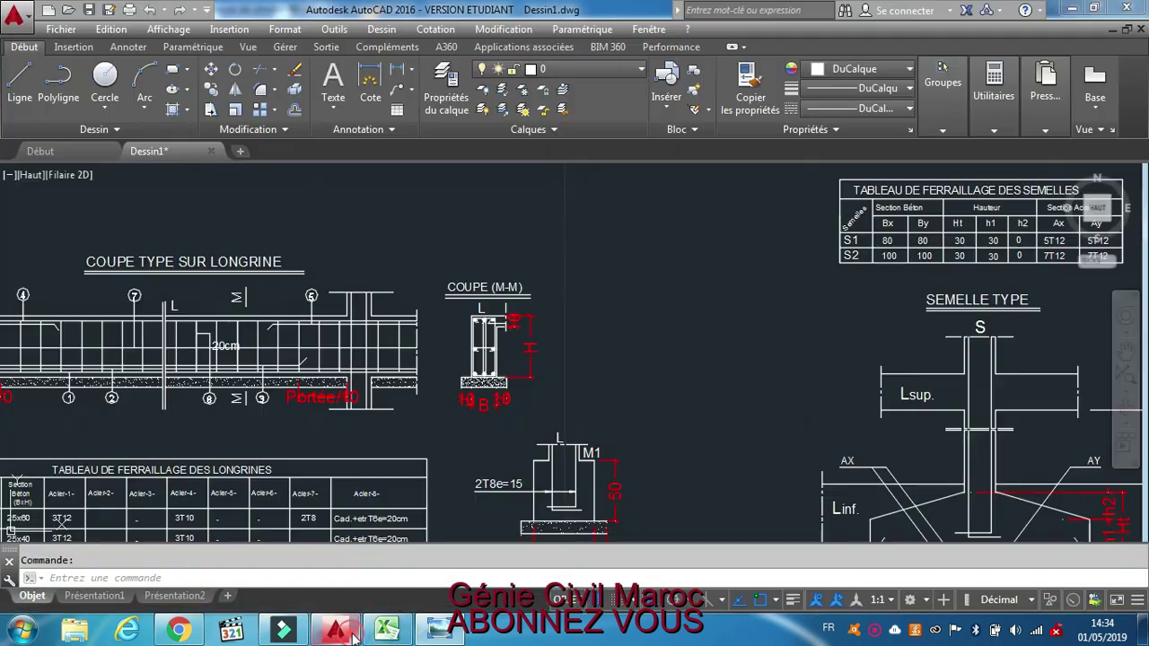
click(334, 630)
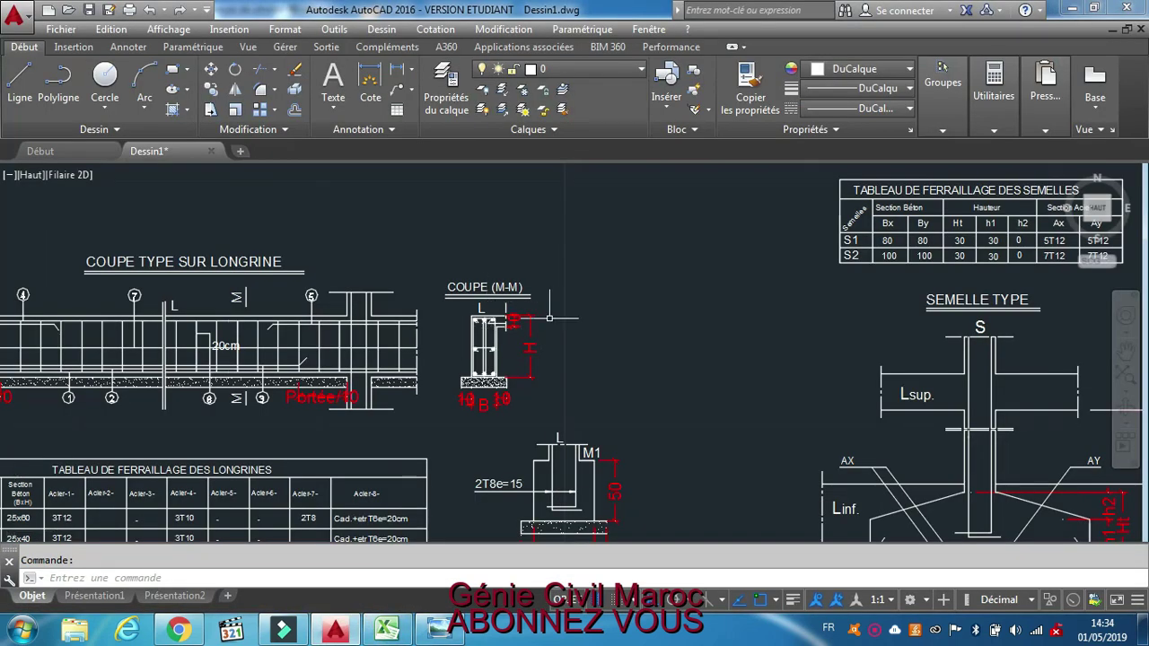
scroll(541, 321, down, 4)
scroll(353, 427, up, 6)
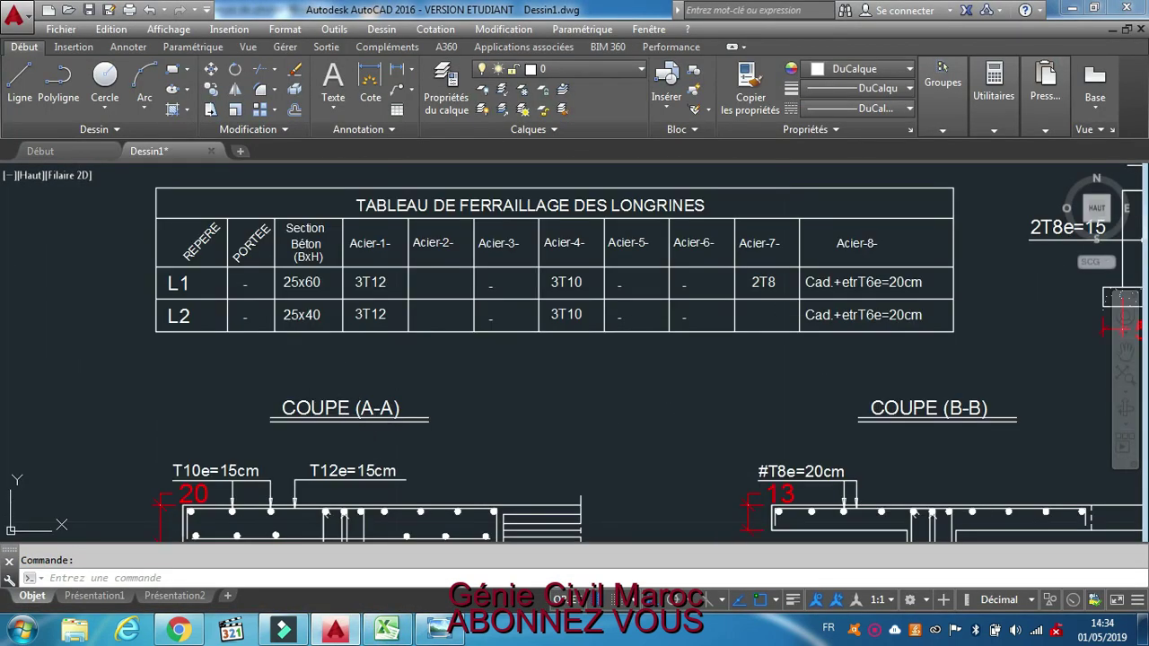
scroll(319, 314, up, 2)
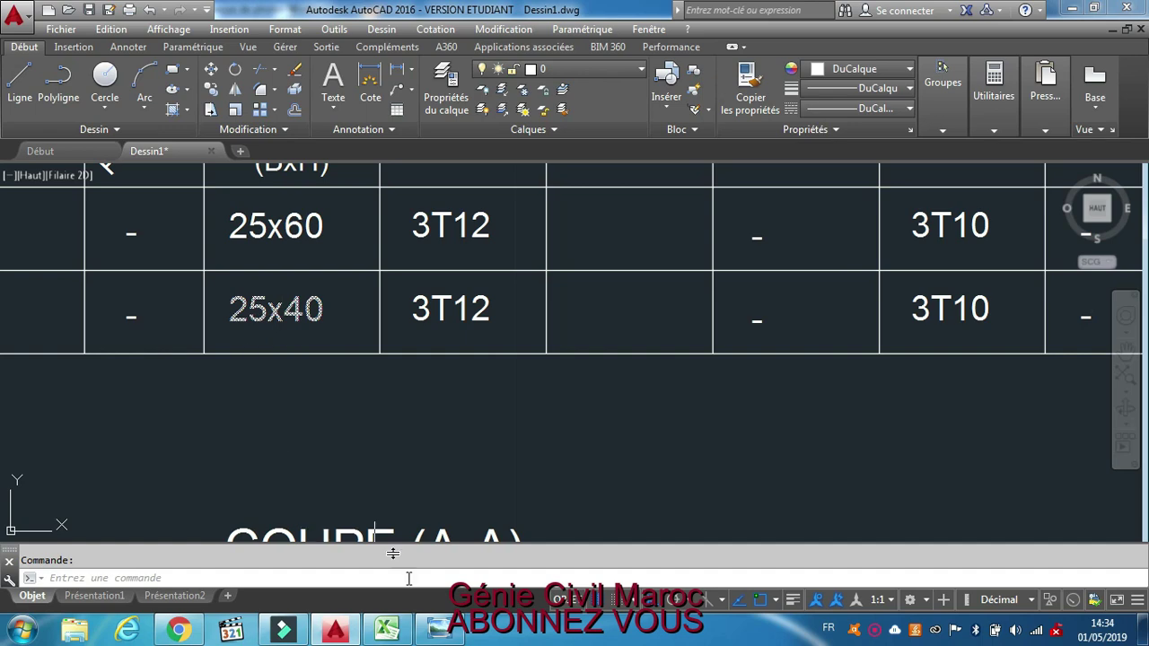
Recheck the étrier formula in the cutting-length image, set the L2 Etrier length in F39 to 0,7 in Excel, and check J38 and J39.
click(439, 628)
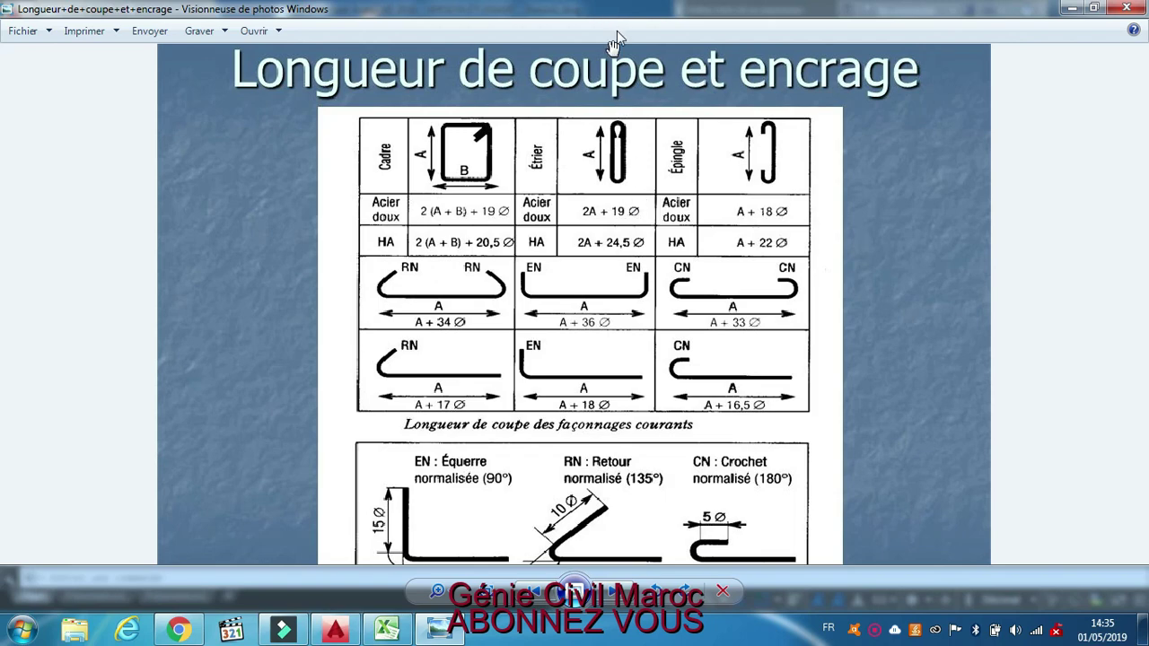
click(402, 632)
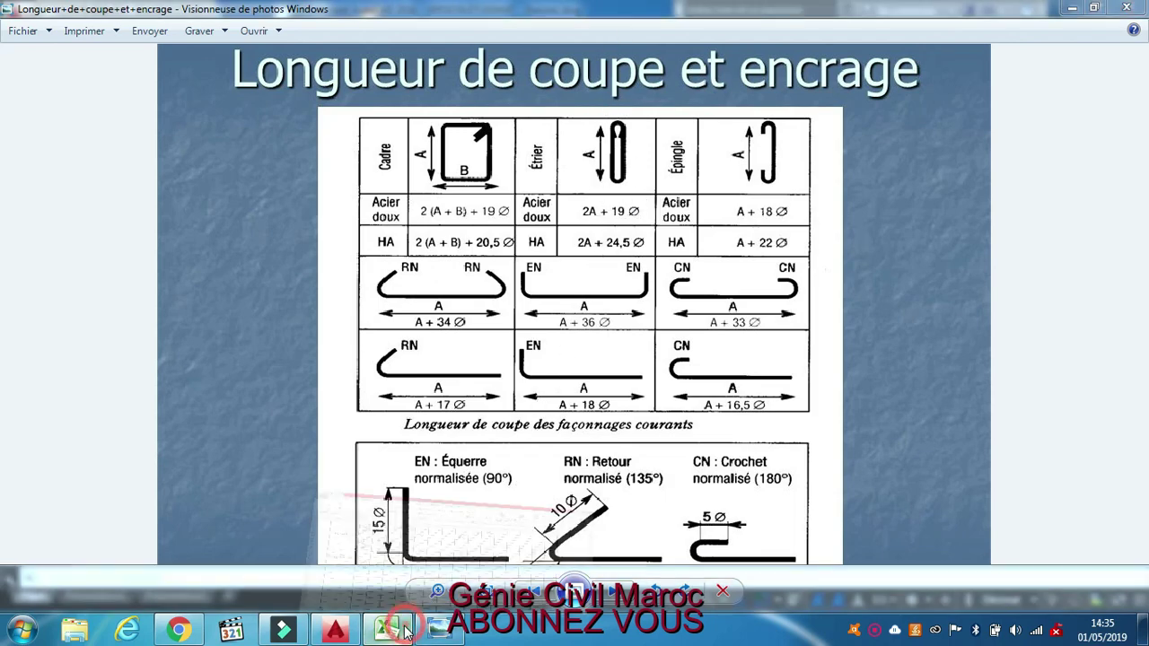
text(0,7)
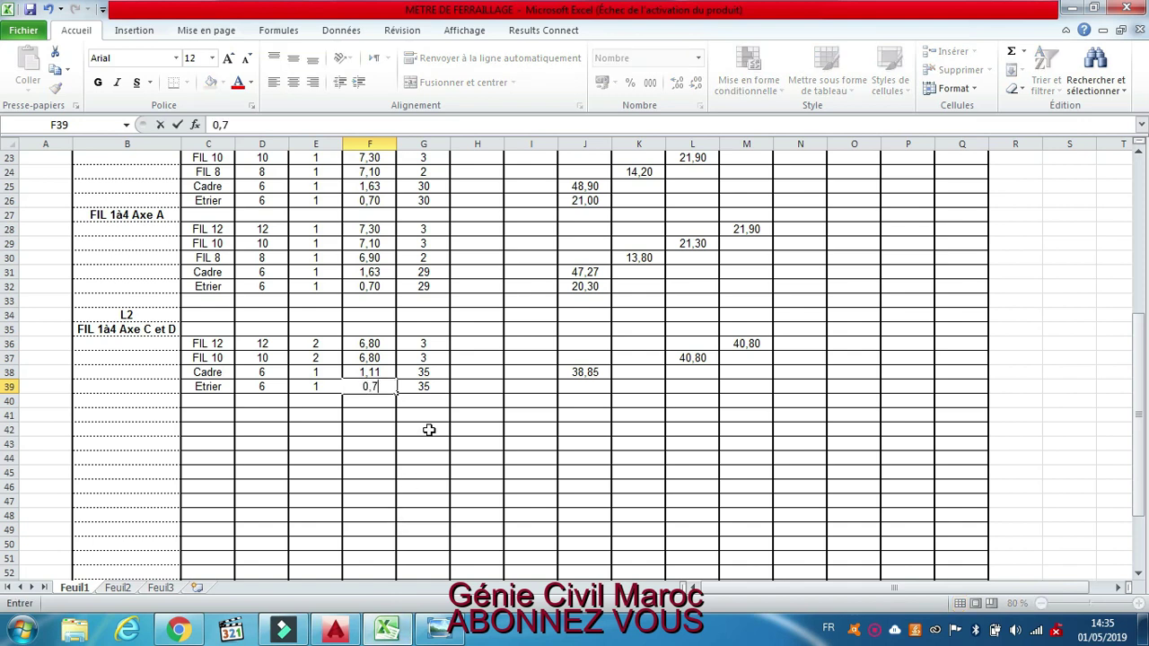
click(466, 398)
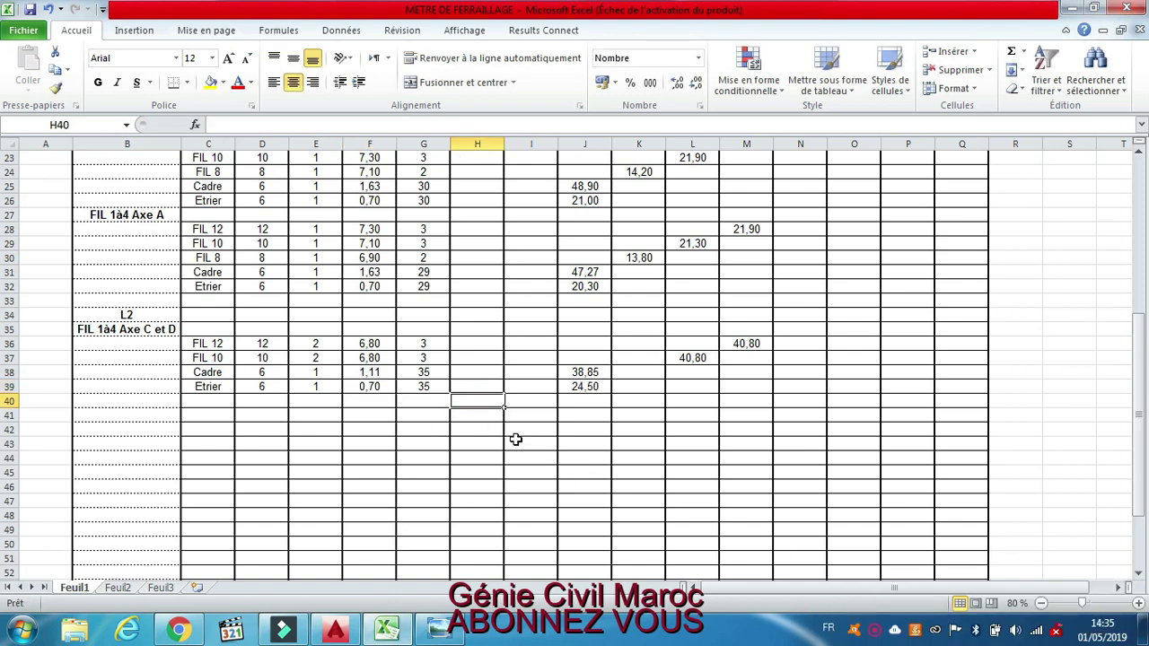
click(582, 373)
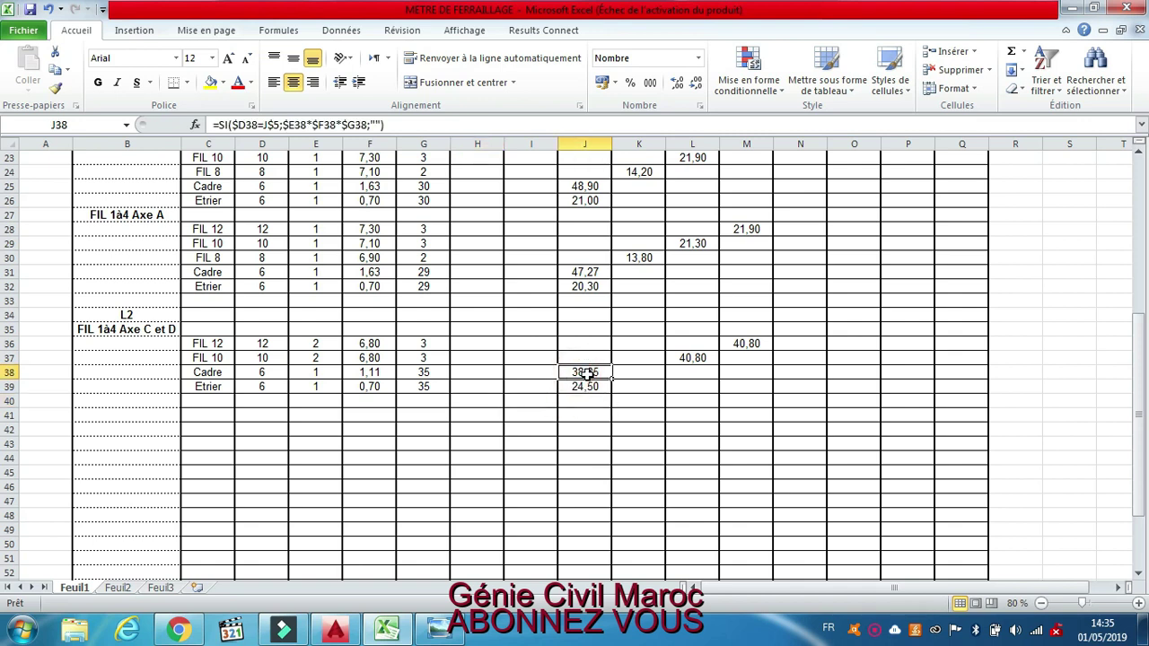
click(584, 387)
Begin a new beam label in B40 with the text FIL, without the suggested completion.
scroll(647, 428, down, 1)
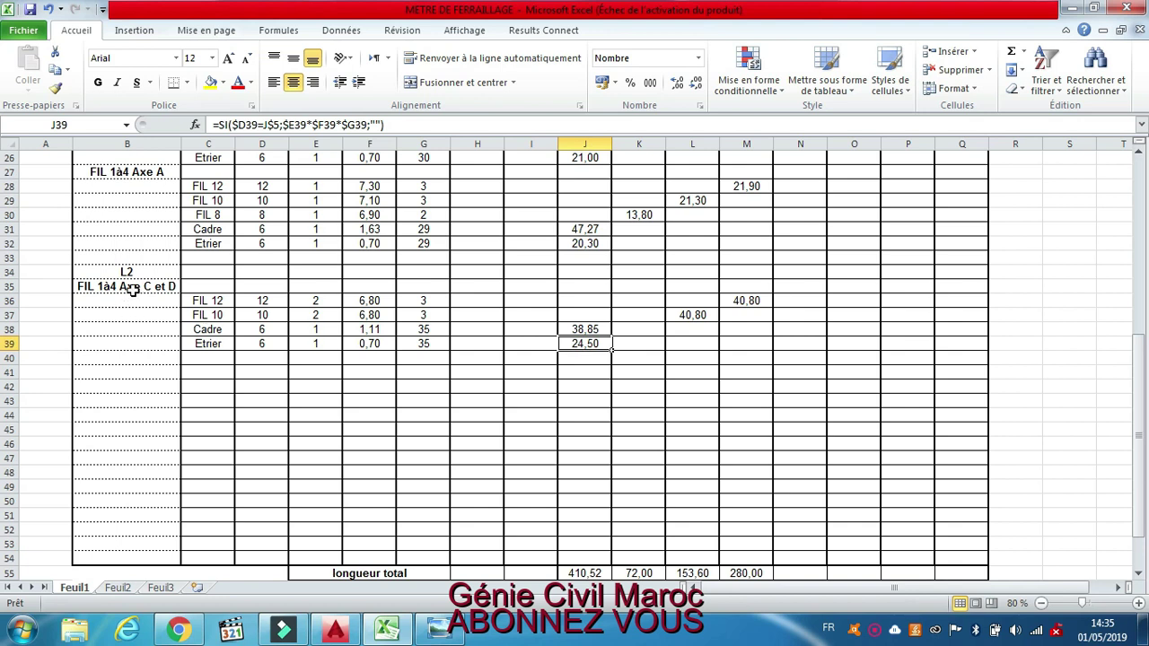
click(125, 359)
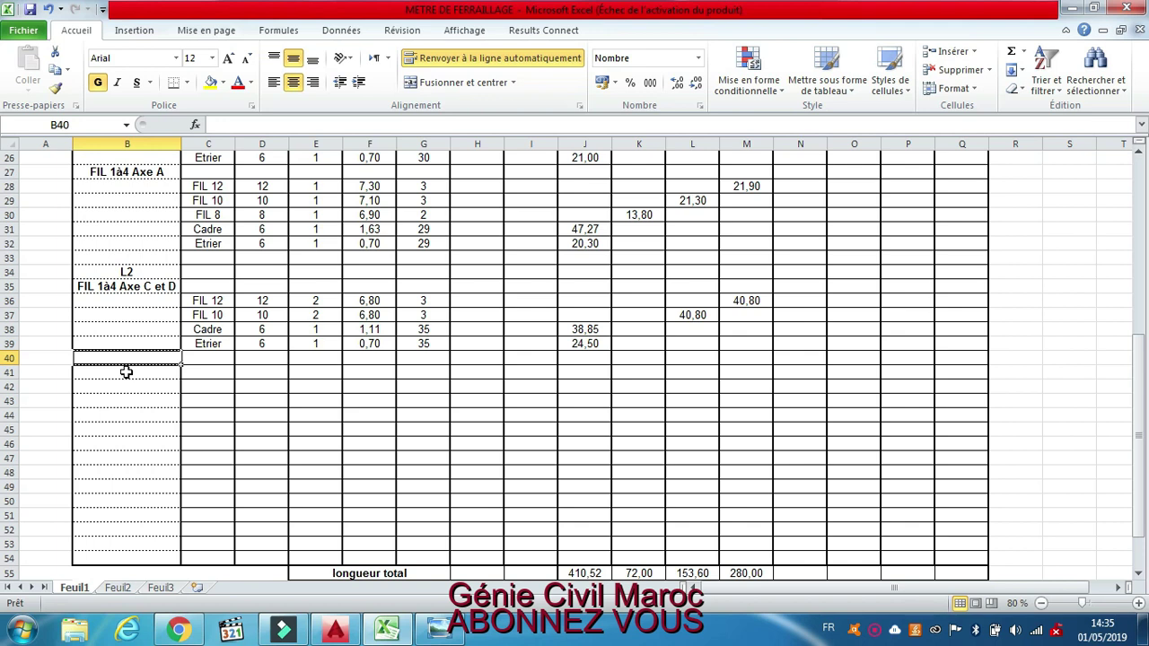
text(FIL)
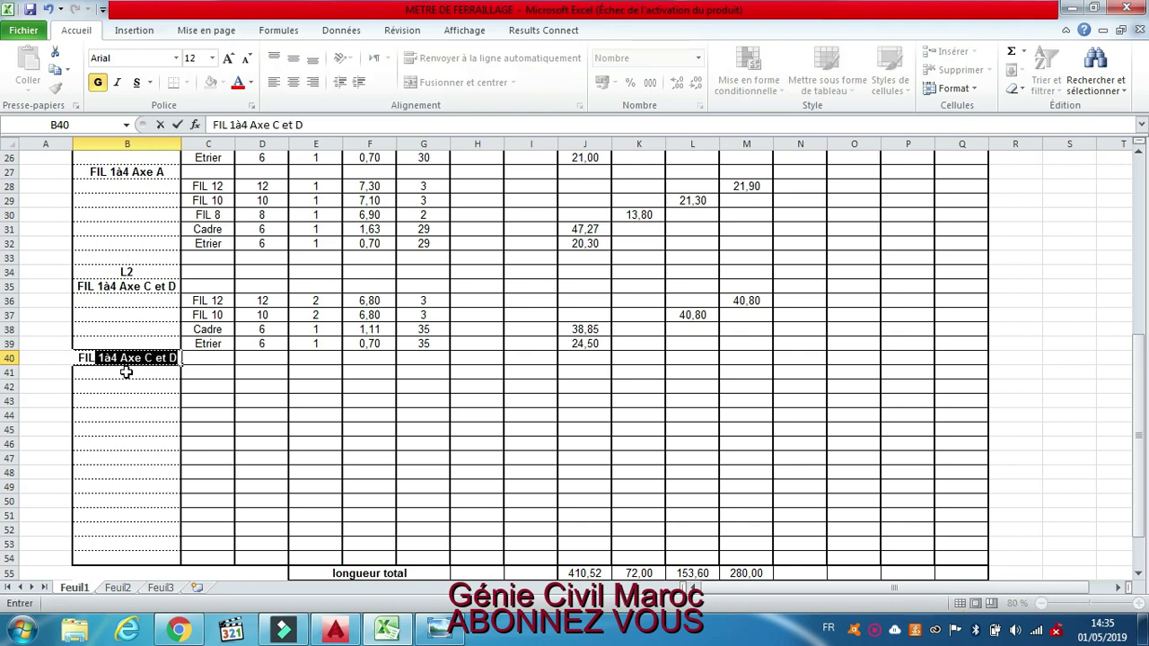
key(BackSpace)
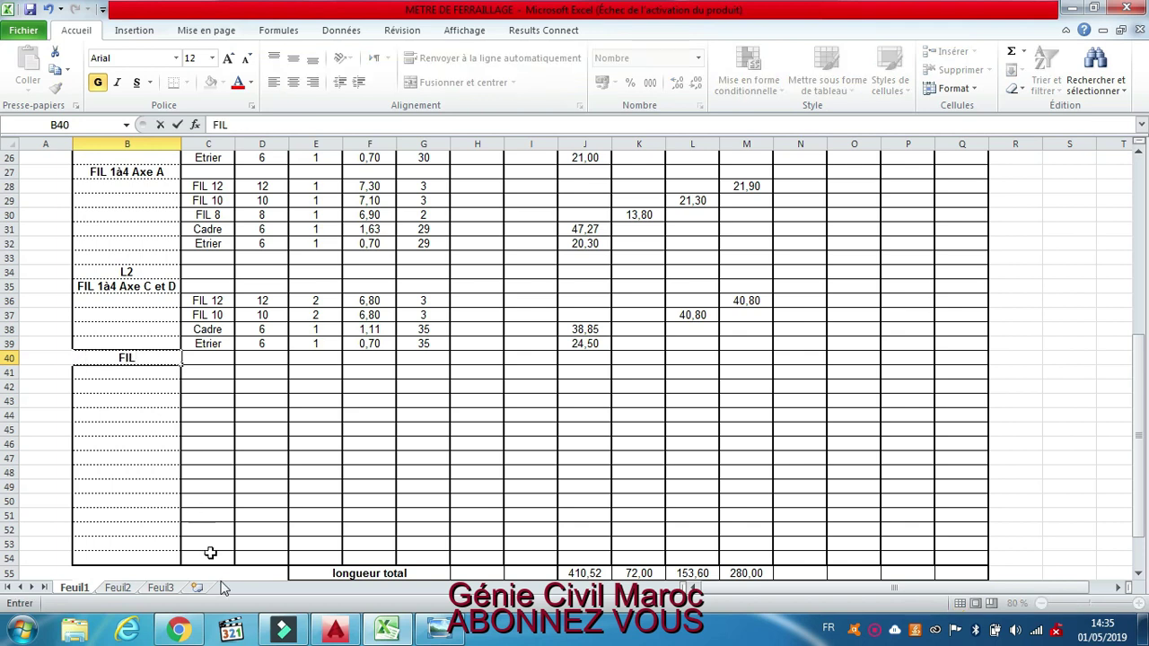
Switch to AutoCAD and examine the L2 ground beams along axis B in the FONDATIONS plan.
click(348, 632)
scroll(439, 413, down, 13)
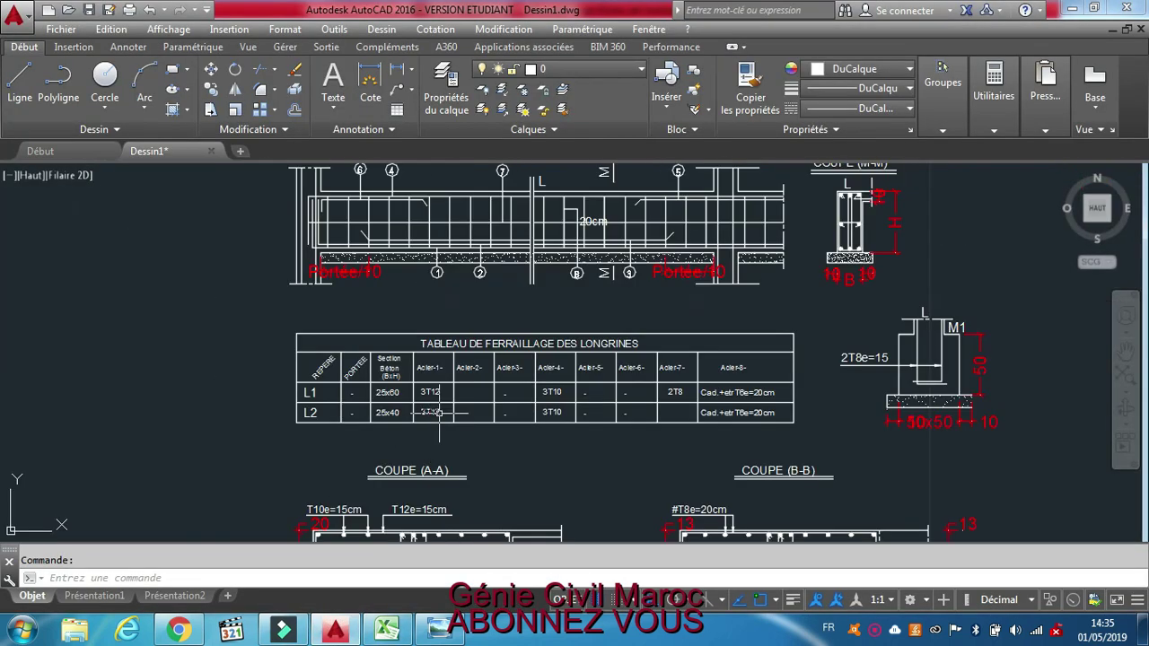
scroll(456, 377, up, 8)
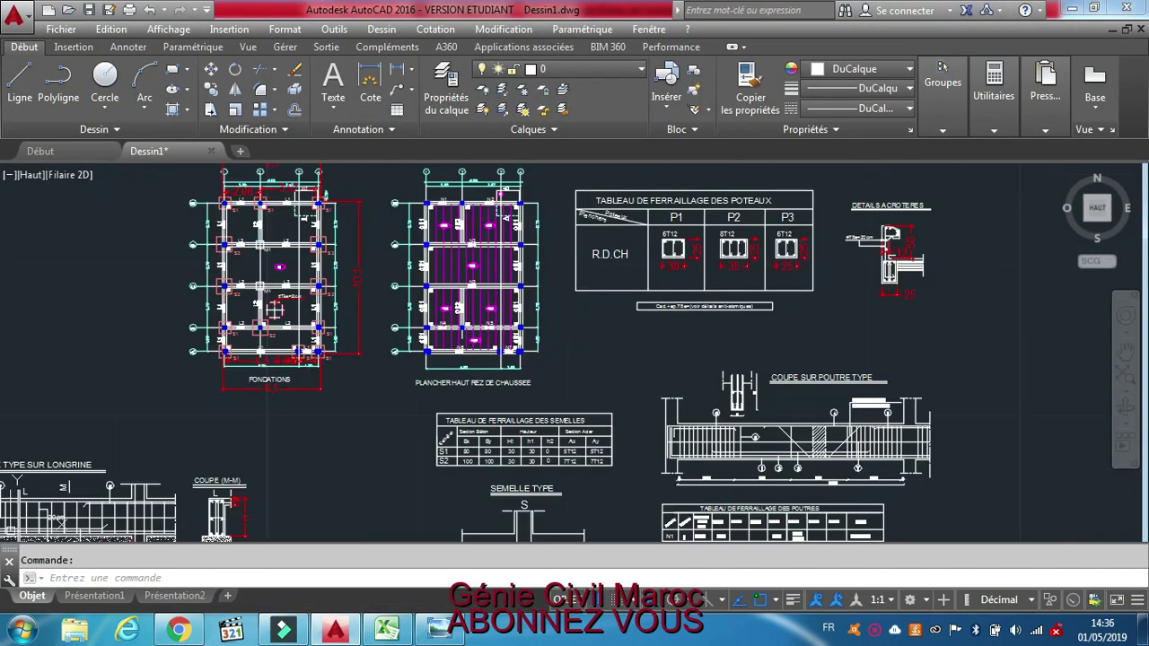
scroll(233, 397, up, 6)
scroll(234, 397, down, 4)
scroll(265, 238, up, 5)
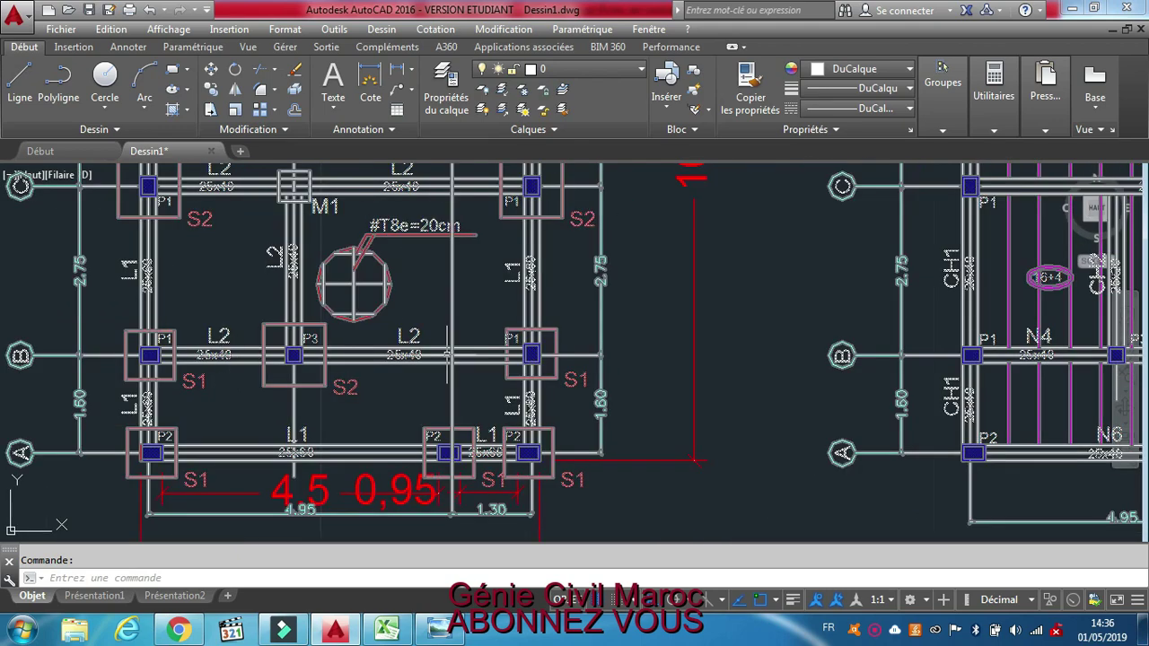
scroll(448, 354, down, 2)
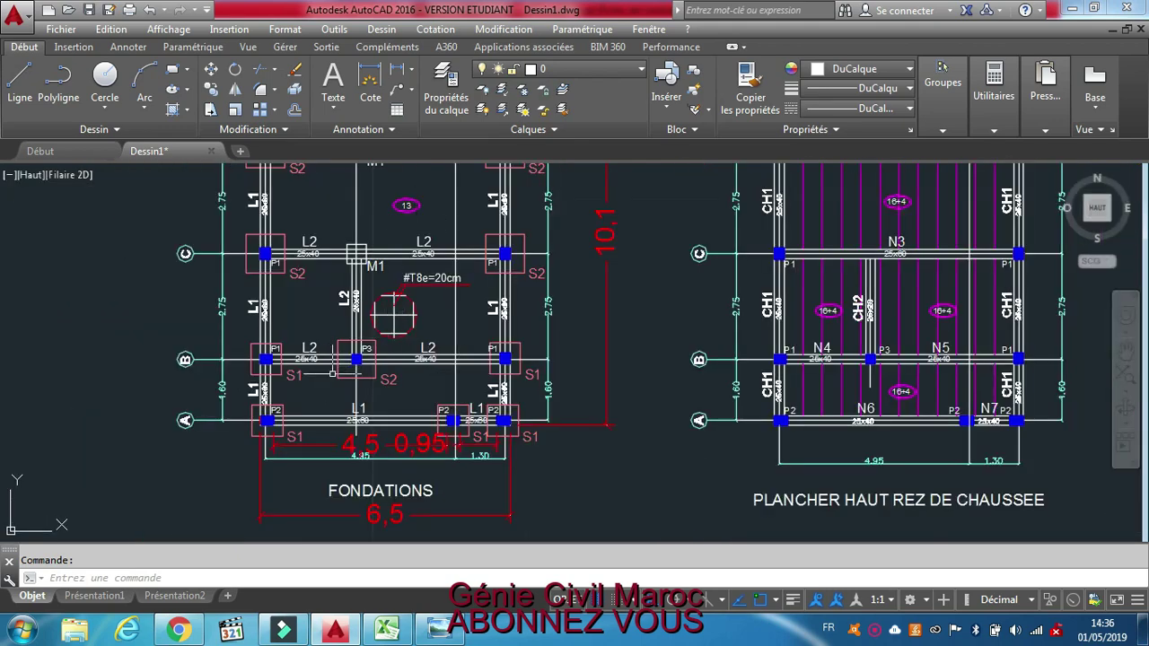
scroll(356, 369, up, 2)
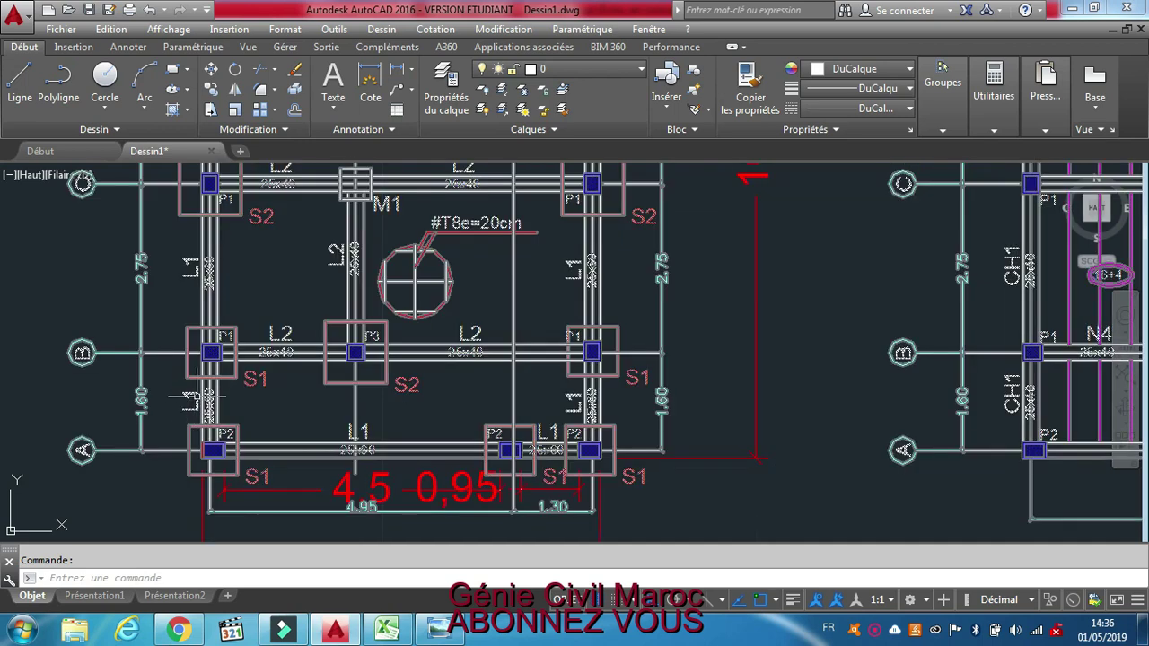
scroll(153, 384, down, 2)
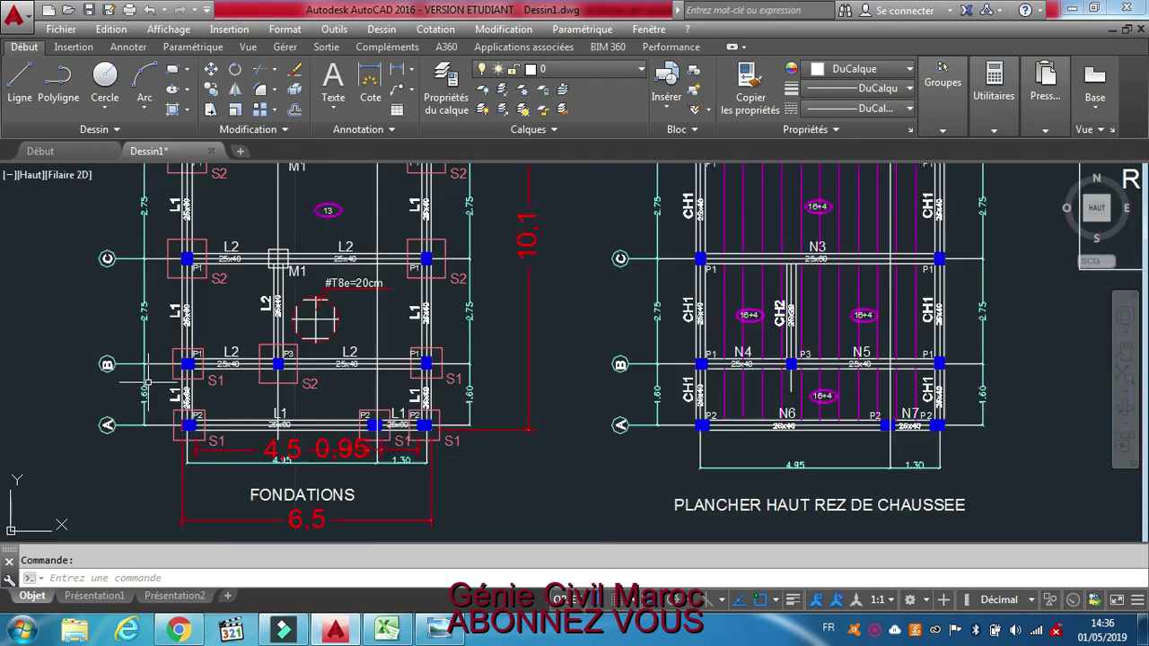
scroll(315, 318, down, 5)
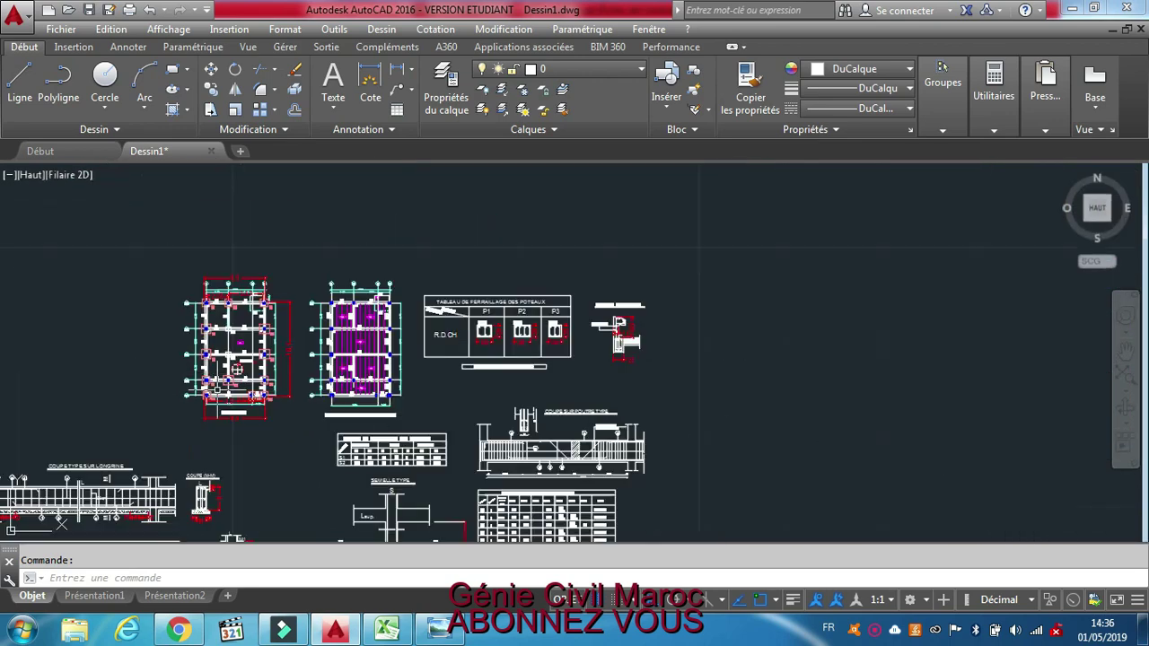
scroll(238, 368, up, 6)
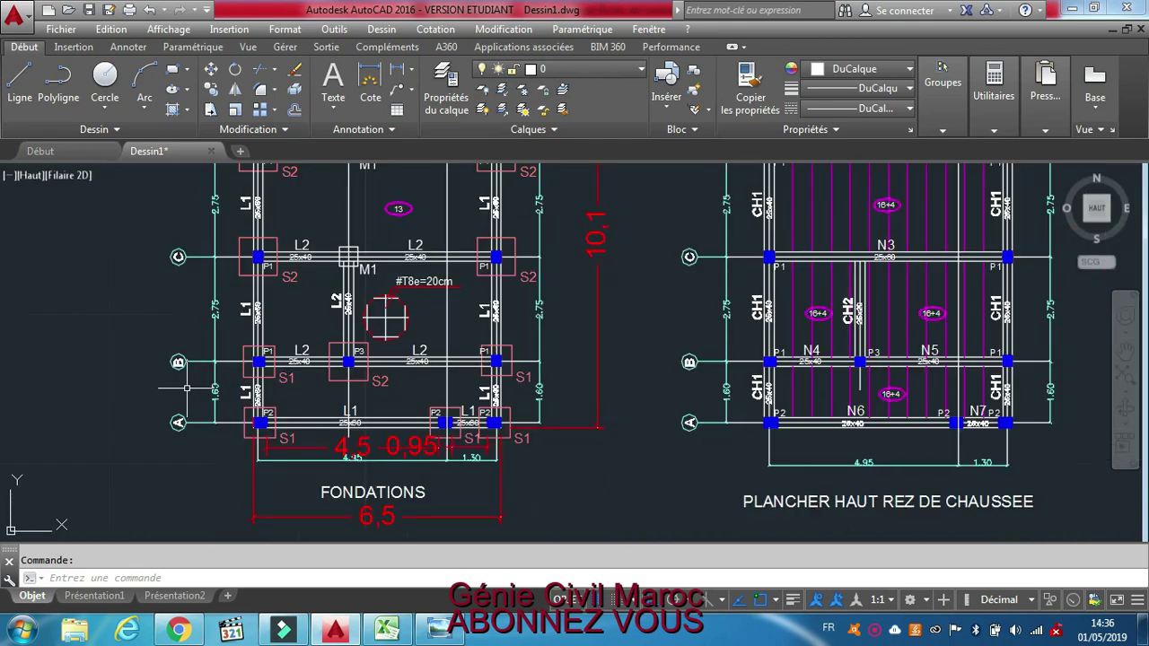
Switch back to Excel and complete the beam label in B40 as FIL 1à4 Axe B.
click(387, 629)
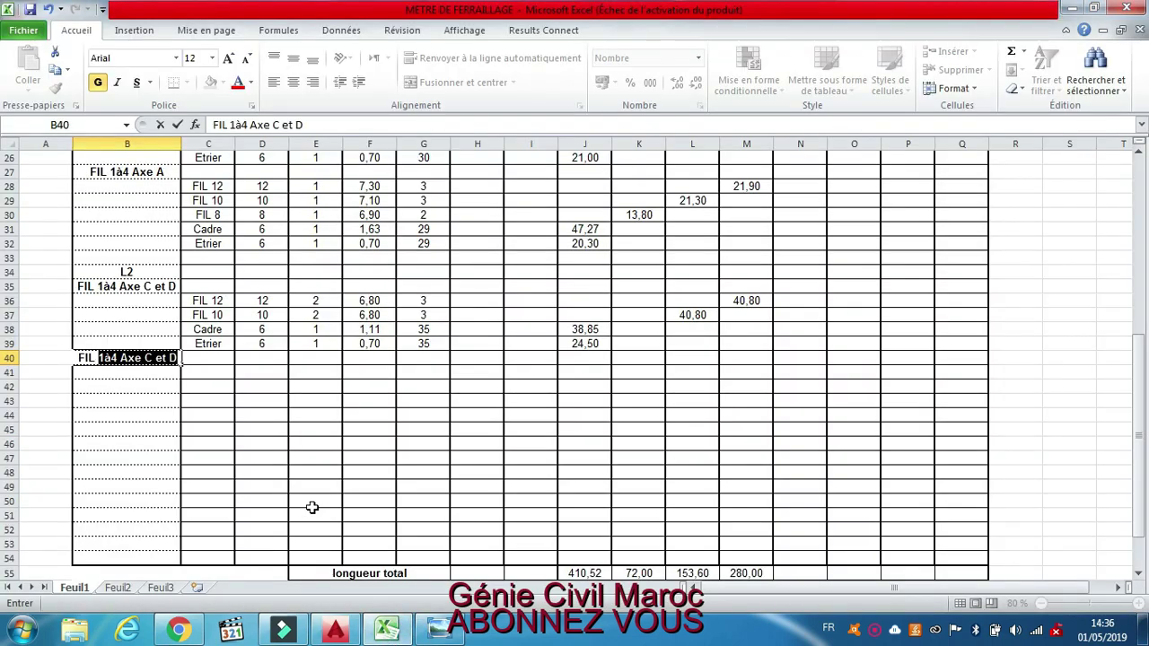
text(1)
click(161, 353)
drag(151, 355, 191, 355)
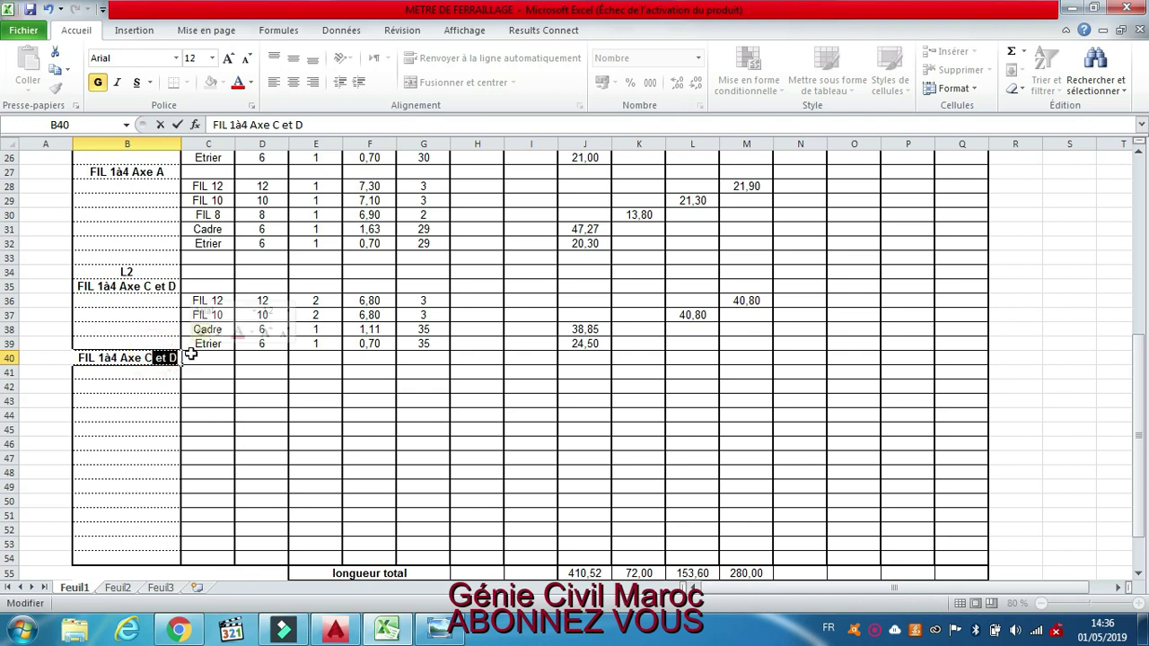
key(BackSpace)
key(BackSpace)
text(B)
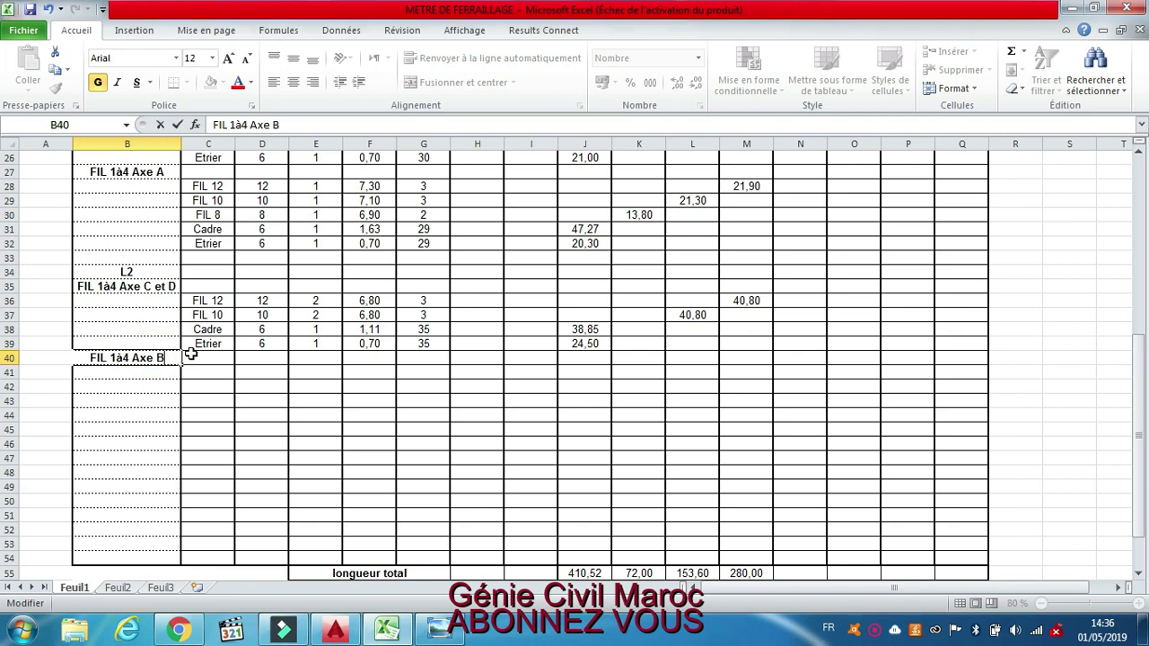
Enter the first axis B bar in row 41 as FIL 12 with diameter 12 and a count of 1 in E41.
click(212, 358)
click(219, 370)
text(FIL 12)
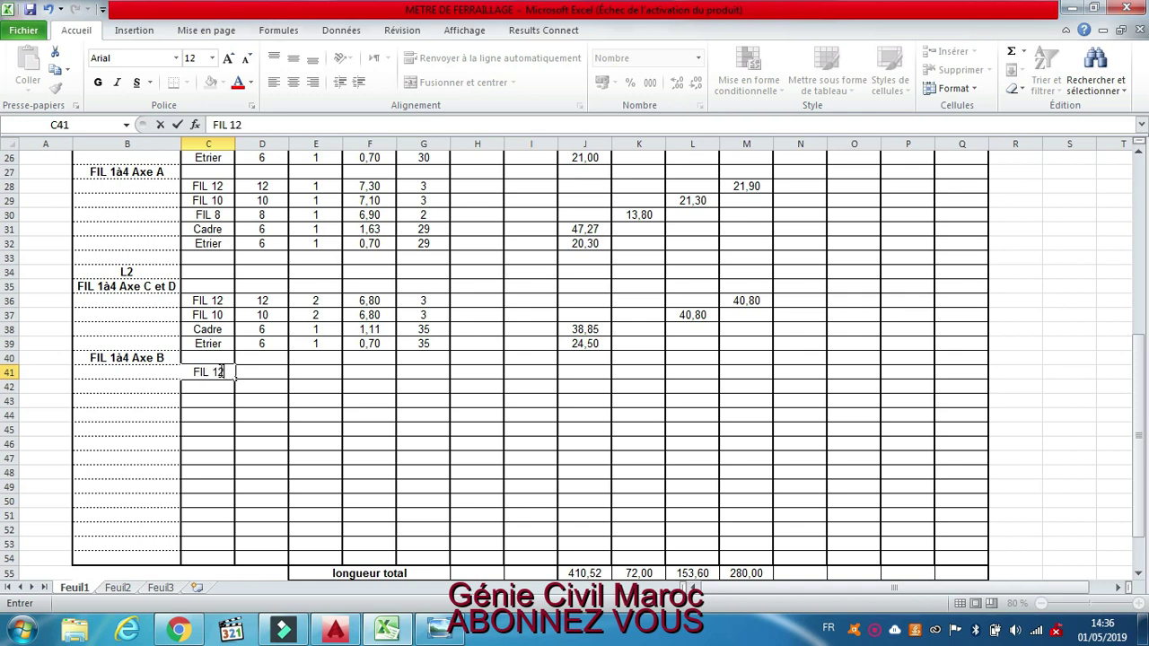
click(264, 372)
text(12)
click(303, 371)
text(1)
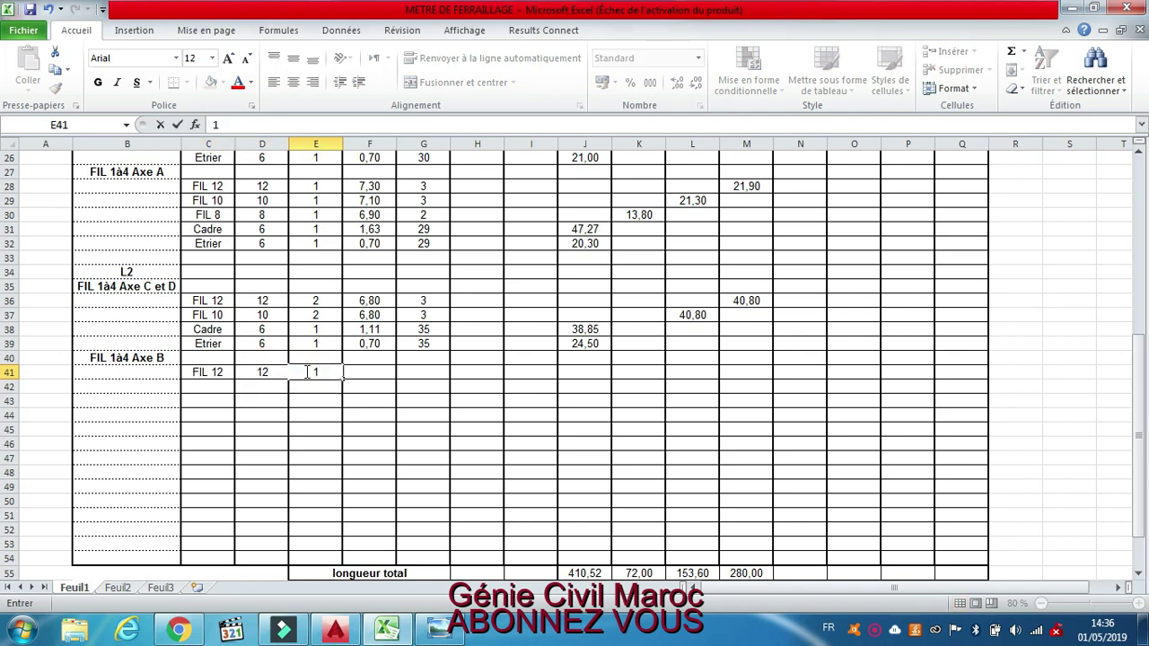
Copy the value 2 from E37 down to the Cadre and Etrier rows of axes C and D in E38:E39.
click(321, 314)
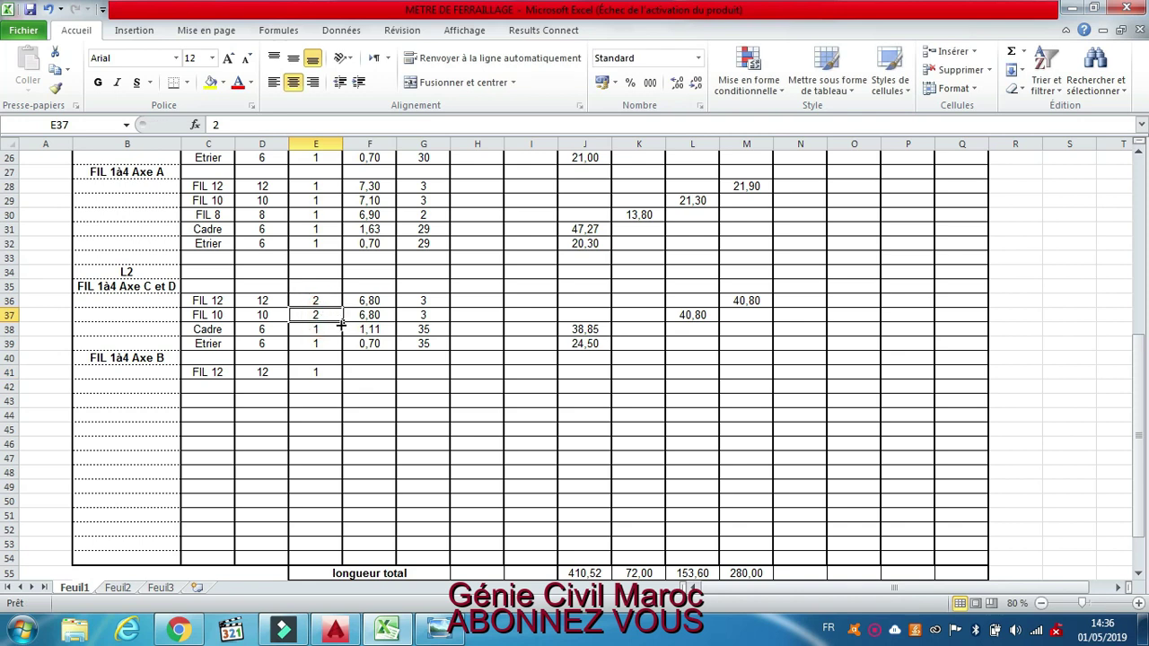
click(336, 327)
click(337, 315)
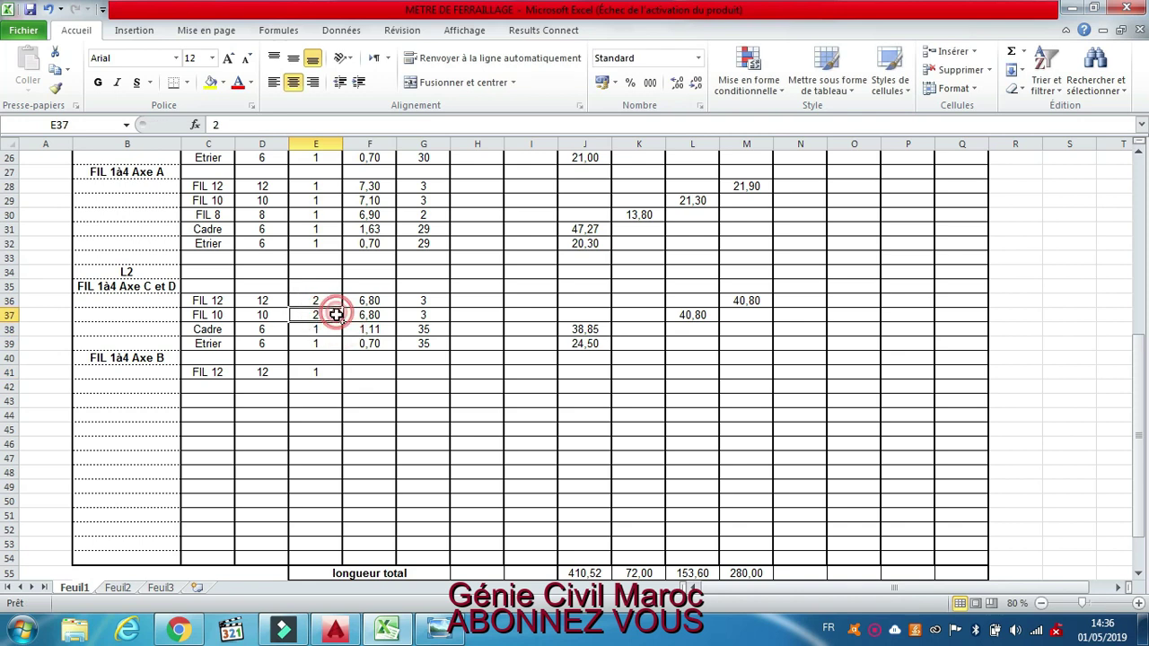
drag(344, 321, 336, 340)
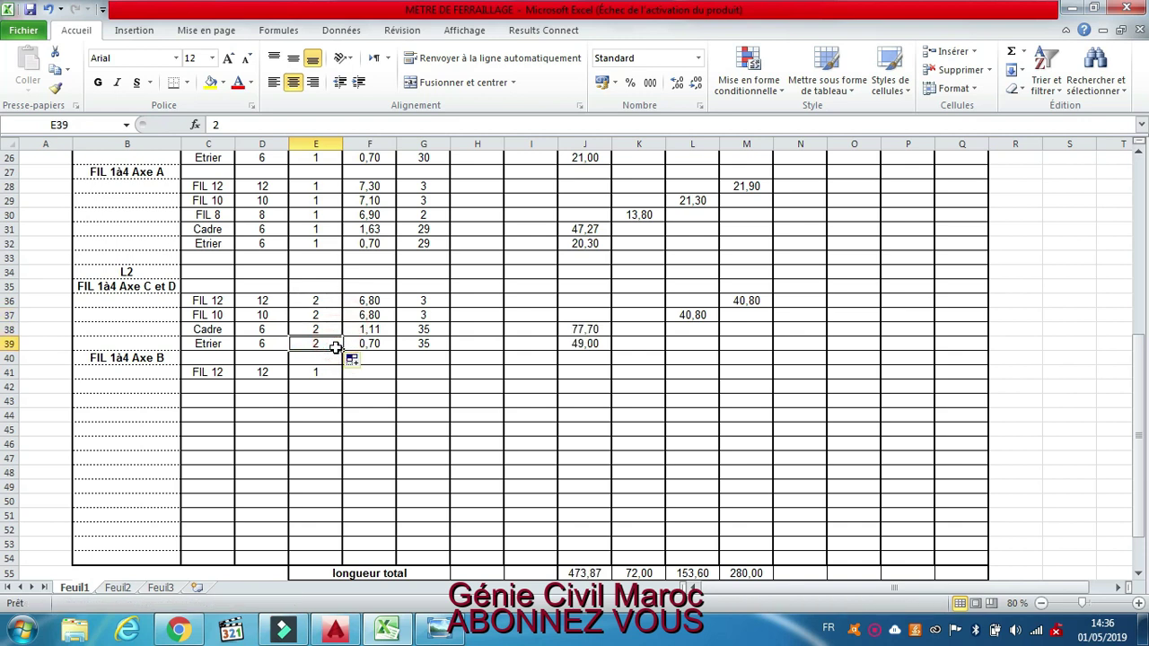
click(398, 312)
click(359, 345)
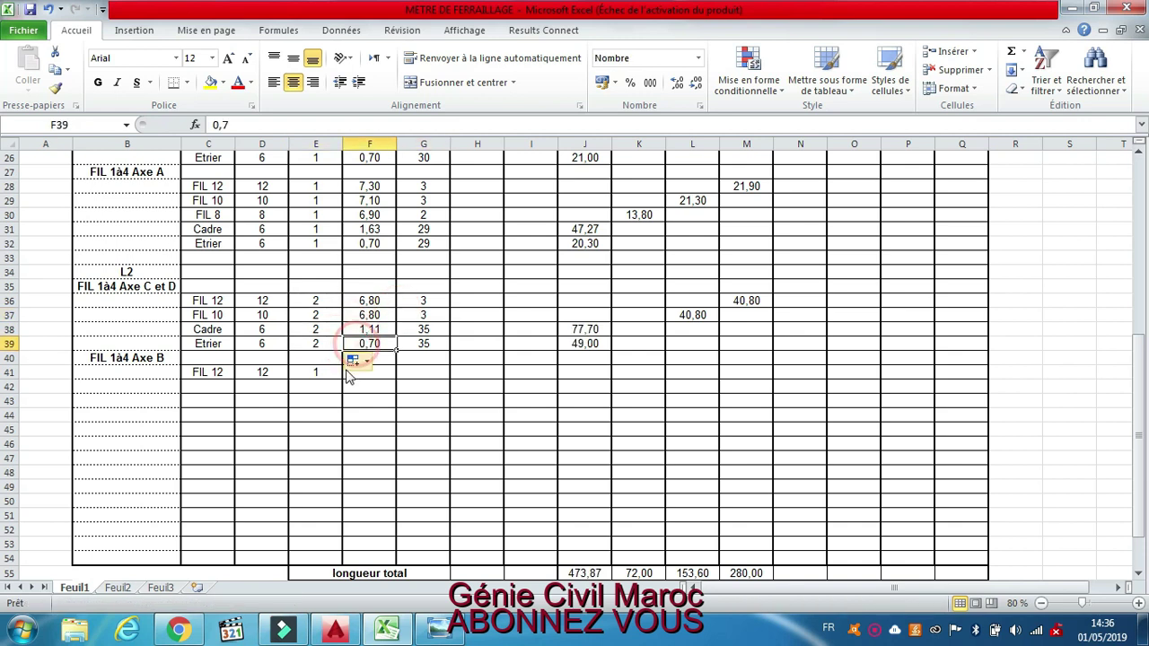
click(330, 372)
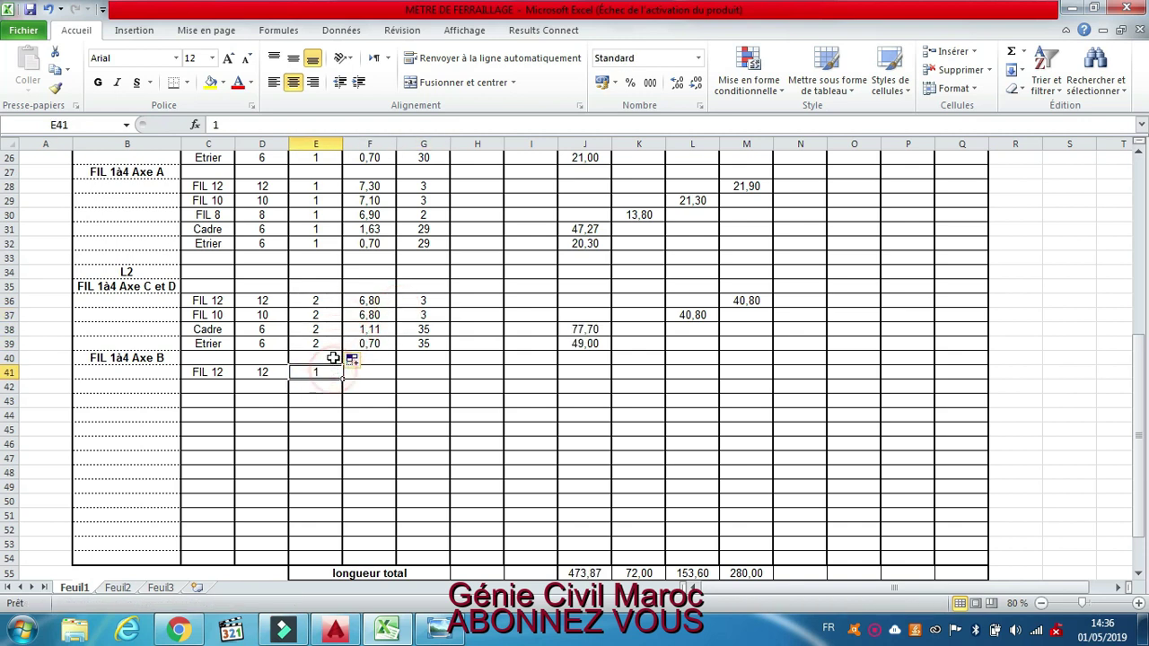
click(314, 300)
click(314, 370)
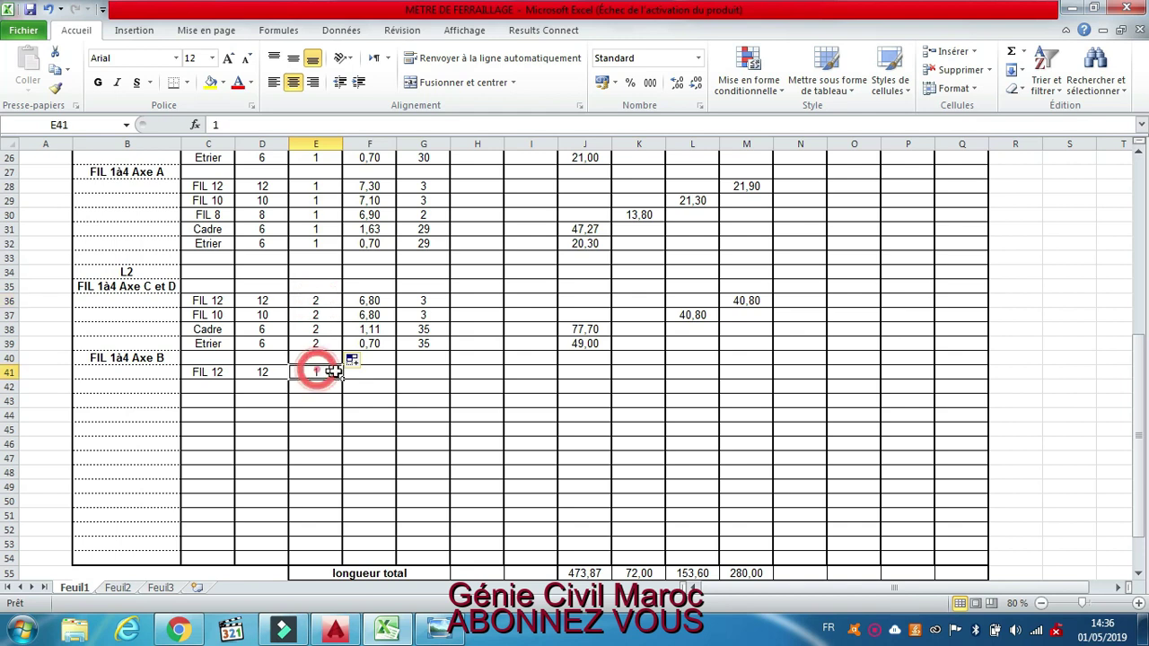
Switch to AutoCAD and examine the L2 25x40 ground beam along axis B in the FONDATIONS plan, from column to column.
click(371, 372)
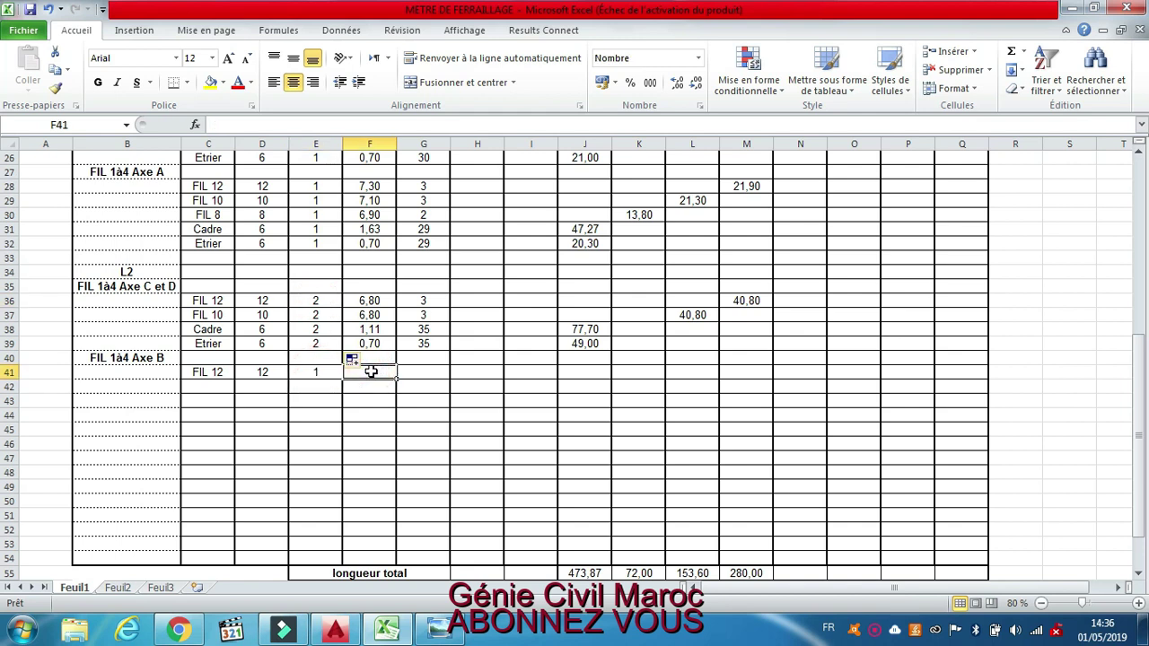
click(279, 369)
click(316, 373)
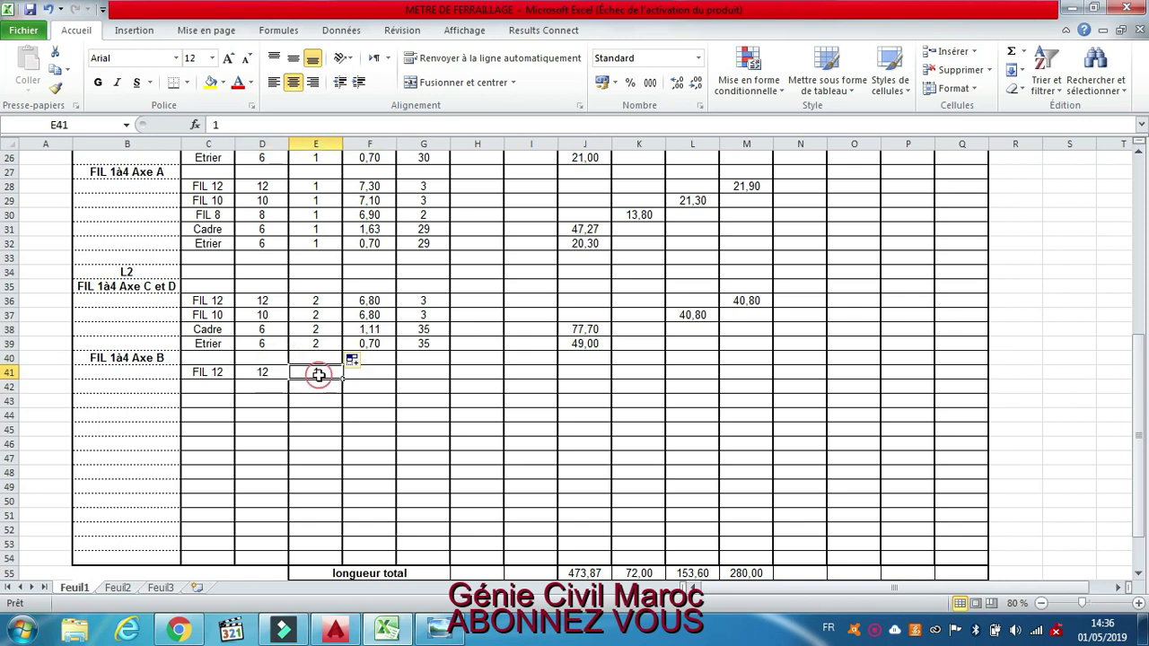
click(370, 374)
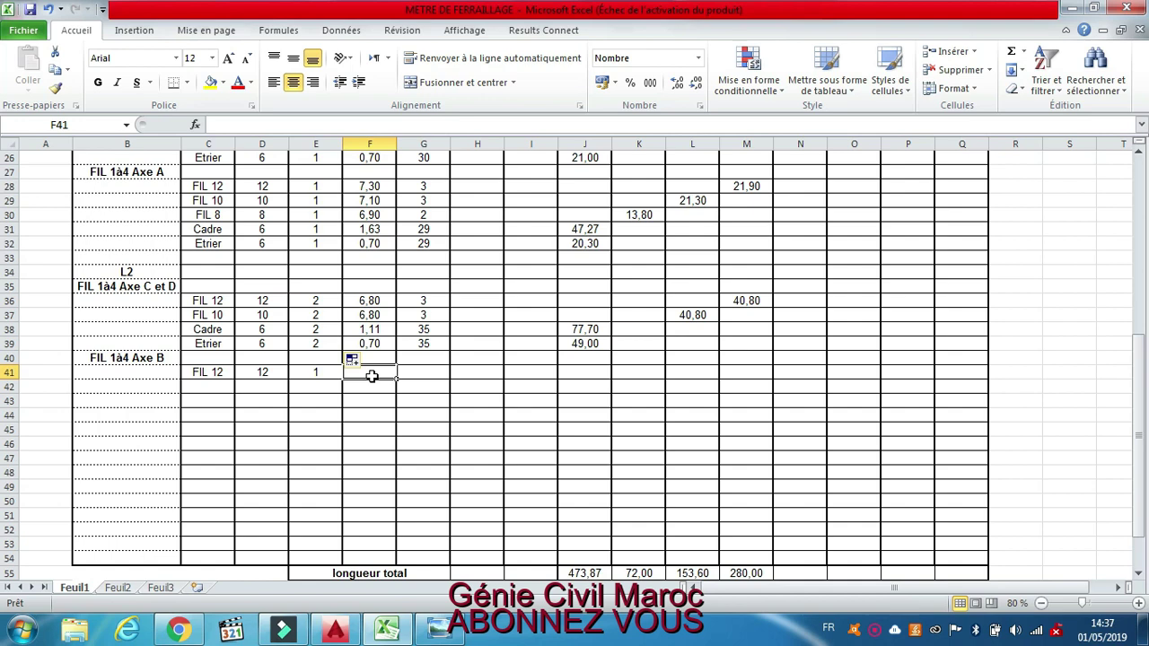
click(338, 631)
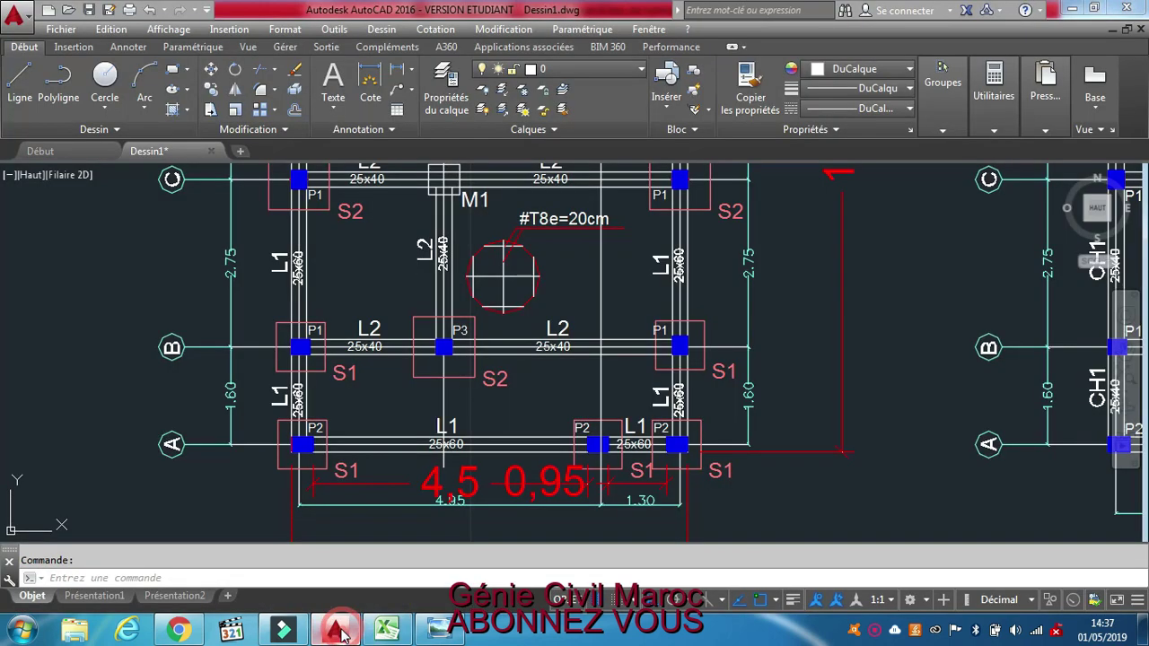
scroll(439, 473, down, 3)
scroll(492, 450, up, 3)
scroll(493, 450, down, 4)
scroll(484, 354, down, 1)
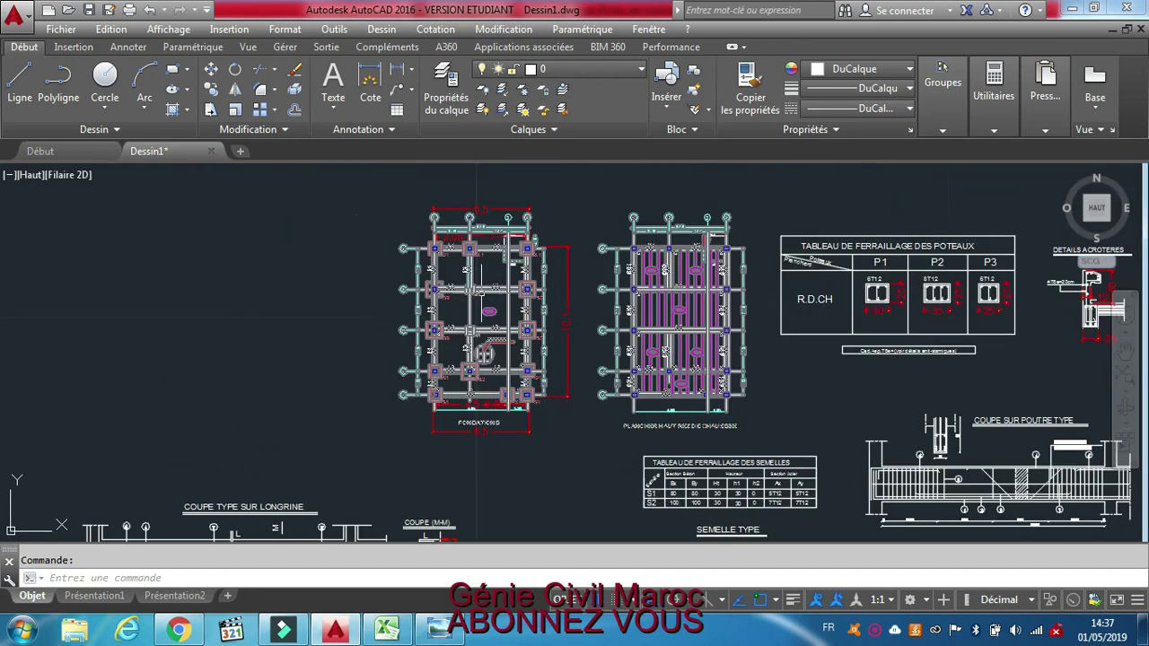
scroll(482, 242, up, 2)
scroll(496, 472, up, 2)
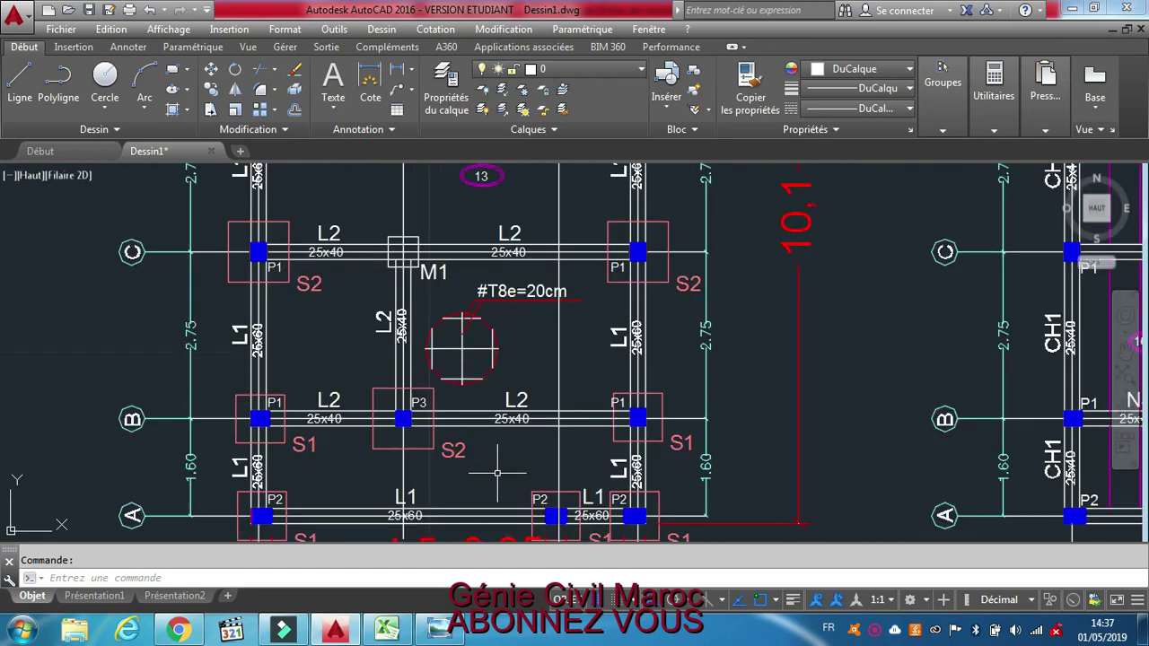
scroll(332, 449, up, 4)
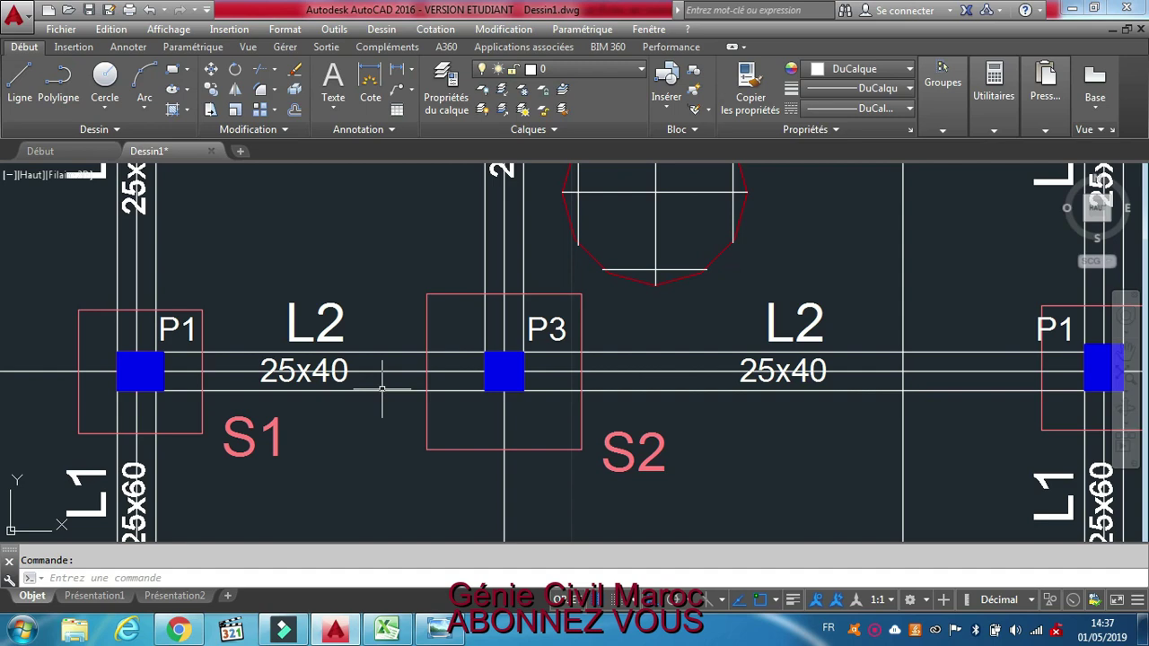
key(ctrl+a)
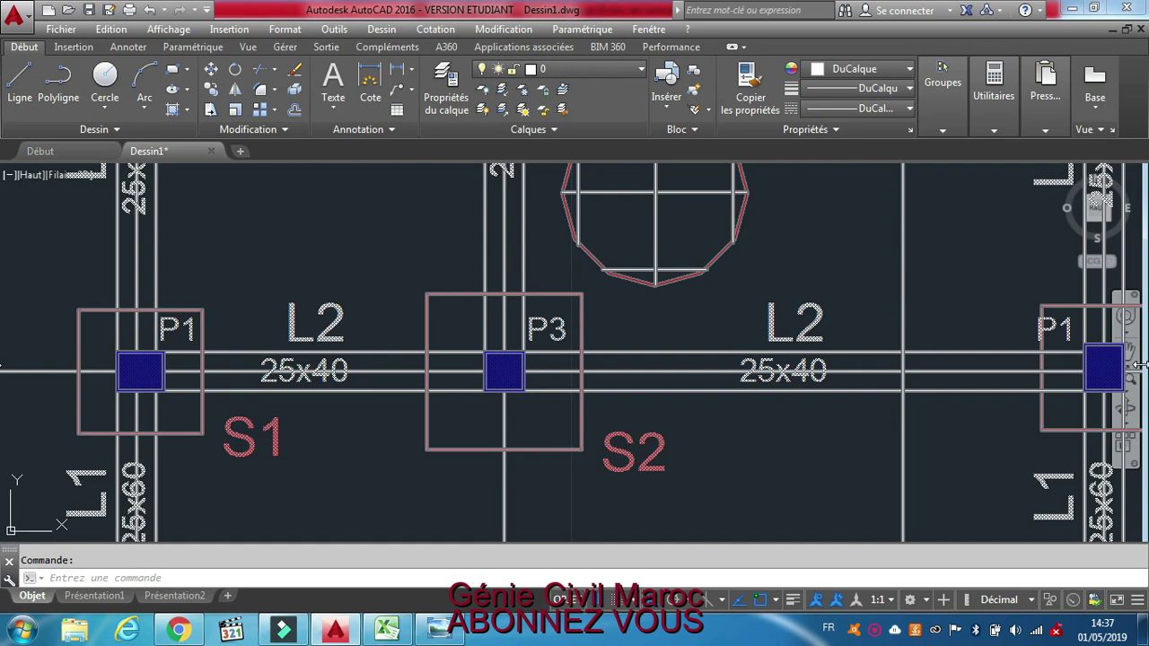
Switch back to Excel and complete the axis B FIL 12 row with length 7,5 in F41 and bar count 3 in G41.
click(401, 627)
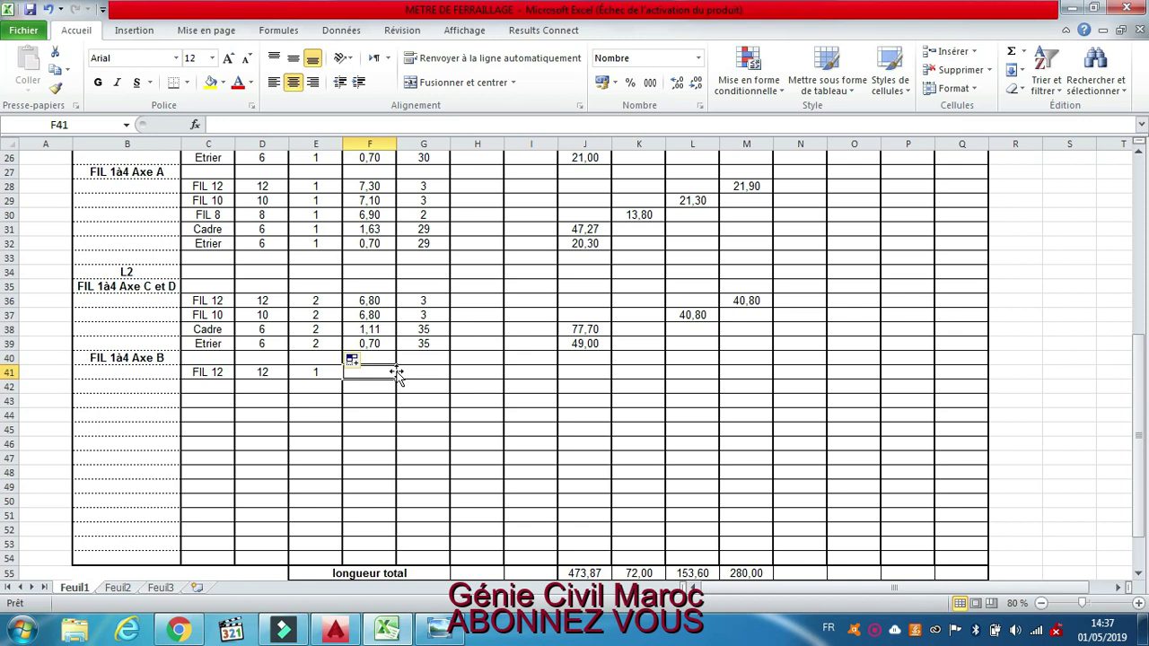
text(7,5)
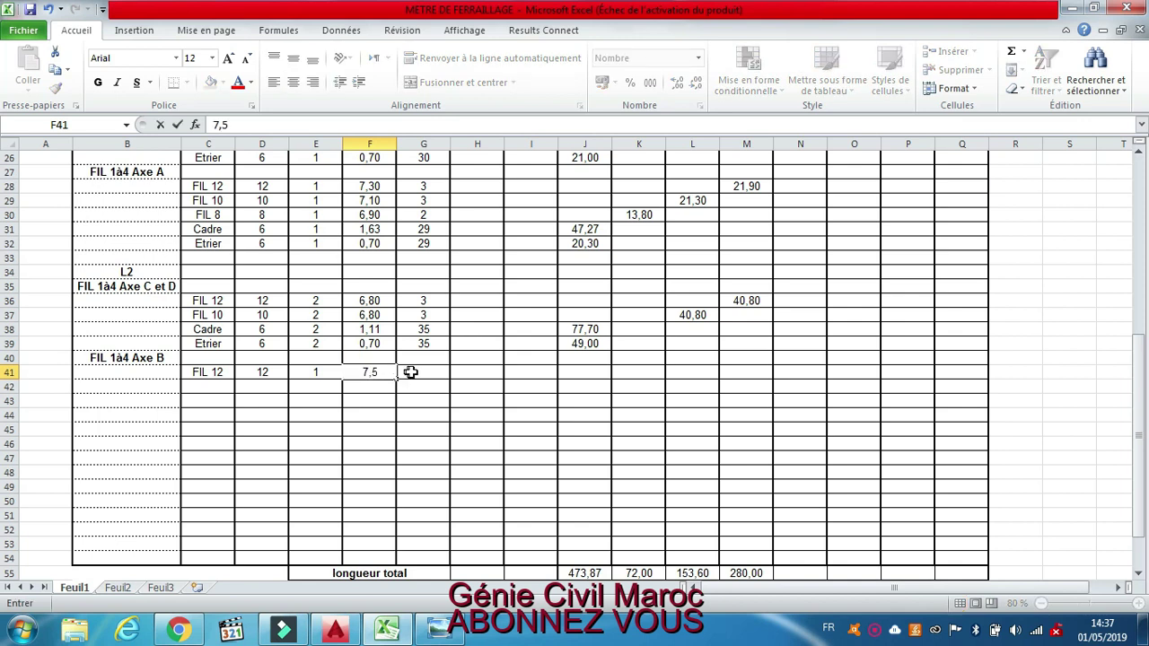
click(421, 372)
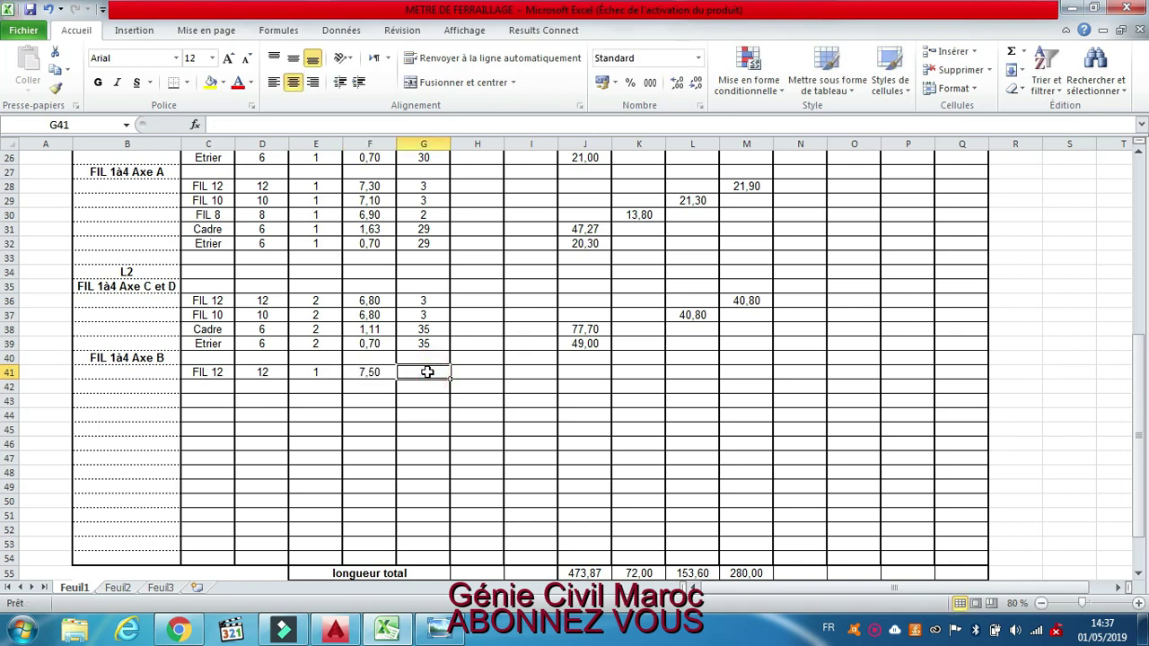
text(3)
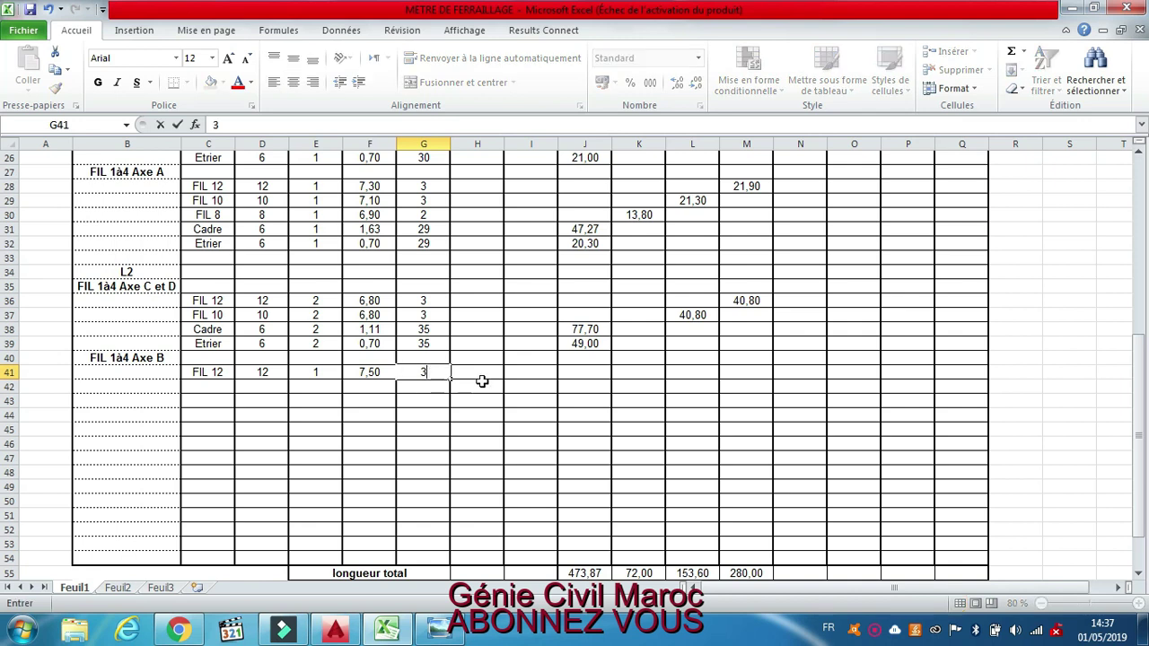
click(493, 368)
click(751, 371)
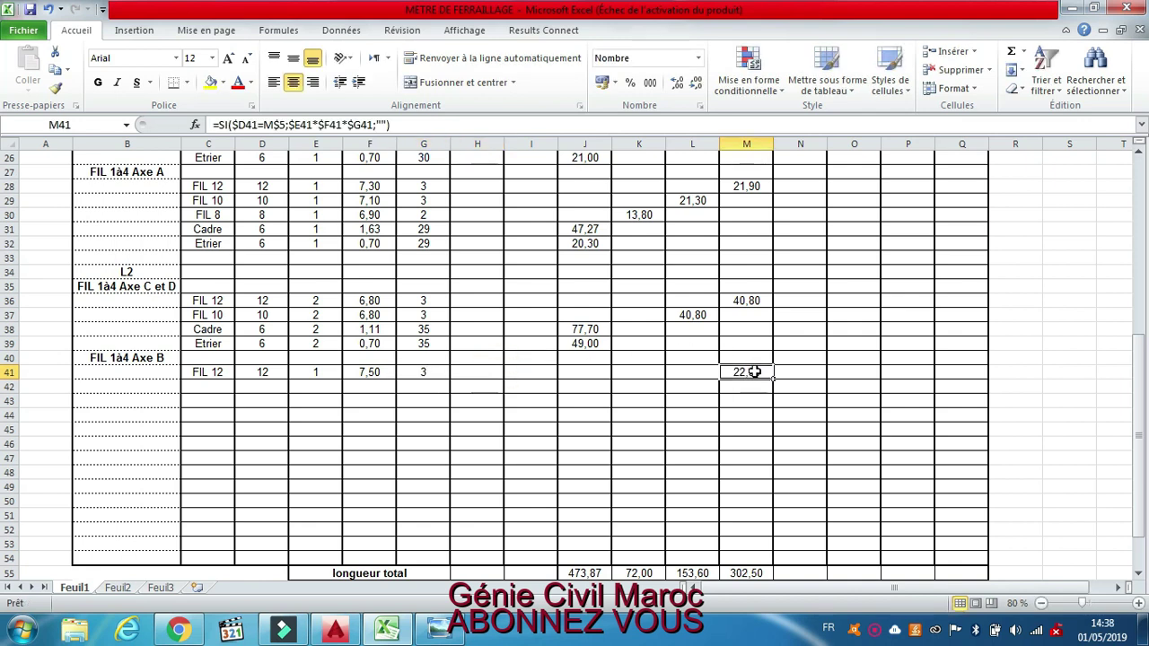
Enter the second axis B bar in row 42 as FIL 10 with diameter 10 and a count of 1 in E42.
click(210, 390)
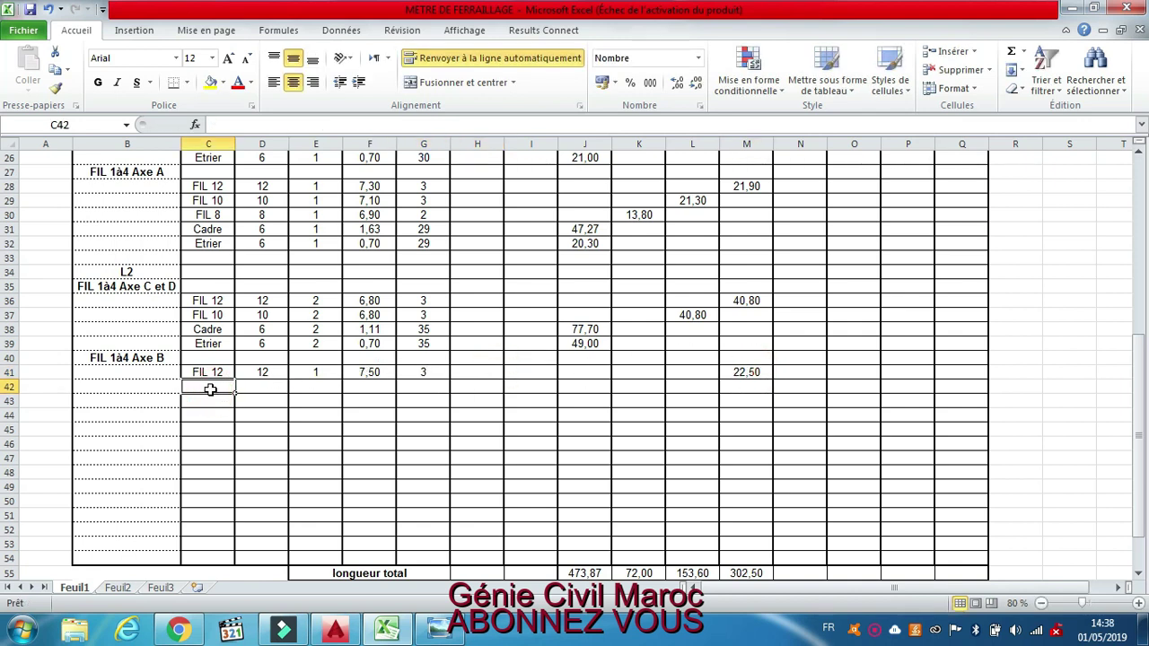
text(FIL 10)
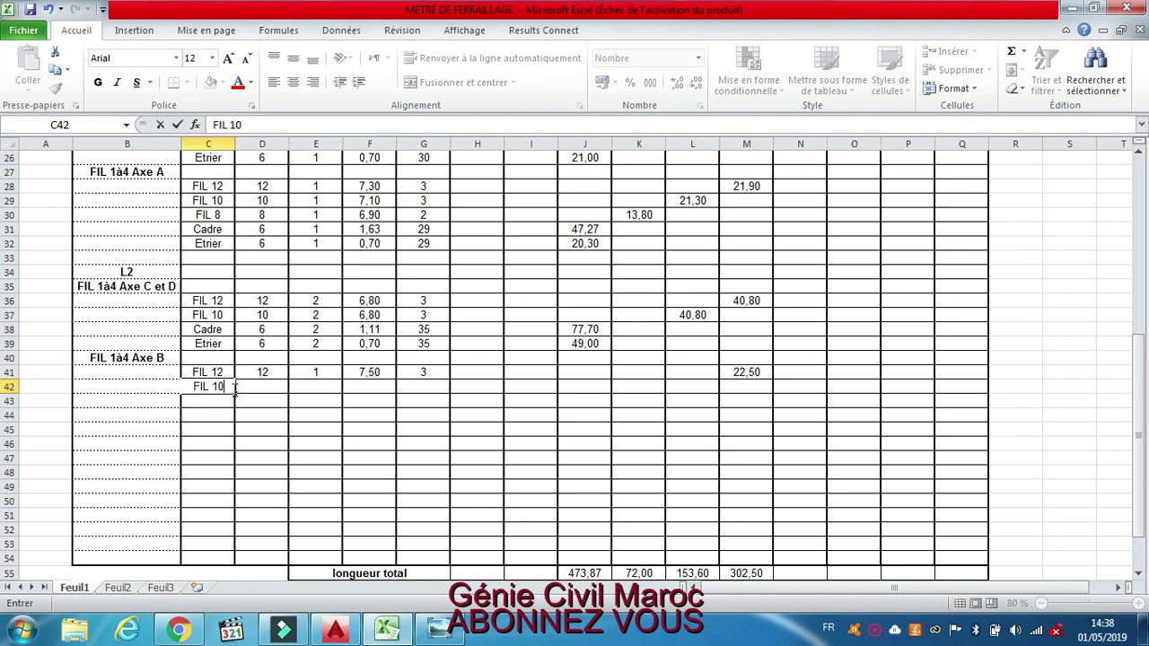
click(250, 385)
text(10)
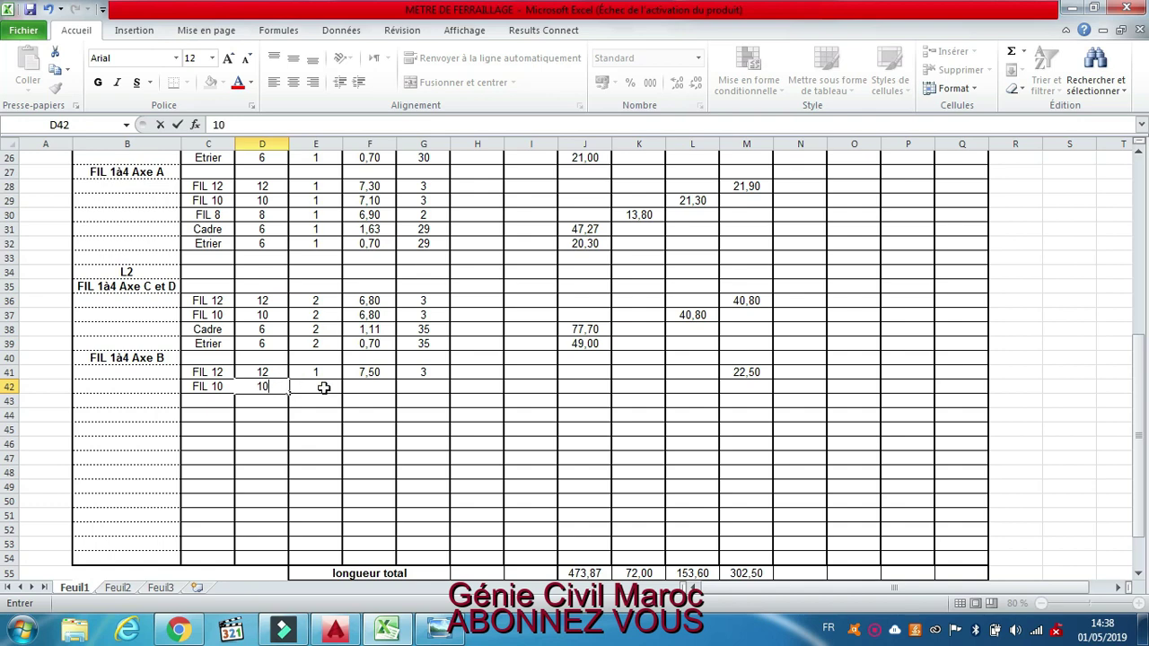
click(323, 387)
text(1)
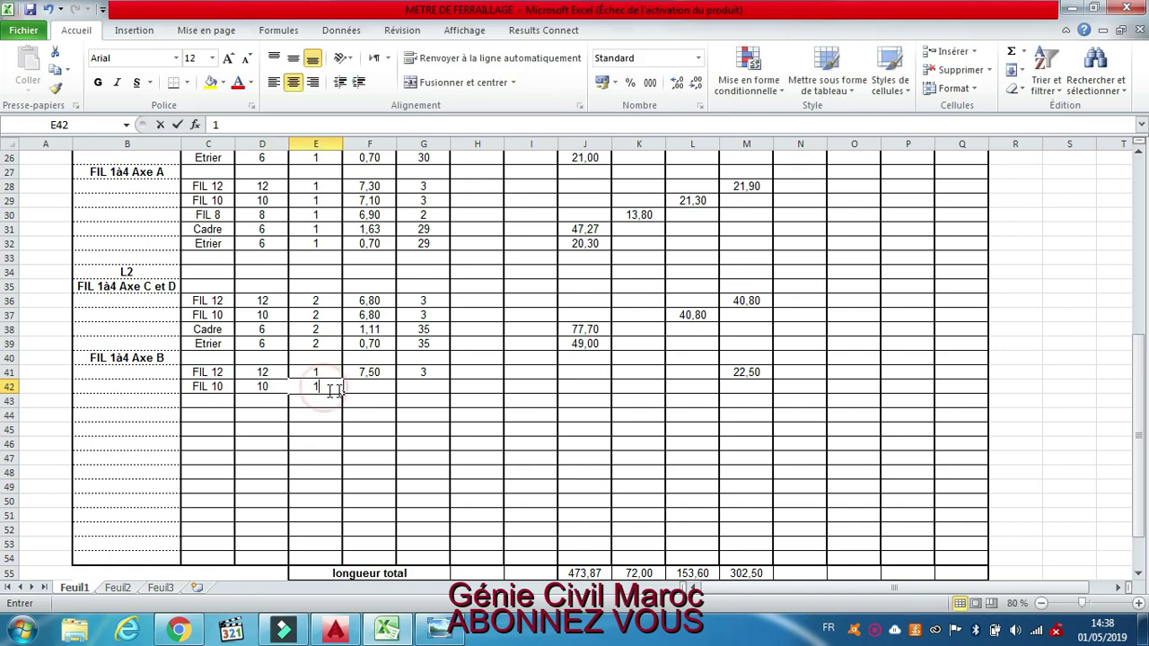
click(370, 385)
Switch to AutoCAD and recheck the axis B L2 beam spans on both sides of column P3.
click(399, 630)
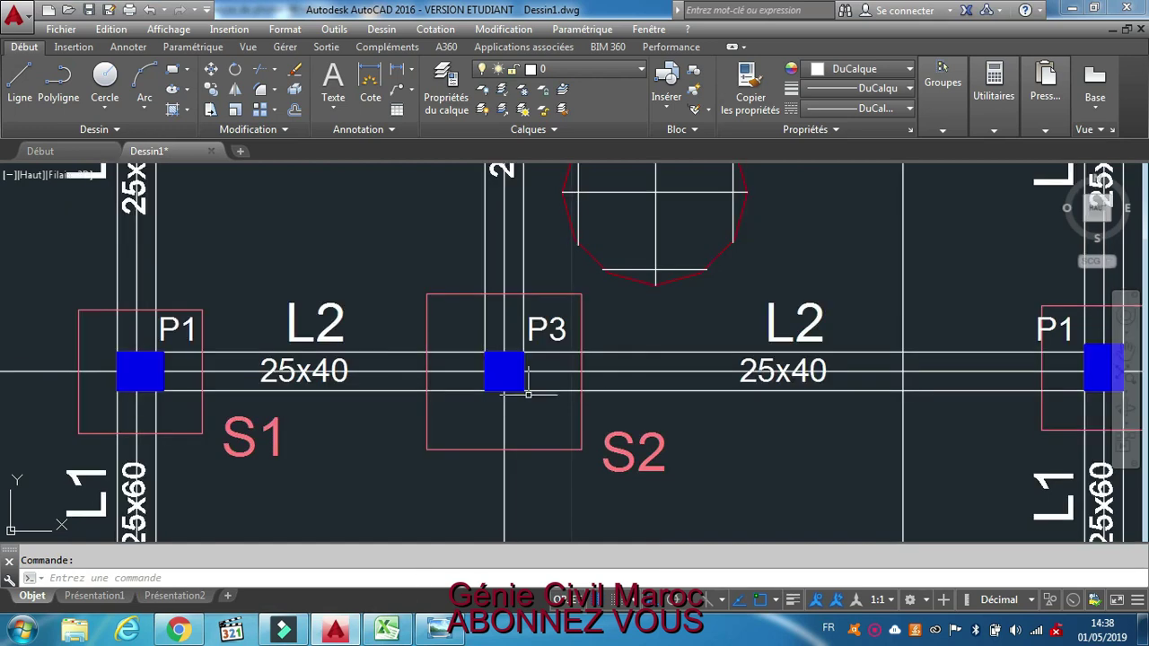
scroll(473, 383, down, 4)
scroll(497, 381, up, 4)
mouse_move(497, 381)
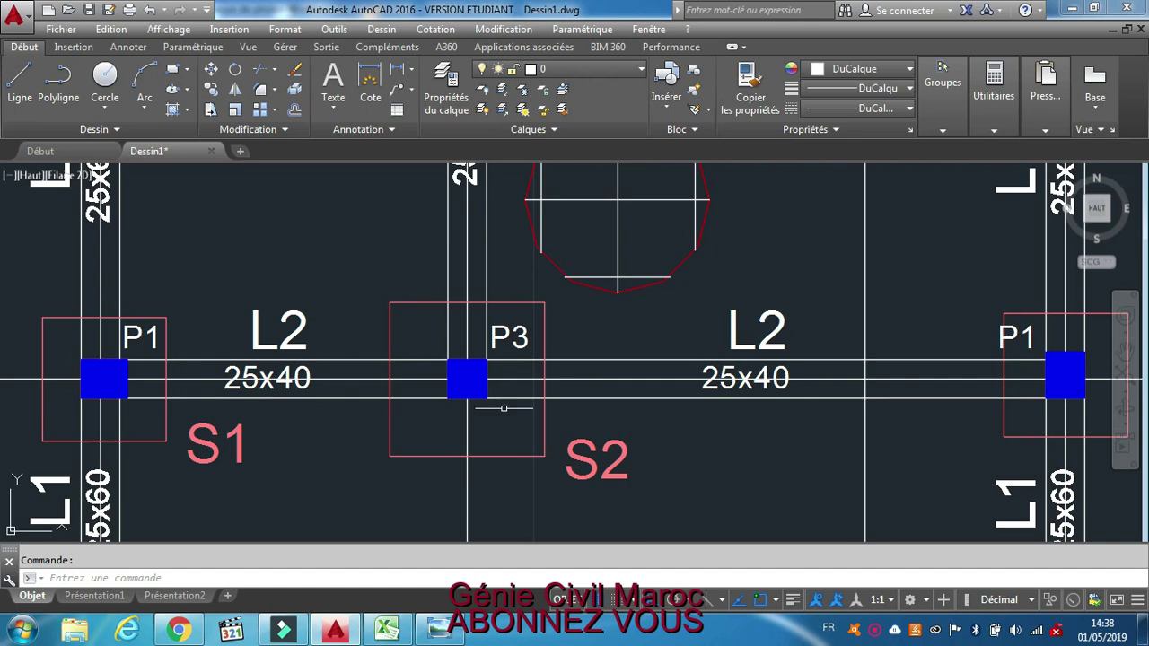
Switch back to Excel and complete the axis B FIL 10 row with length 7,3 in F42 and bar count 3 in G42.
click(387, 630)
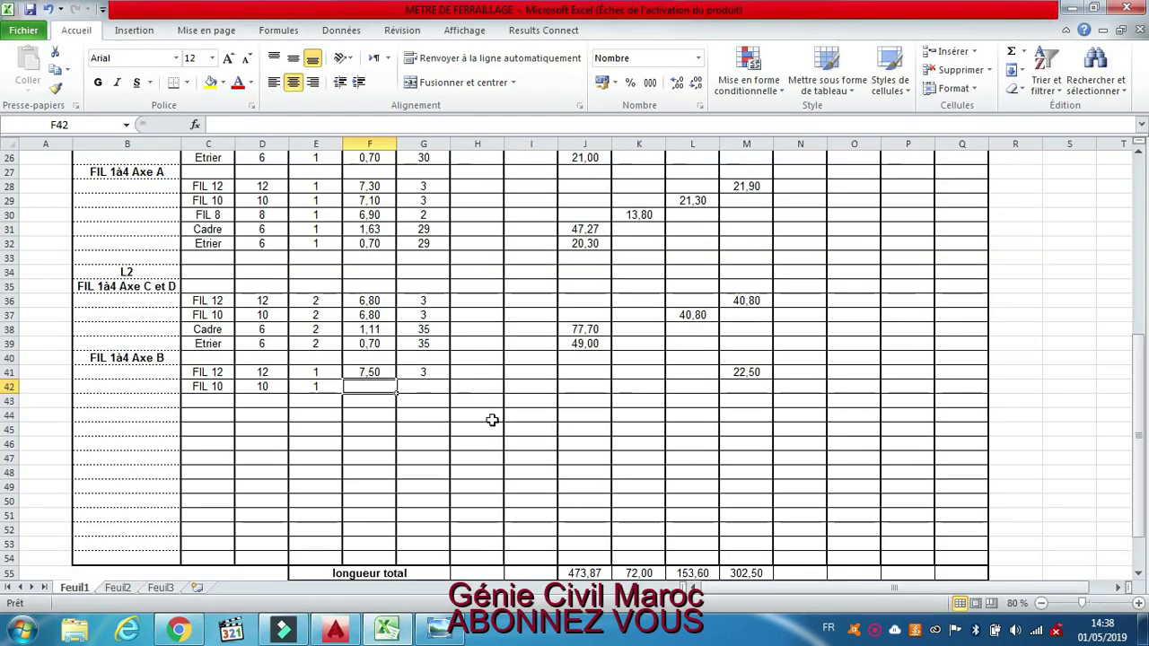
text(7)
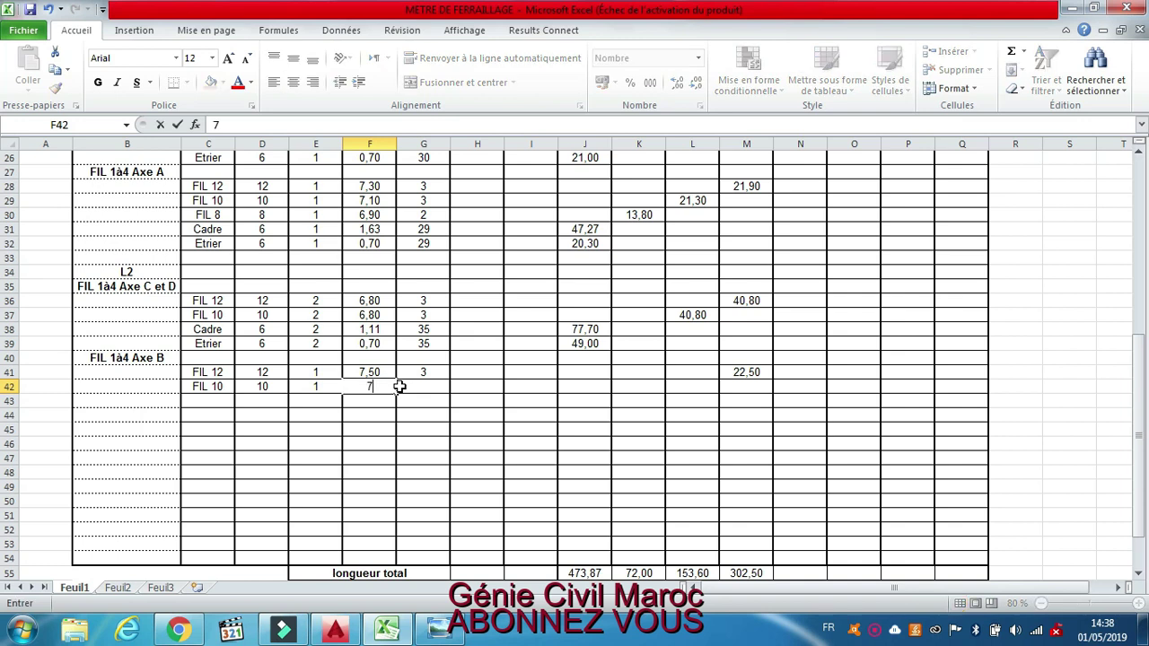
text(,3)
key(Tab)
text(3)
key(Tab)
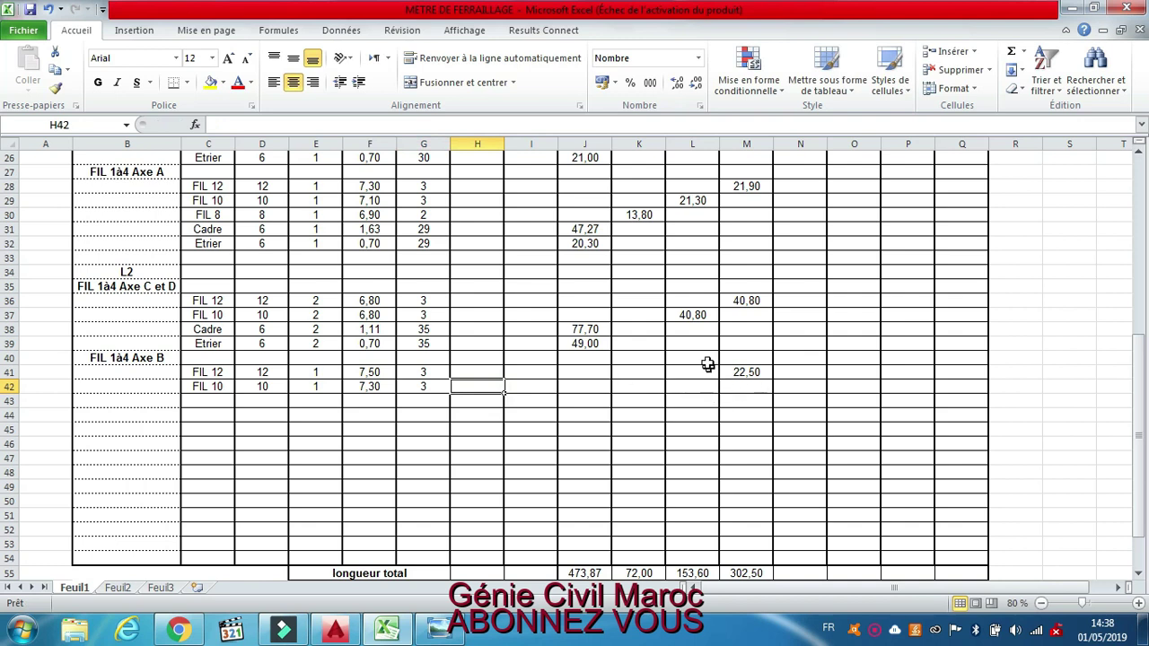
Copy the total-length formula from L37 down the diameter 10 column to L52.
click(700, 314)
click(723, 325)
click(715, 316)
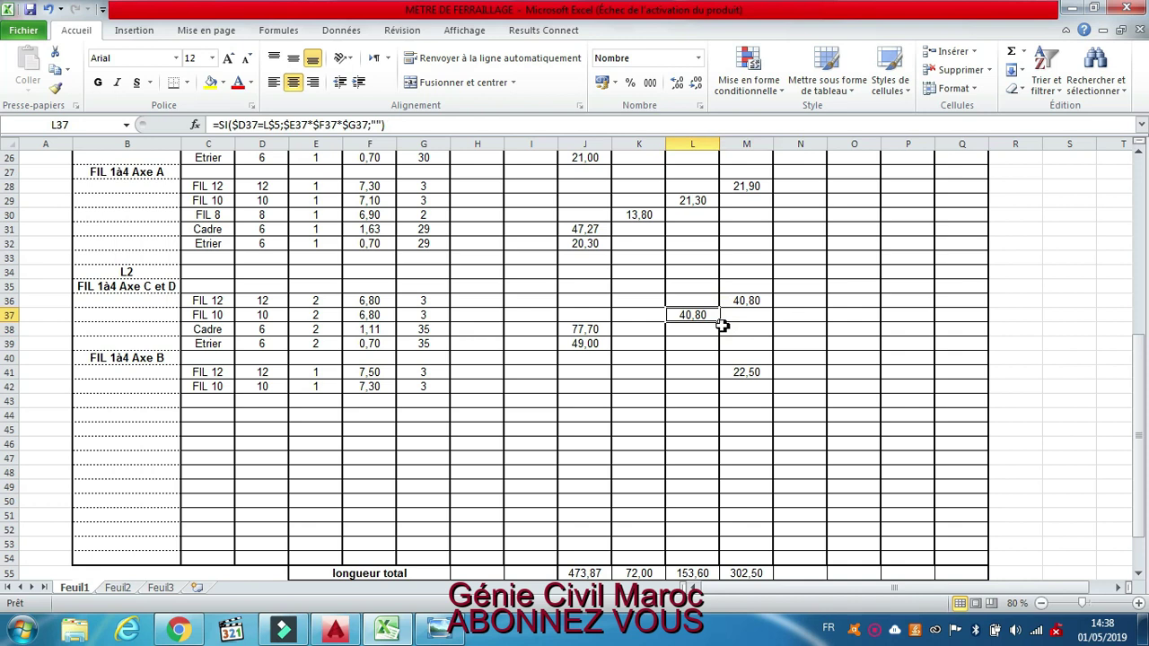
drag(720, 322, 707, 535)
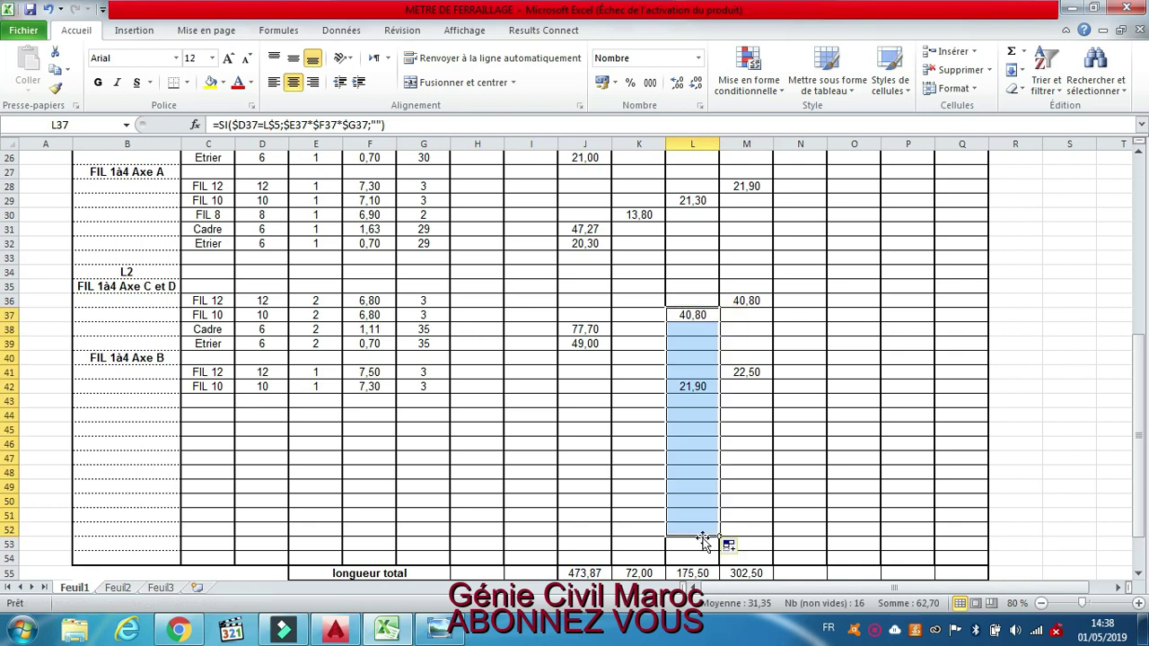
click(684, 385)
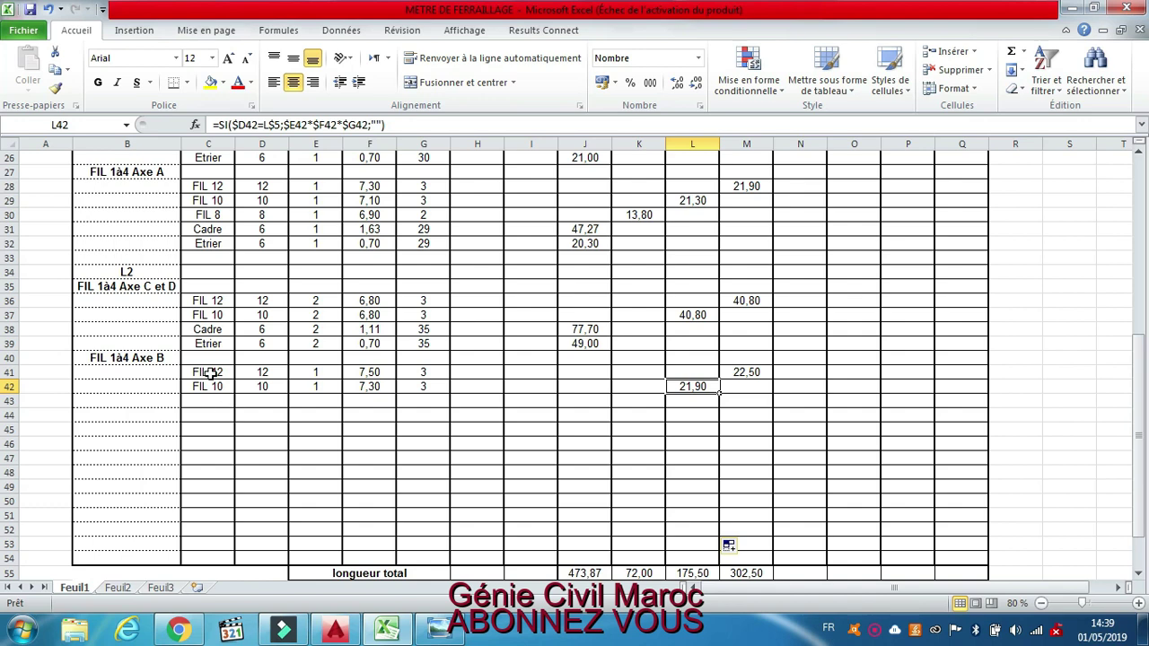
Copy the axis C and D Cadre and Etrier entries in C38:F39 to the axis B block starting at C43, dismissing the Windows colour scheme dialog.
drag(210, 329, 366, 346)
click(775, 134)
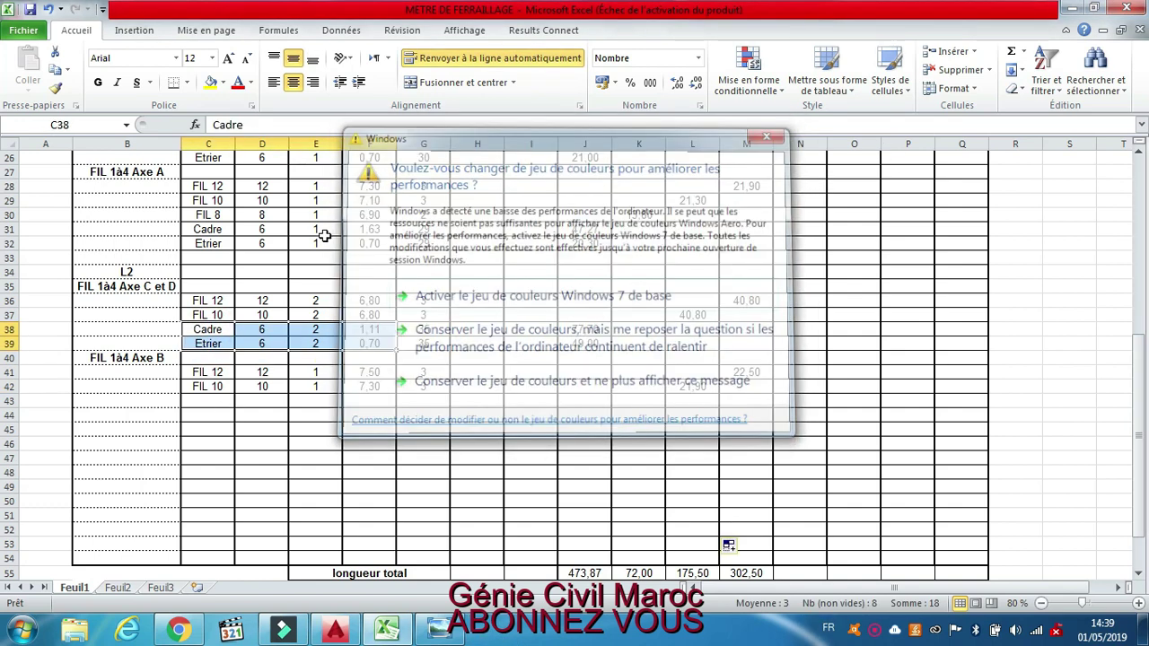
key(ctrl+c)
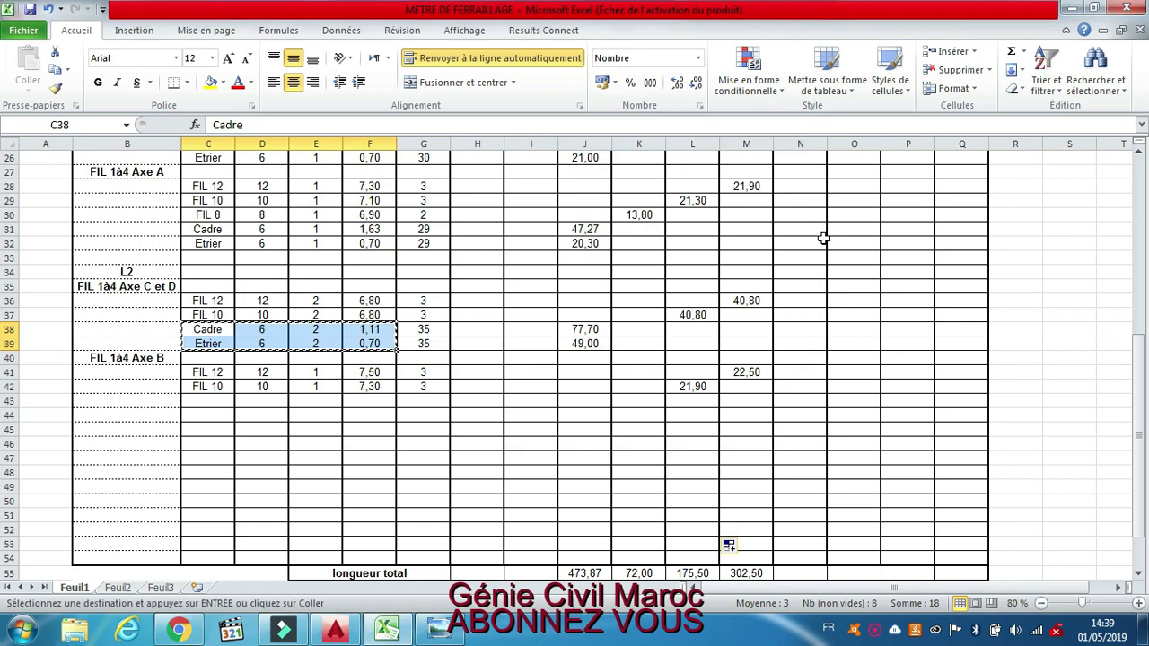
click(213, 402)
key(ctrl+v)
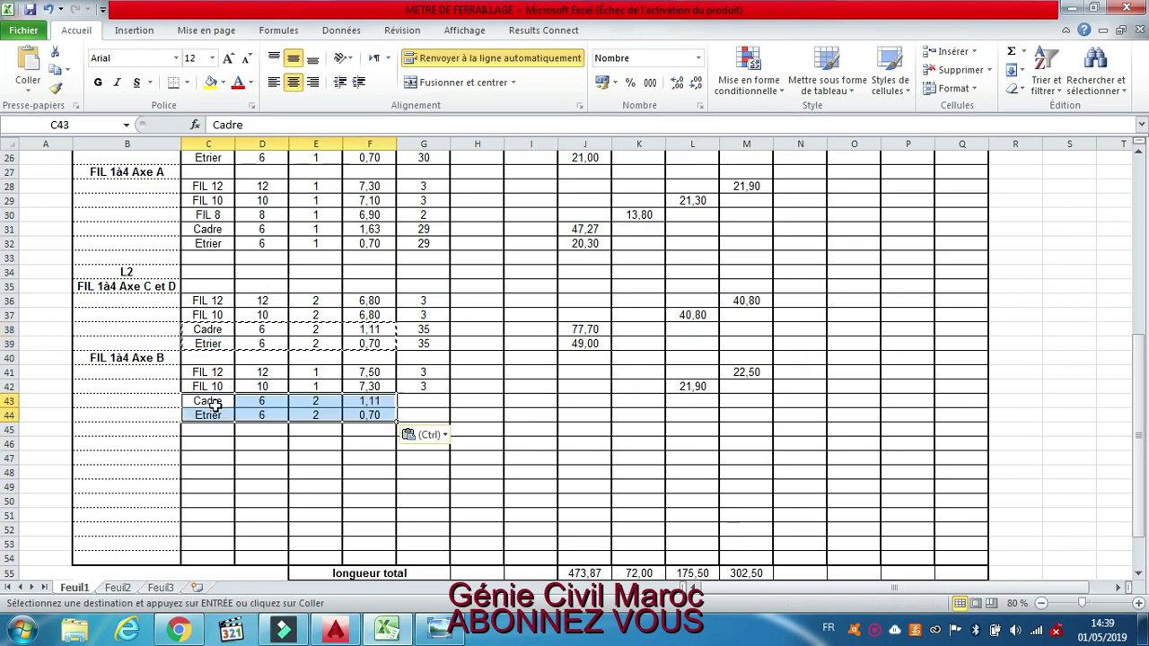
Copy the value 1 from E42 down to the axis B Cadre and Etrier rows in E43:E44.
click(316, 375)
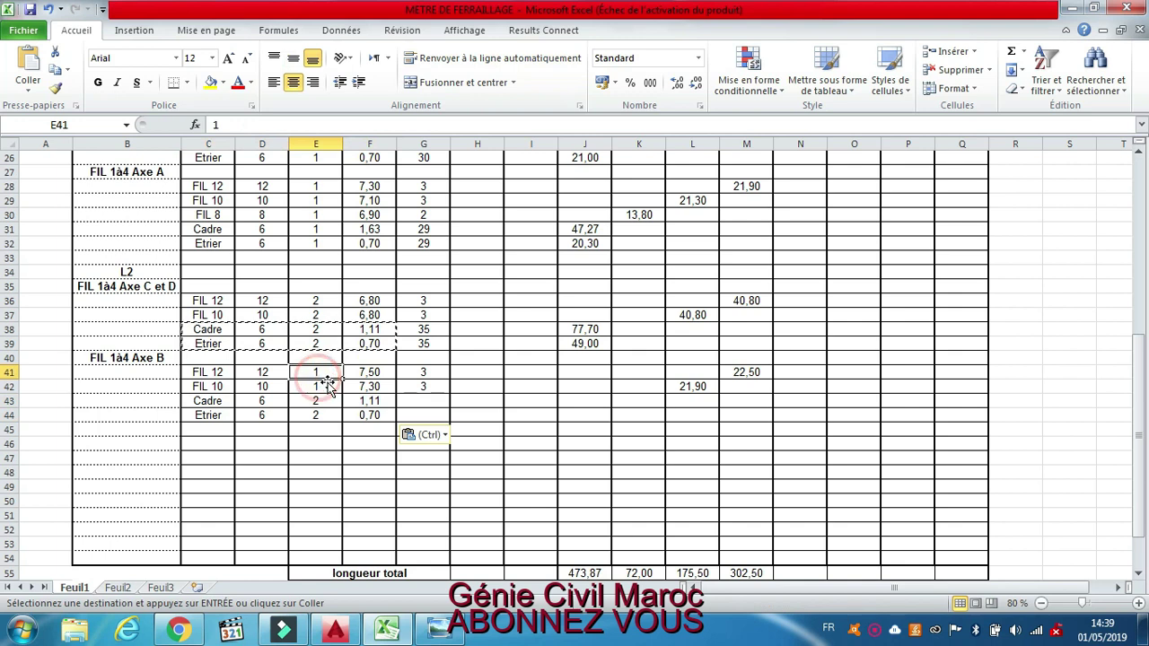
click(333, 385)
key(Escape)
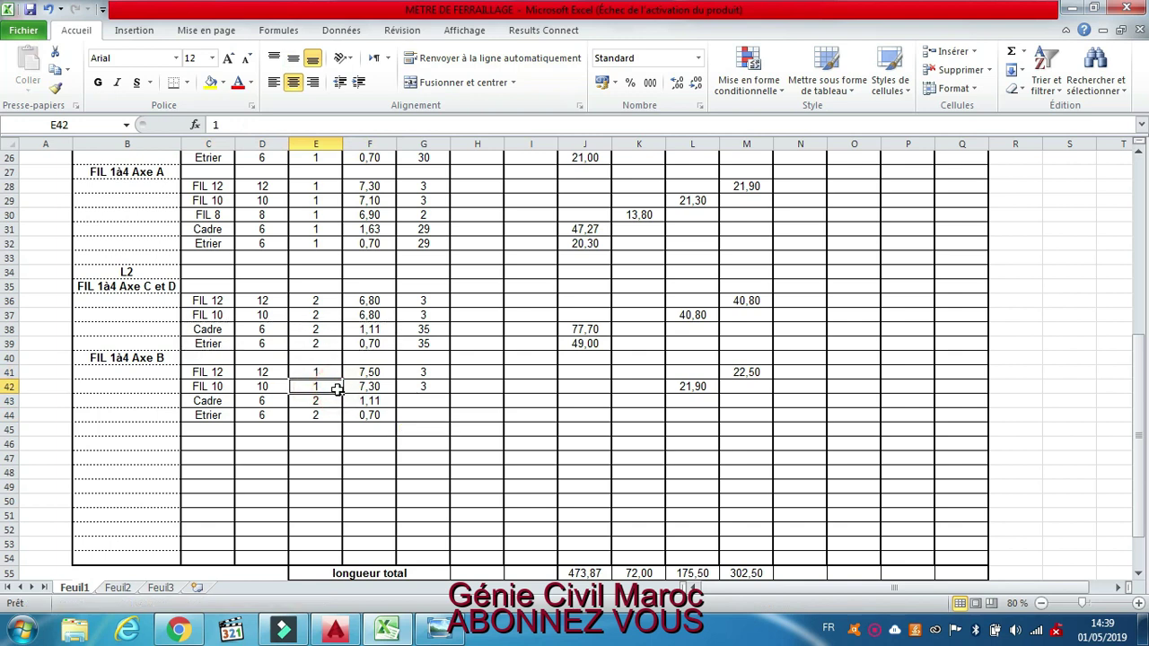
drag(341, 392, 348, 424)
click(318, 416)
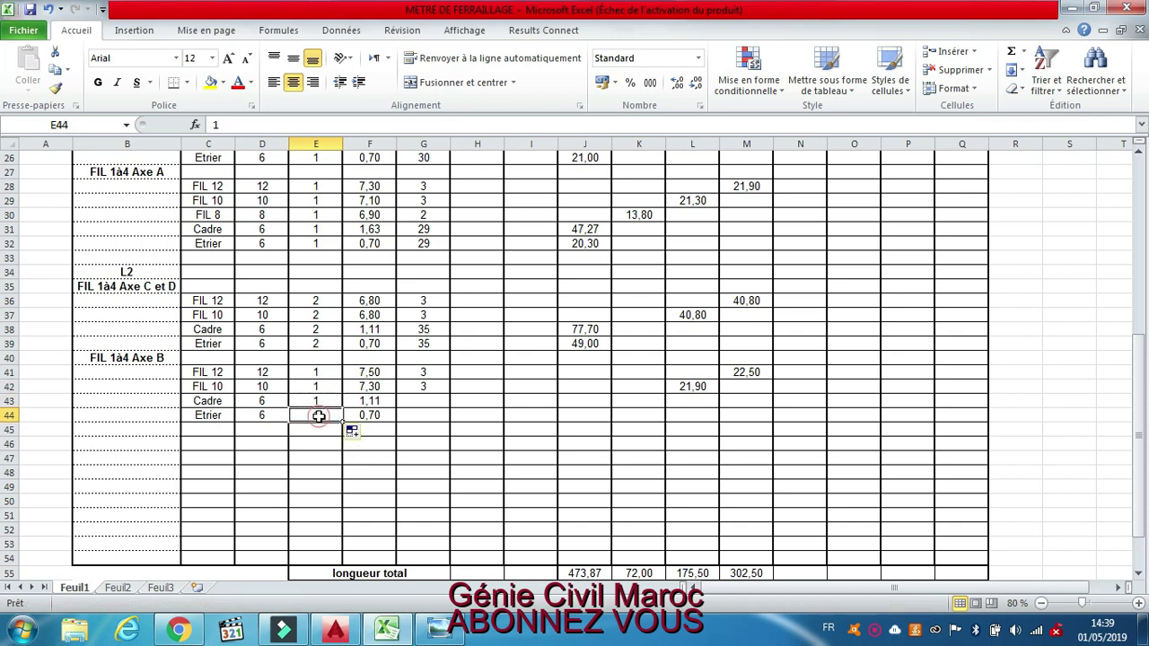
Check the Etrier diameter in D44 and the Cadre and Etrier cutting lengths in F43:F44.
click(270, 414)
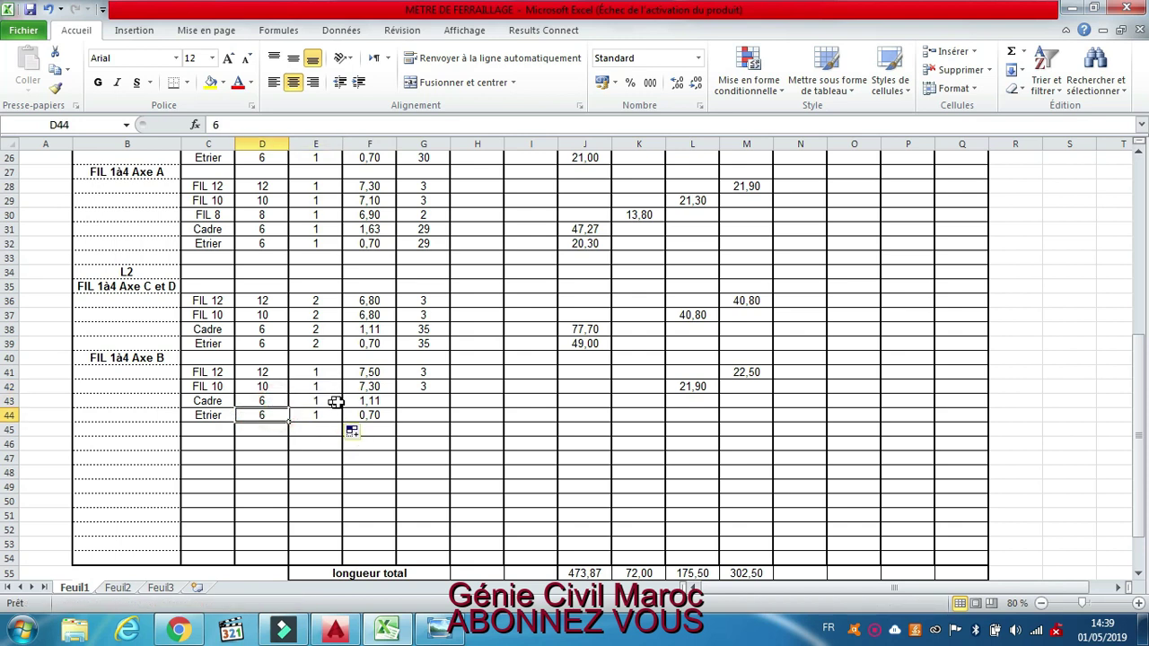
click(377, 402)
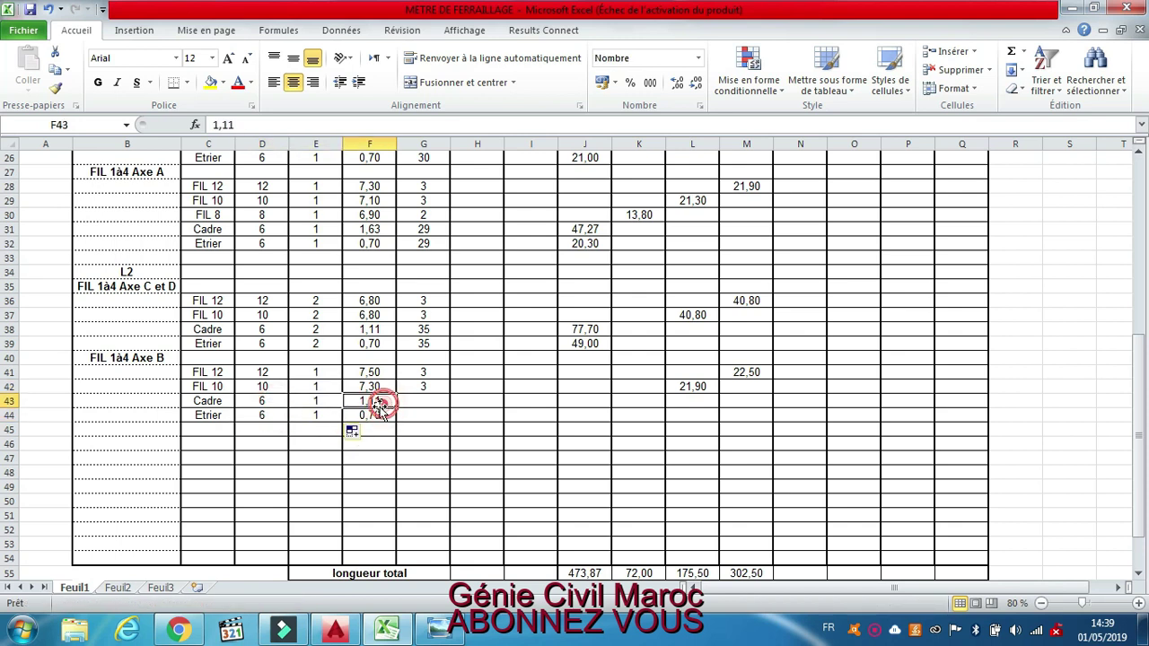
click(379, 416)
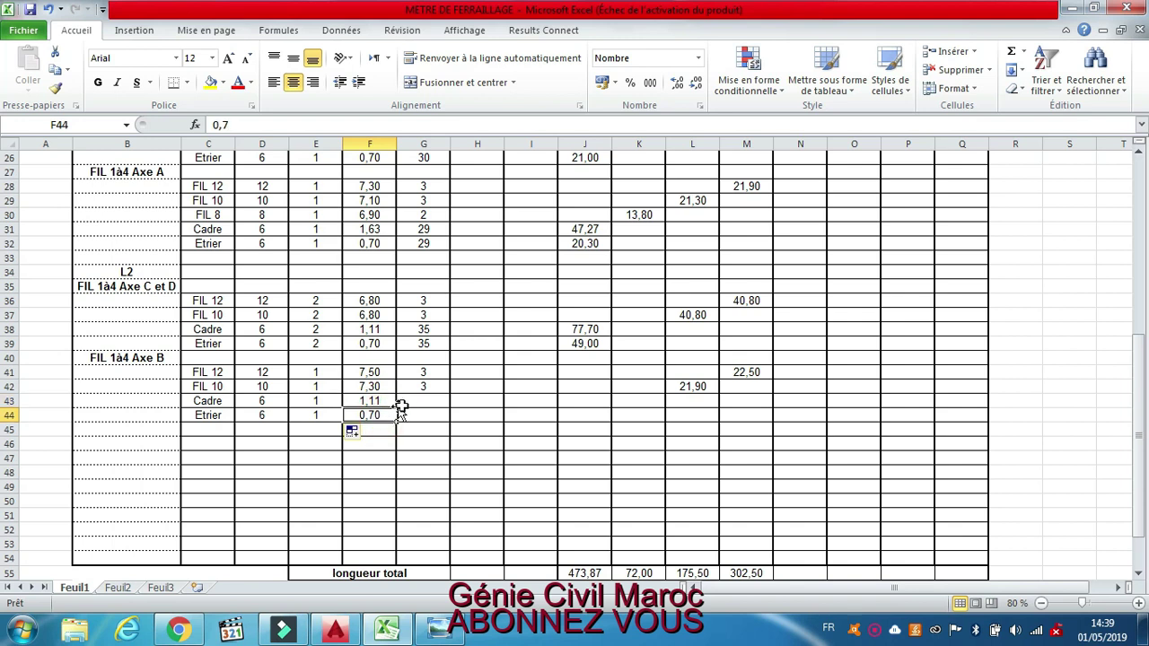
click(370, 402)
click(371, 413)
click(372, 400)
click(375, 416)
click(374, 403)
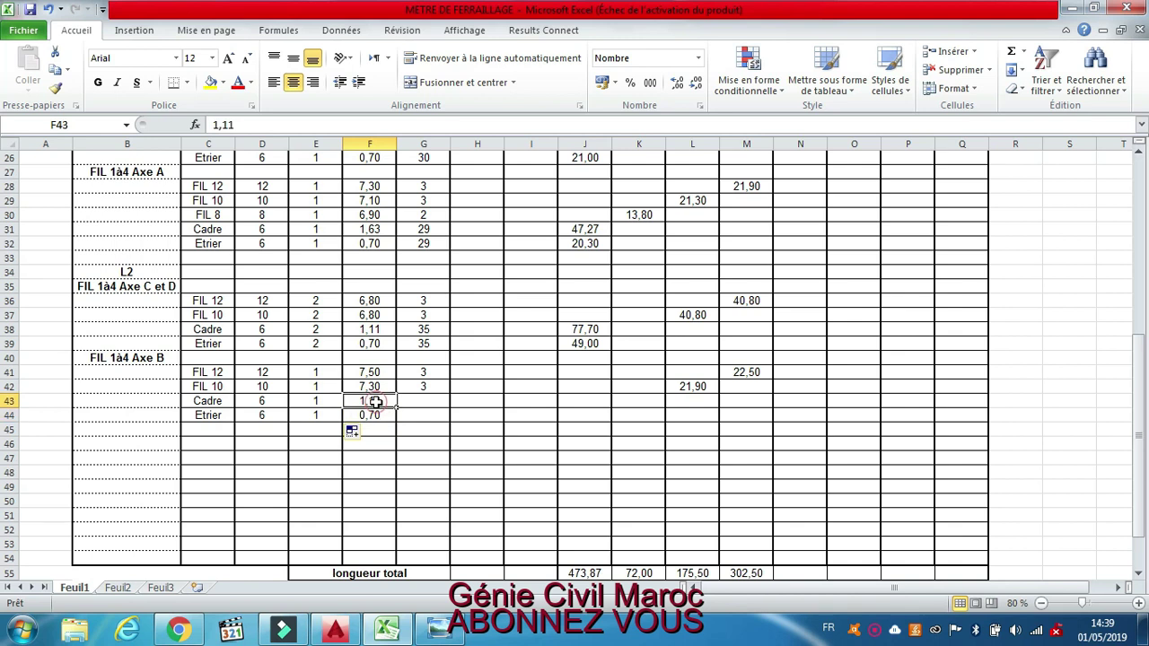
Switch to AutoCAD and dimension the clear span of the axis B L2 beam between column P3 and the grid line 4 P1 column.
click(436, 401)
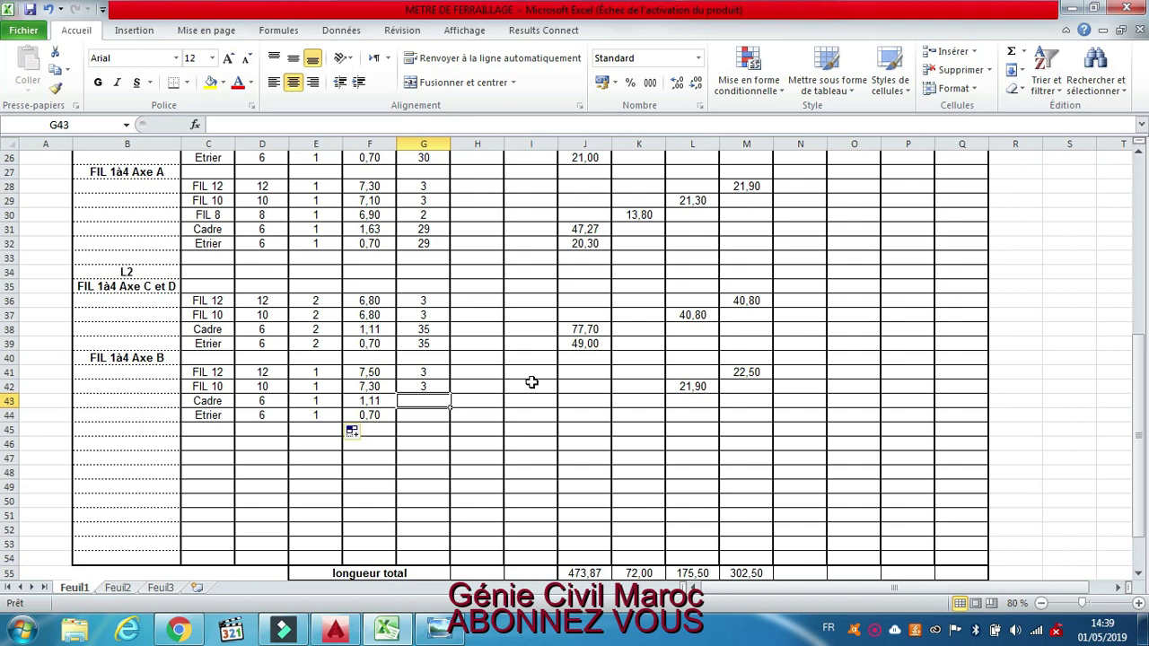
scroll(463, 411, up, 3)
scroll(458, 422, down, 2)
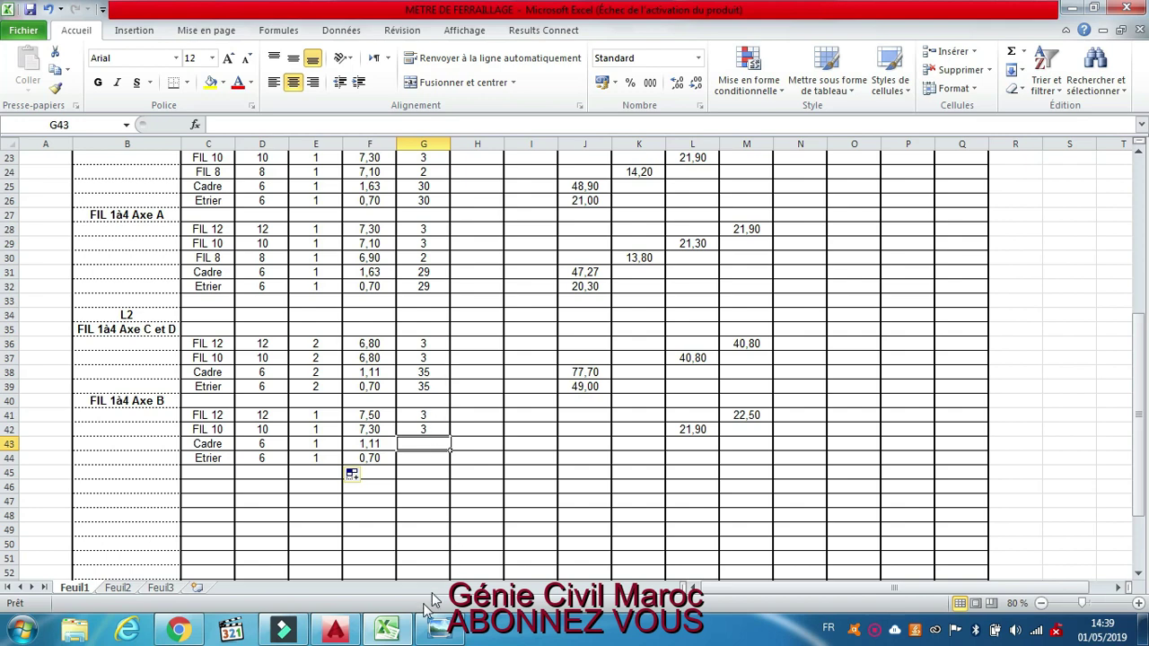
click(338, 631)
scroll(658, 399, down, 5)
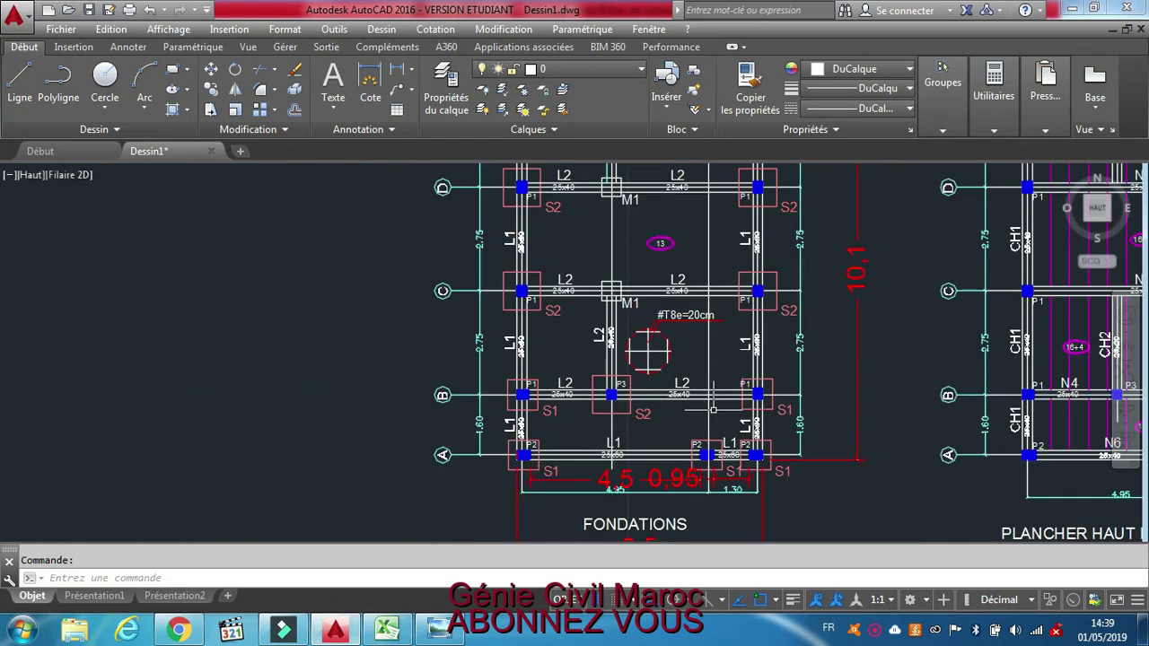
scroll(713, 409, up, 5)
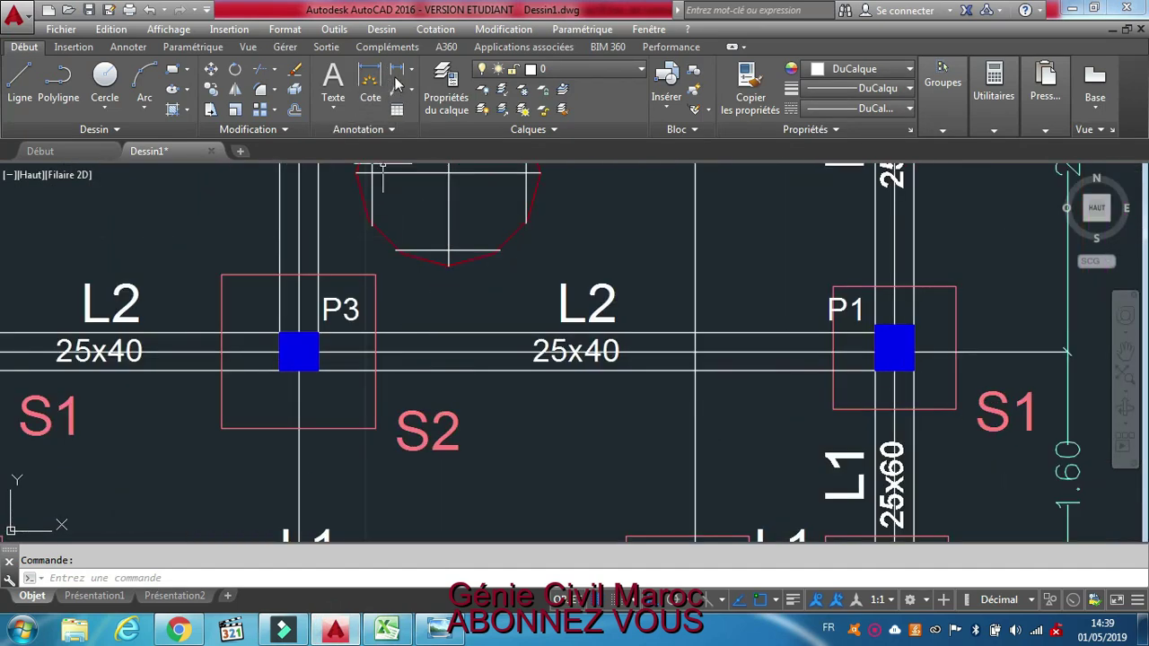
click(372, 100)
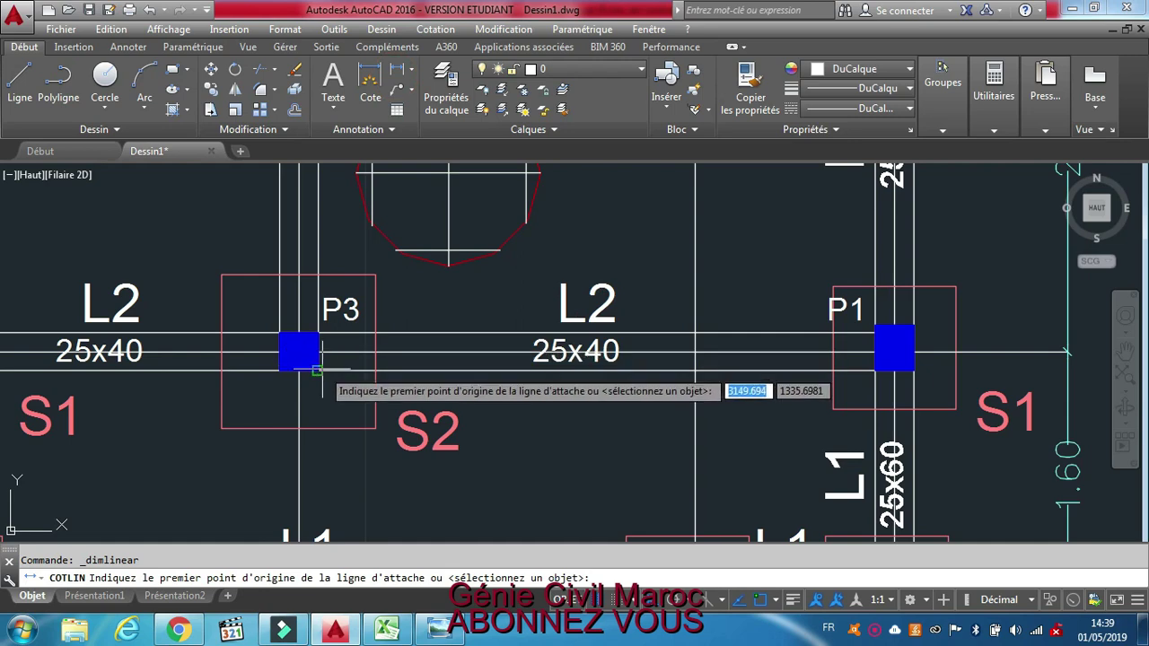
click(318, 368)
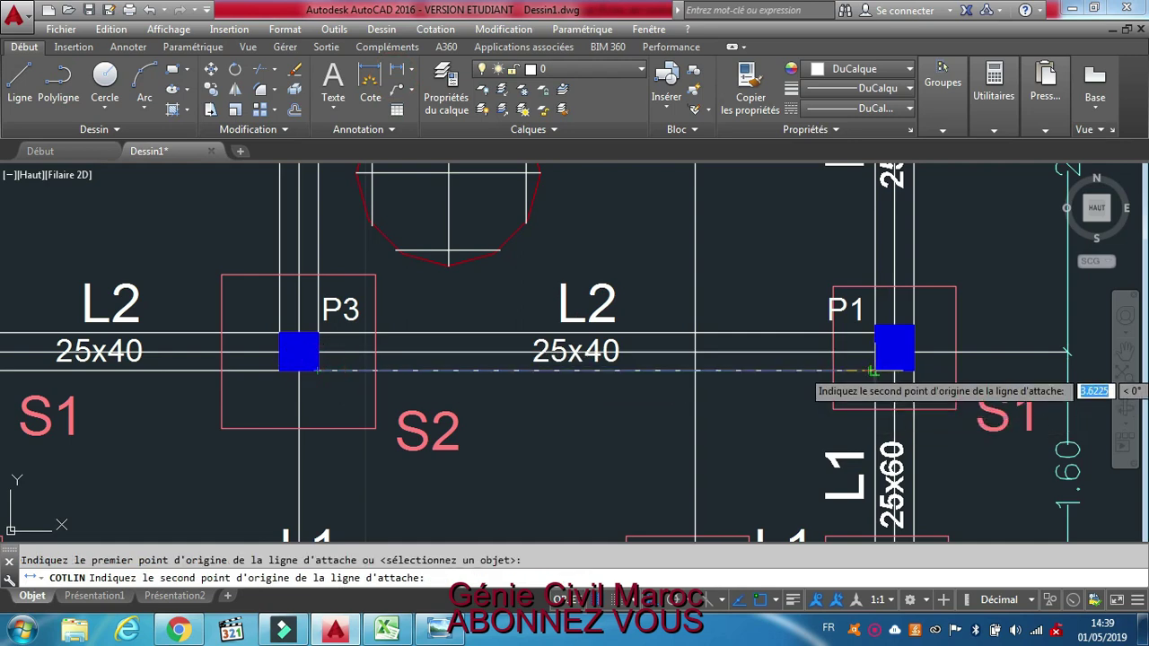
click(874, 370)
click(859, 411)
scroll(798, 433, down, 5)
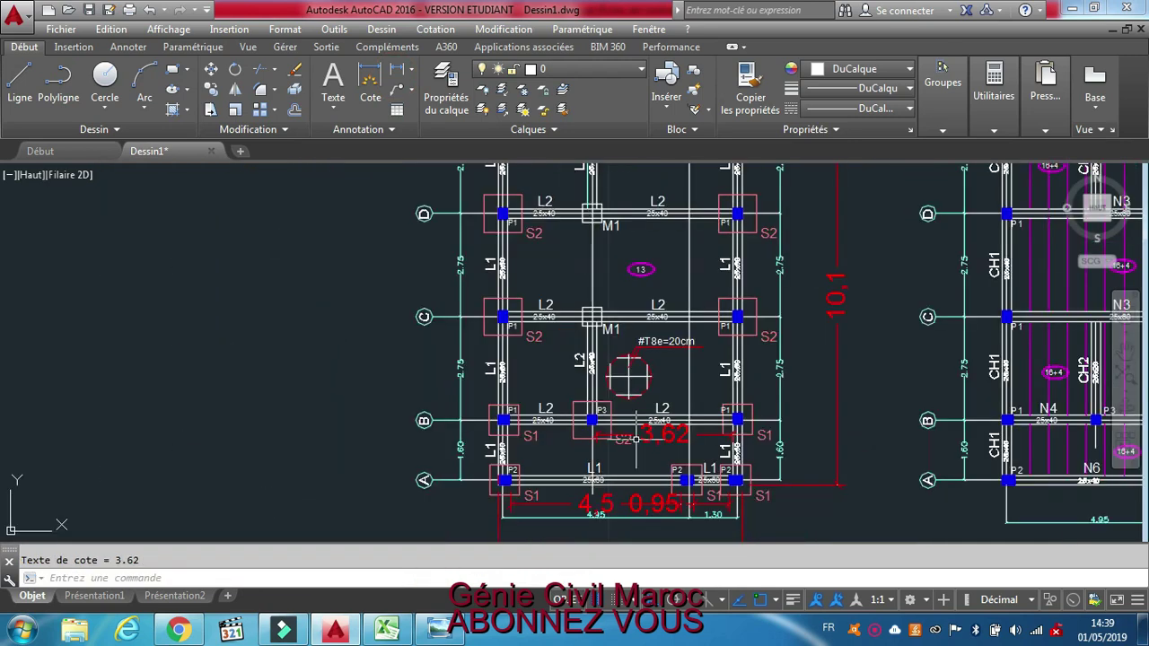
key(Return)
scroll(588, 441, up, 5)
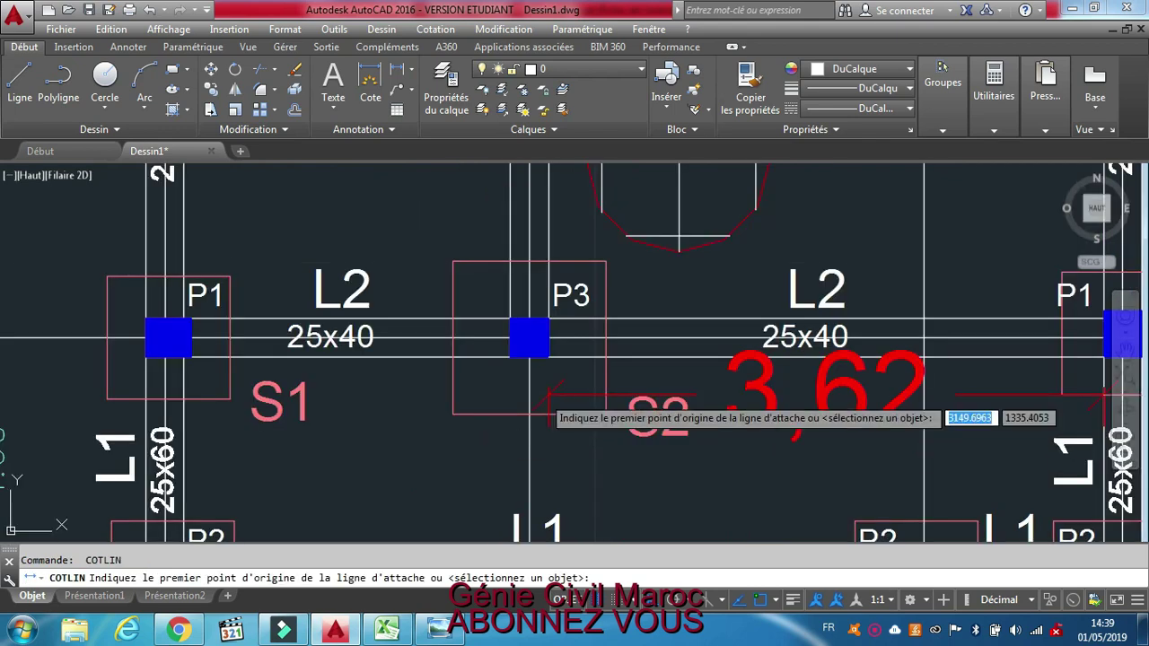
key(Return)
key(Escape)
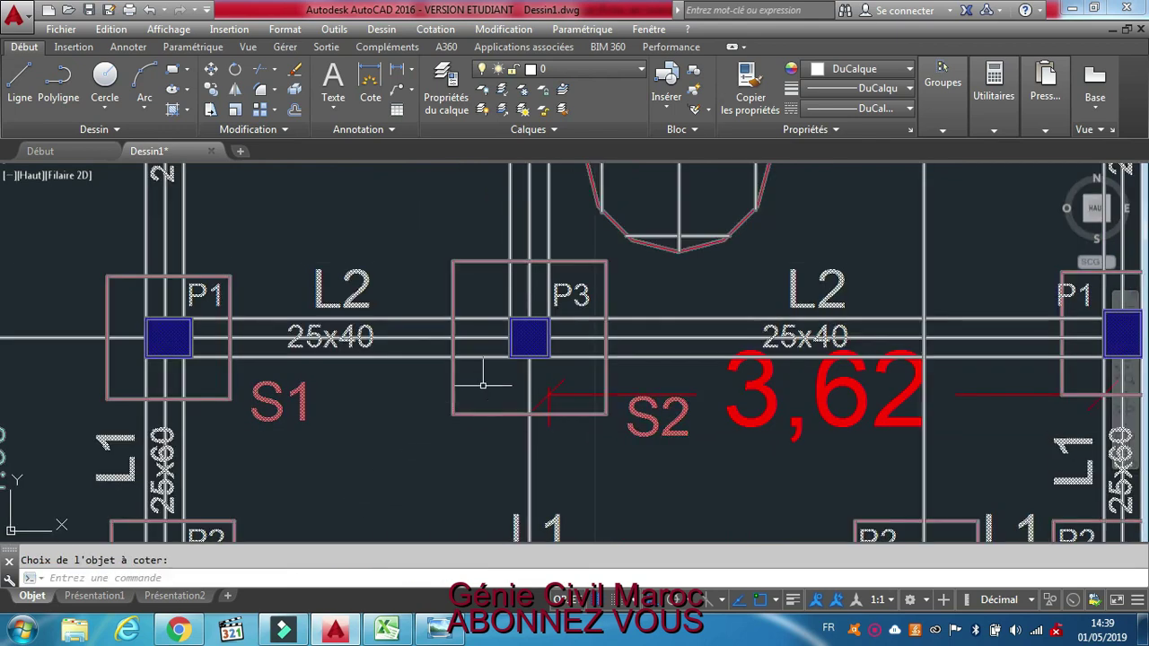
Dimension the clear span of the axis B L2 beam between column P3 and the grid line 1 P1 column.
key(Return)
click(510, 357)
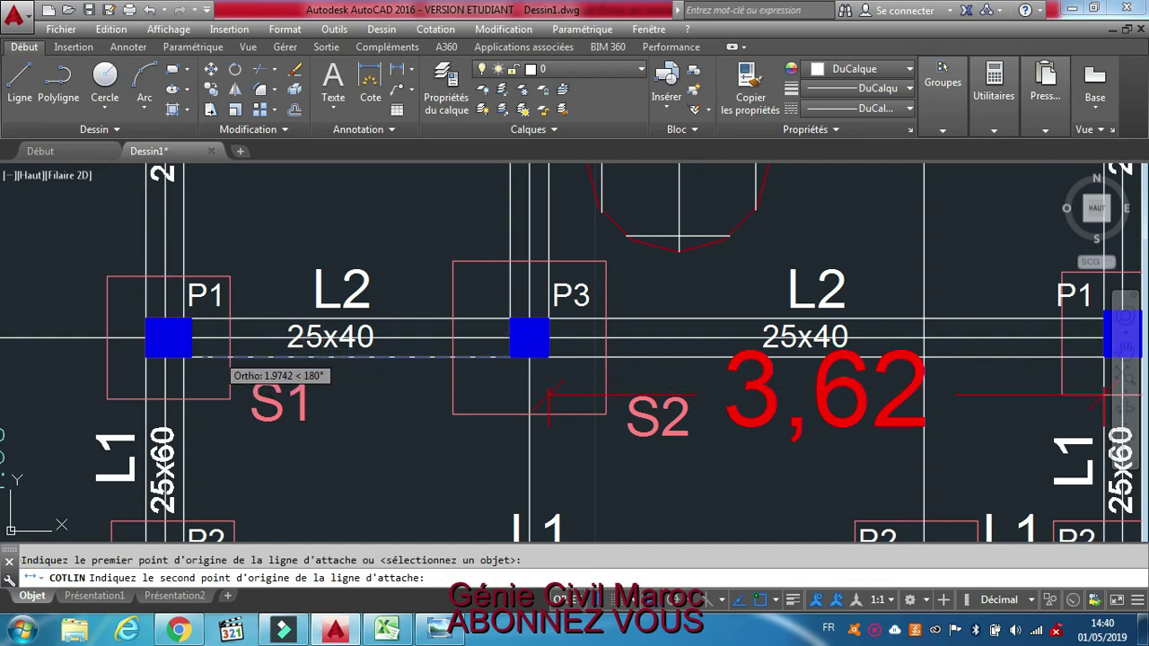
click(190, 357)
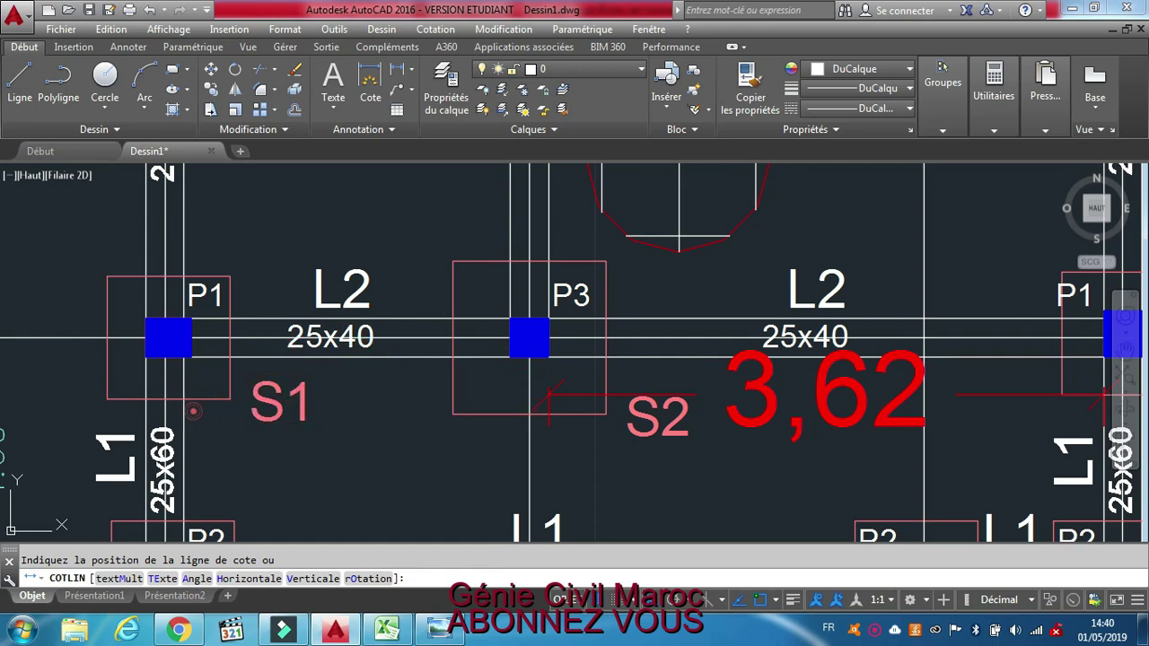
click(190, 404)
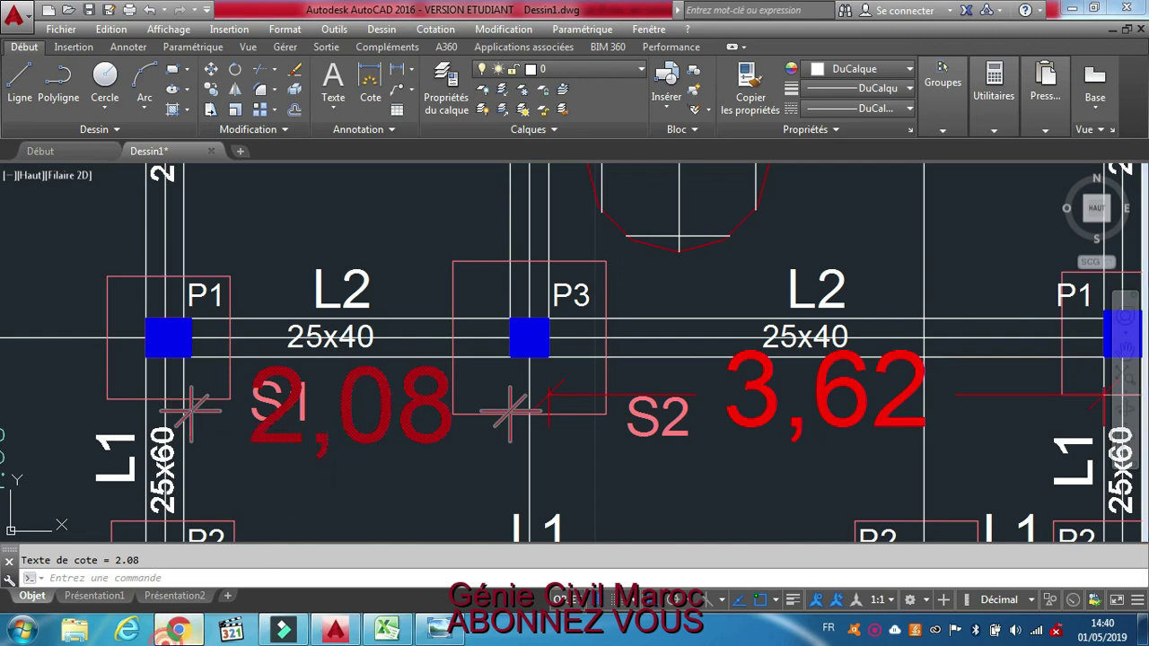
Return to Excel and enter 30 as the piece count for the axis B Cadre and Etrier rows in G43:G44.
click(179, 630)
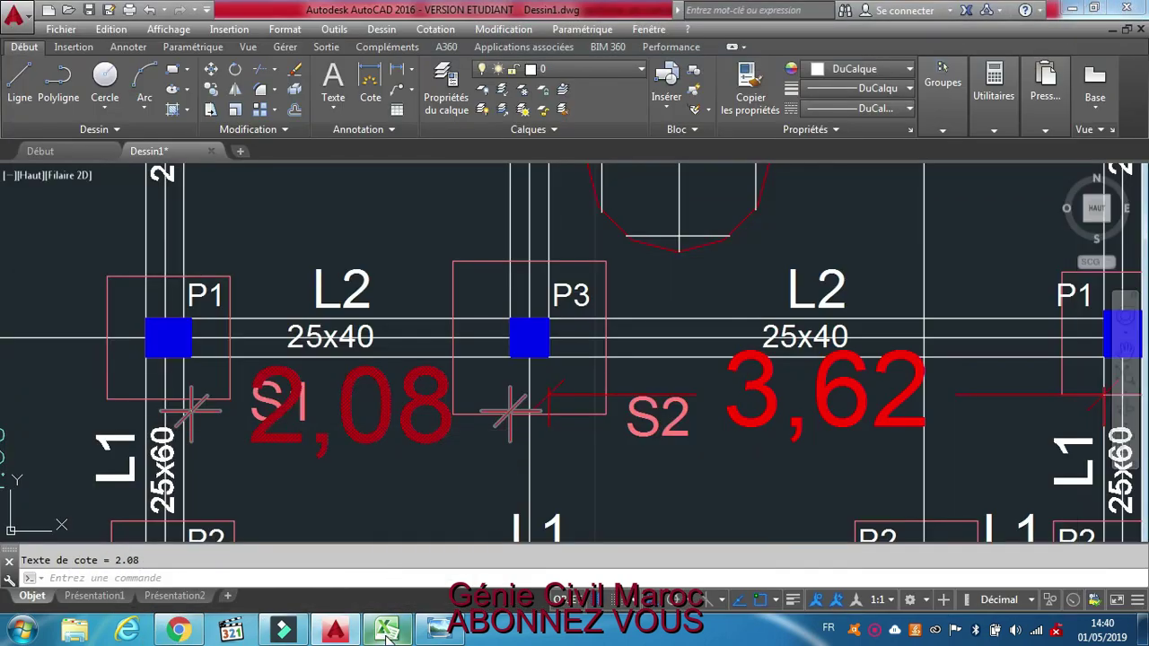
click(386, 630)
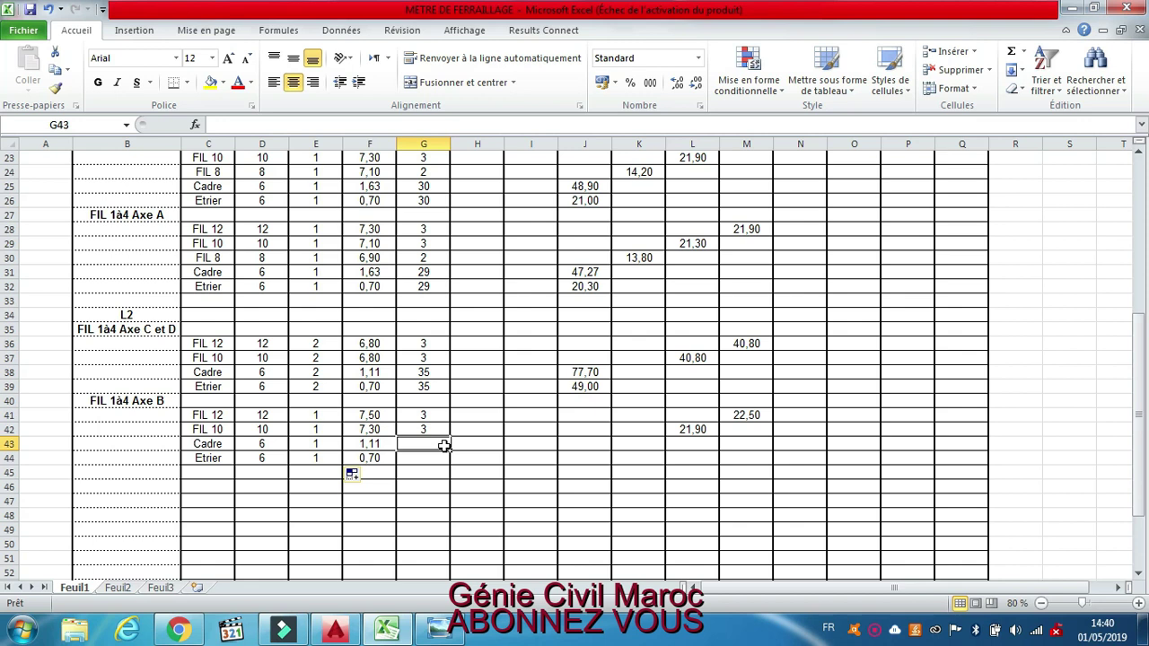
text(30)
key(Return)
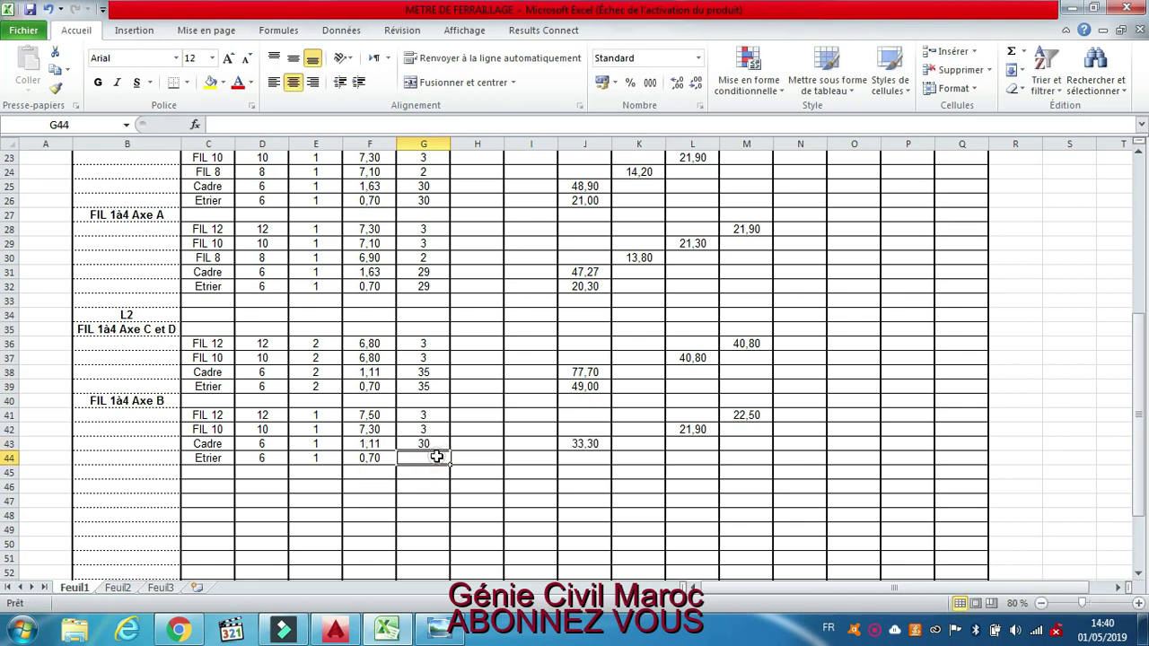
text(30)
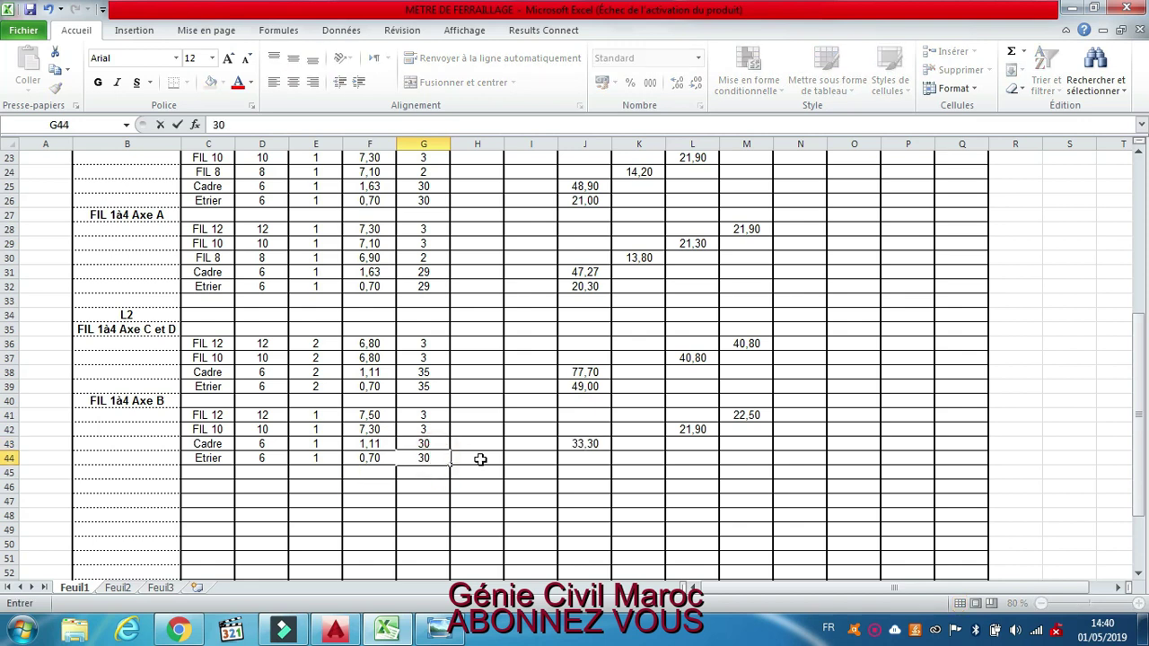
click(480, 459)
scroll(179, 421, down, 2)
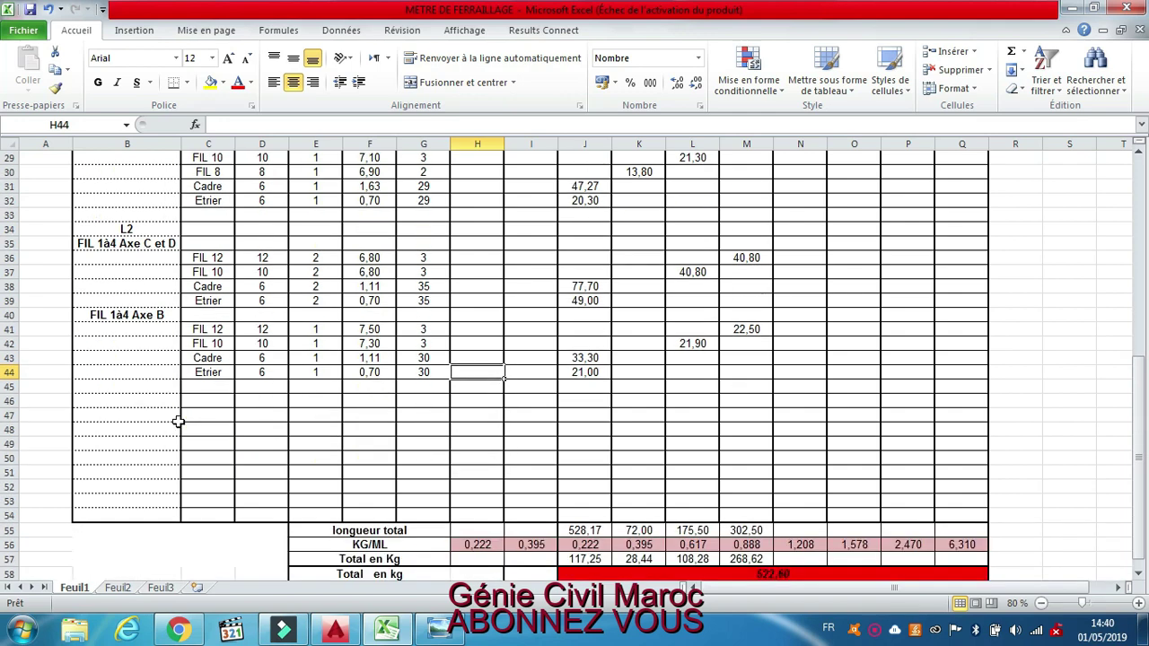
Begin the next L2 beam heading in B45 with FIL.
click(135, 390)
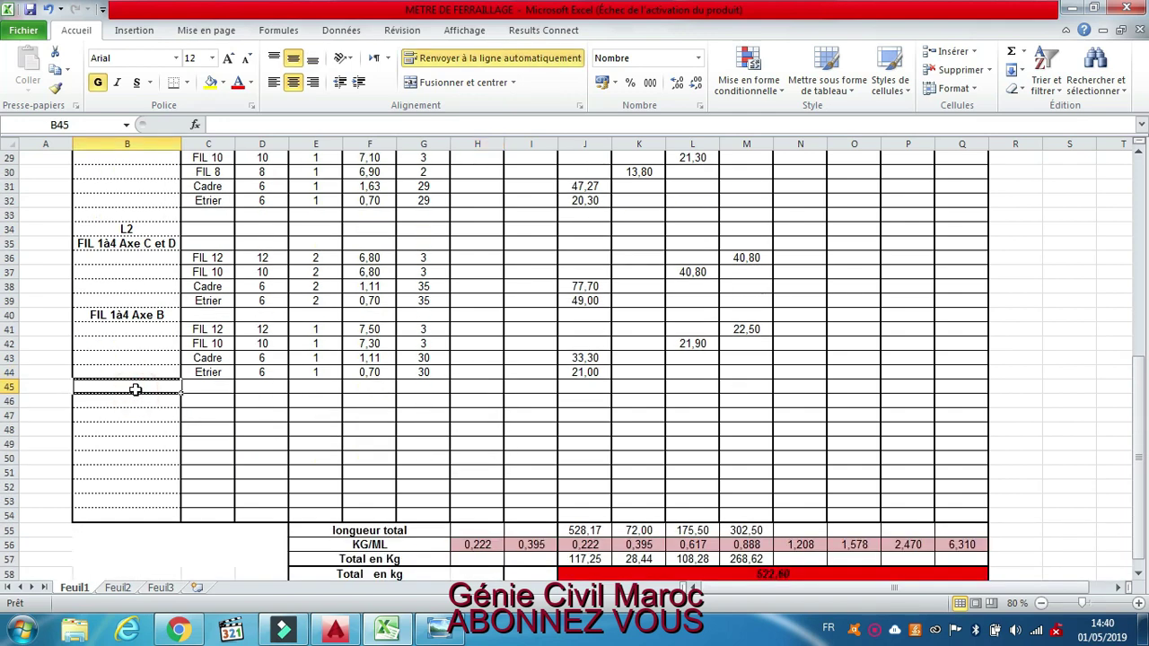
text(FIL)
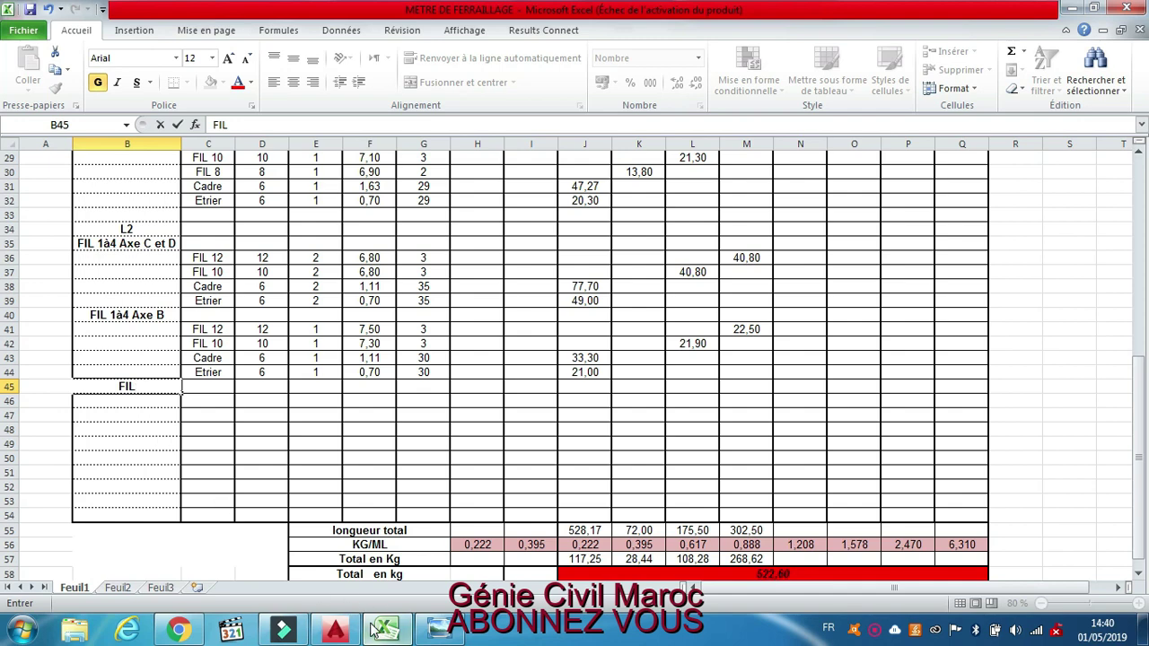
Examine the AutoCAD foundation plan for the grid line carrying the remaining L2 beams and the axes they run between.
click(334, 630)
scroll(432, 370, down, 4)
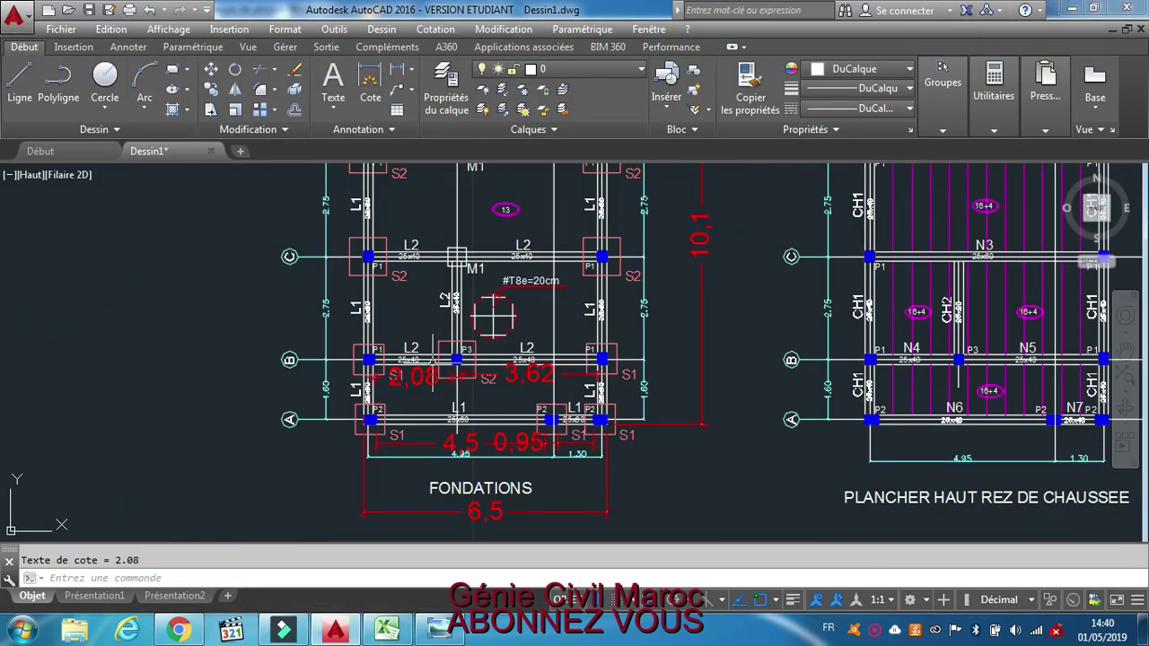
scroll(491, 314, down, 2)
scroll(463, 328, down, 3)
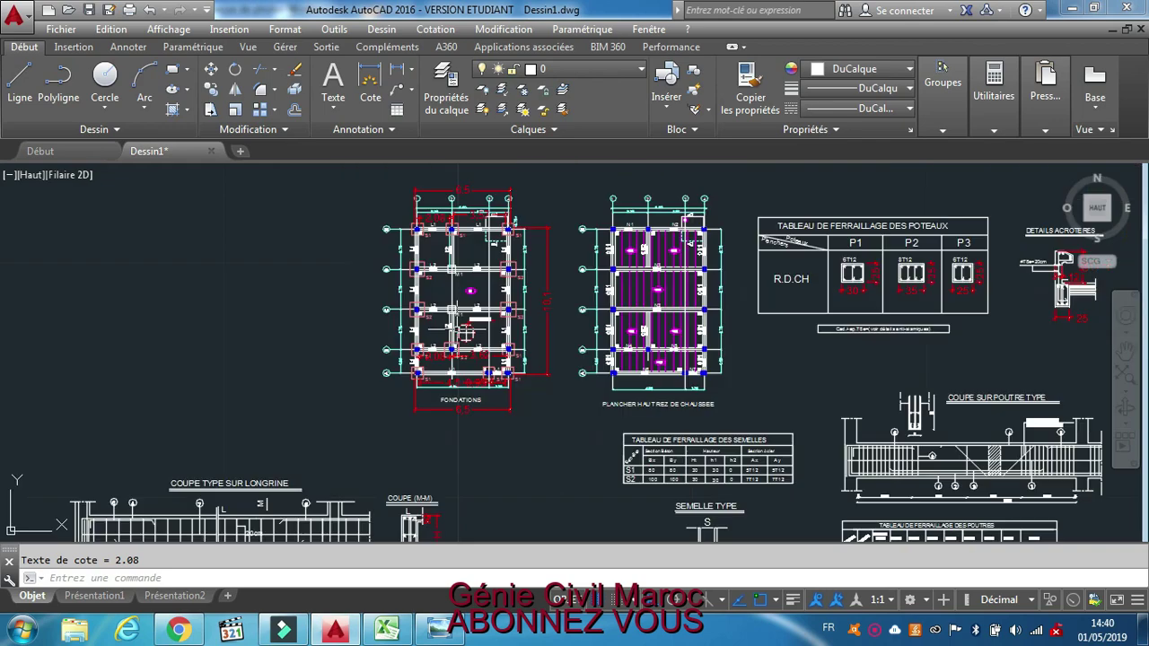
scroll(456, 230, up, 5)
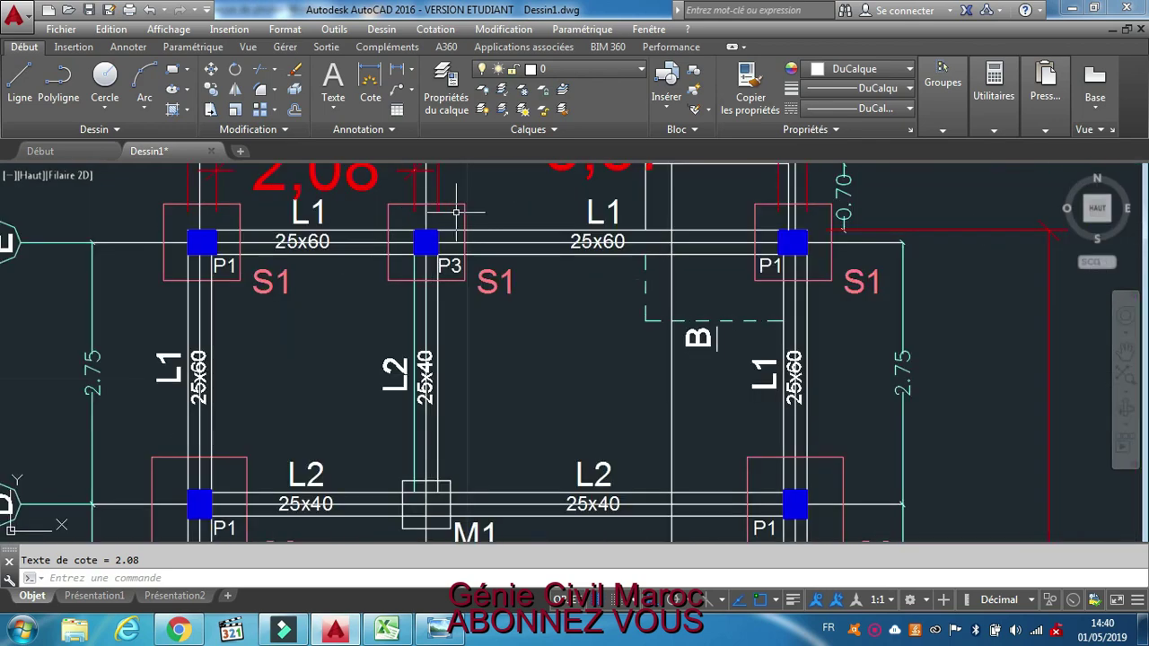
scroll(433, 232, down, 4)
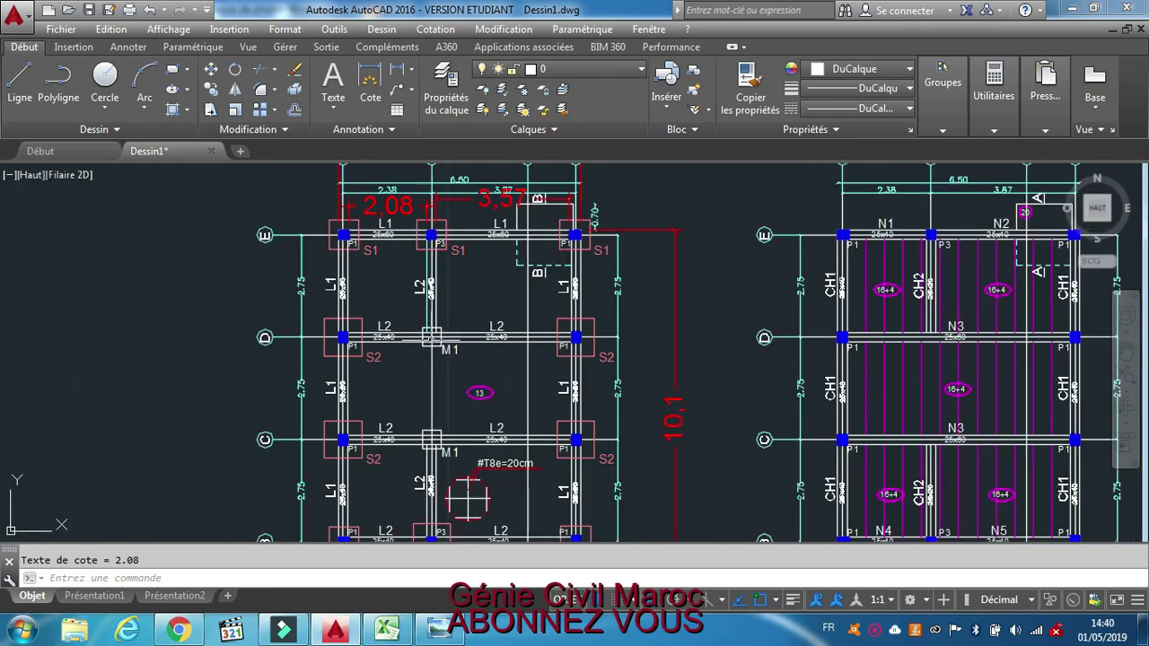
scroll(432, 235, down, 3)
scroll(414, 217, up, 3)
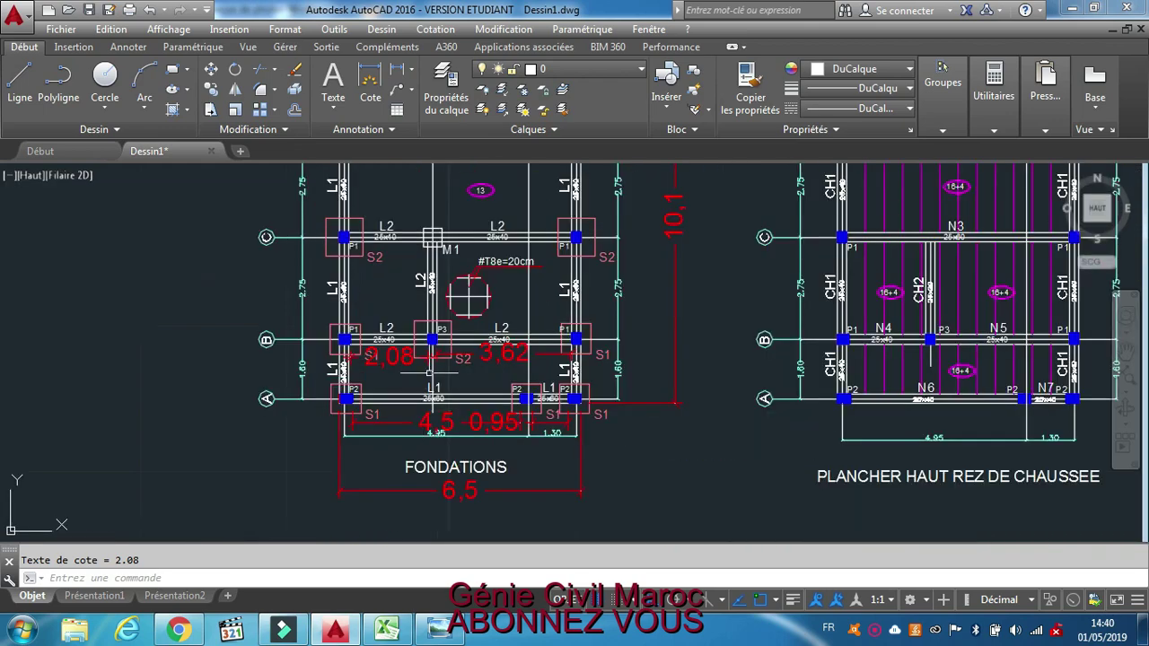
key(ctrl+a)
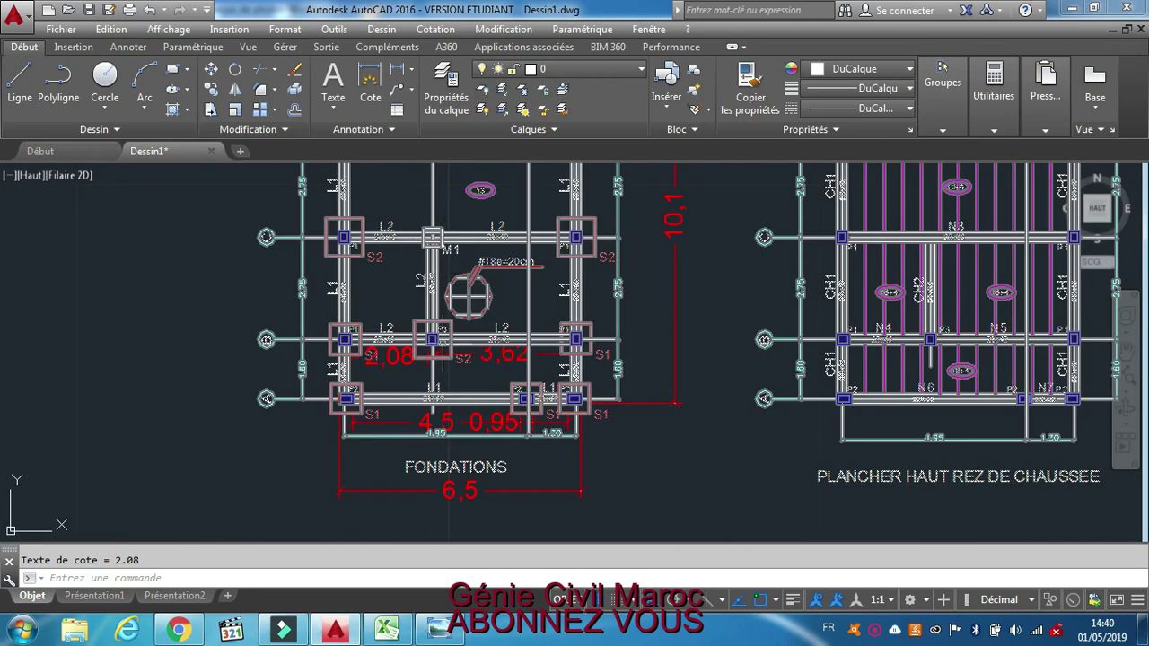
scroll(432, 237, down, 4)
scroll(442, 272, up, 3)
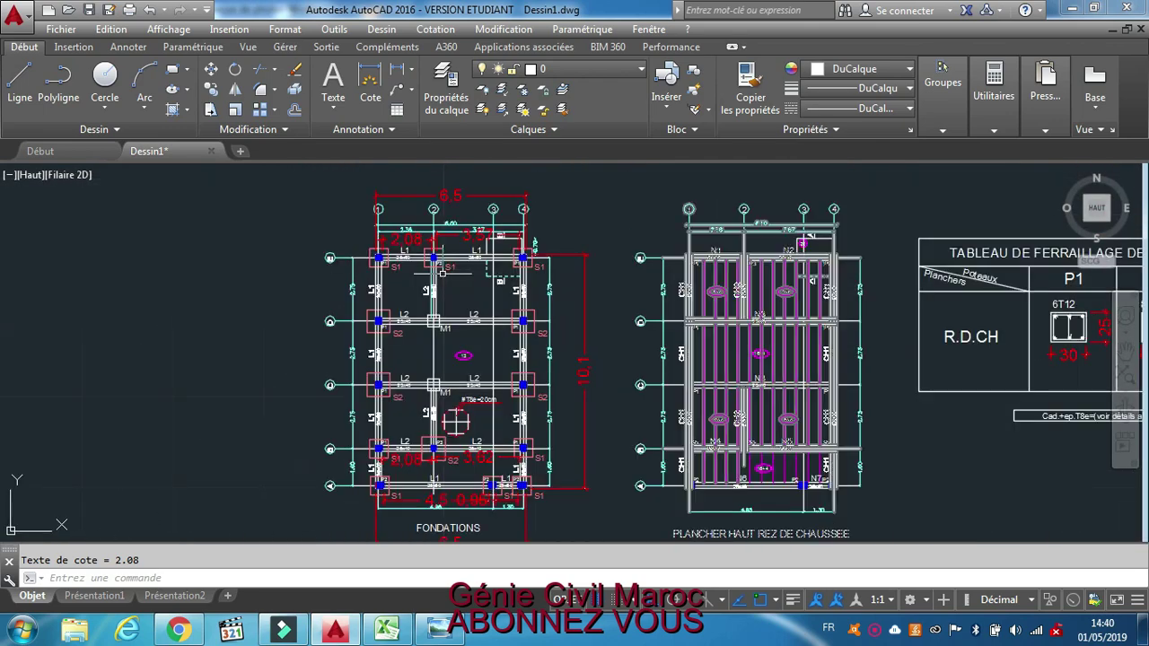
scroll(430, 197, up, 2)
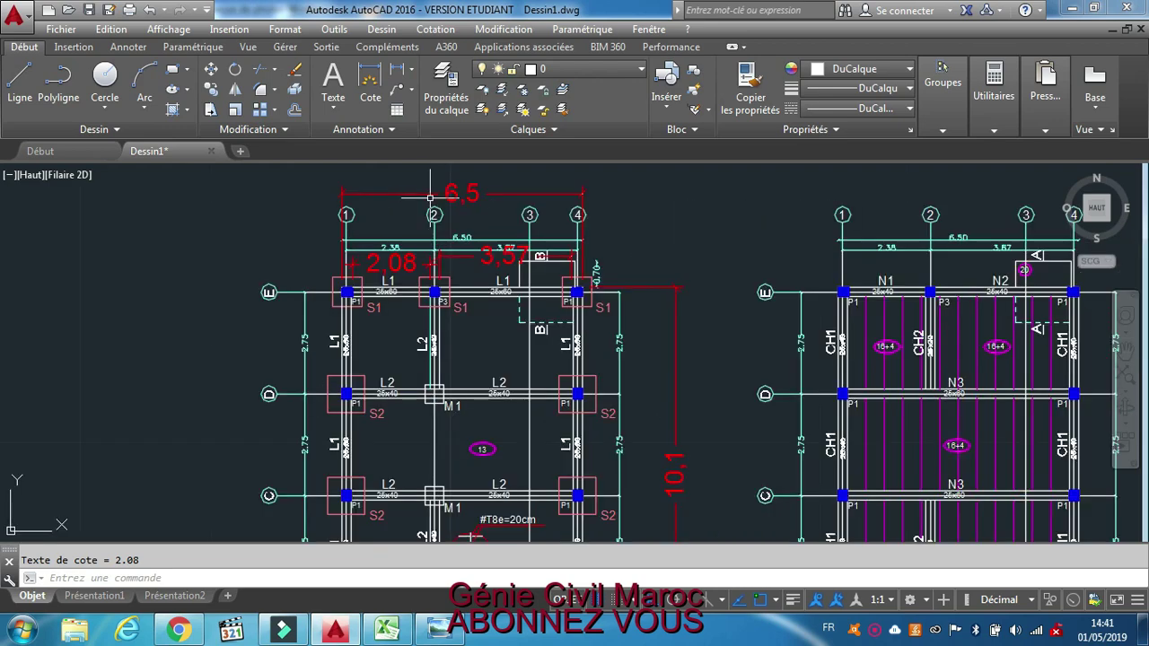
scroll(430, 197, up, 1)
scroll(431, 196, down, 4)
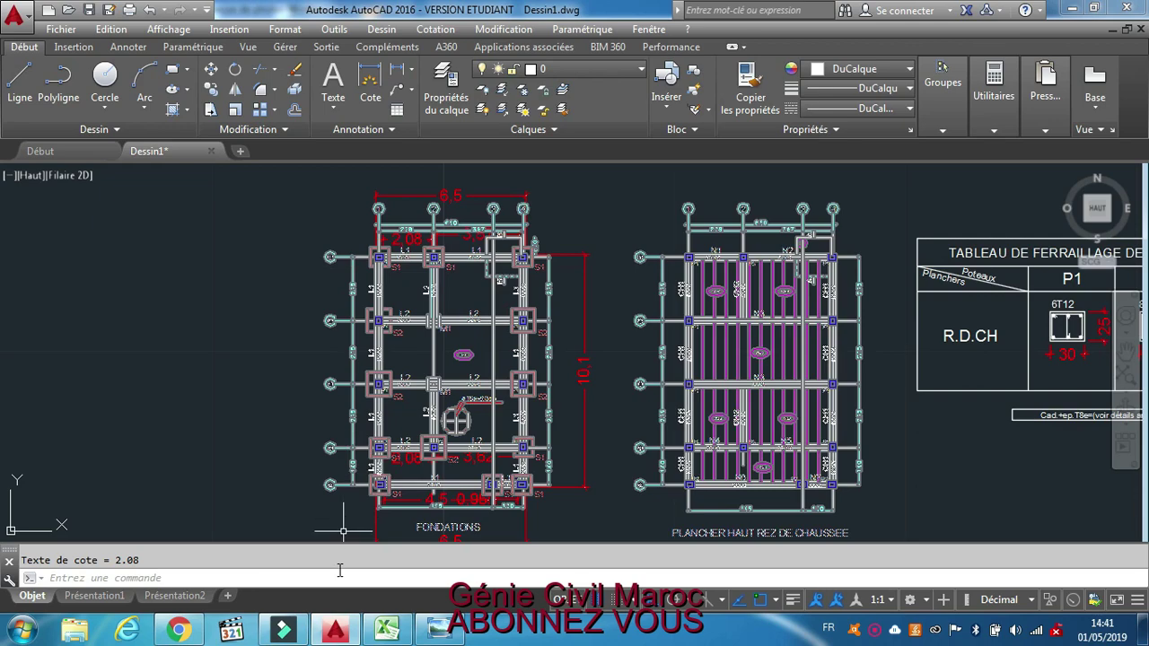
Return to Excel and complete the B45 heading as "FIL 2 Axe A à E".
click(387, 628)
click(387, 628)
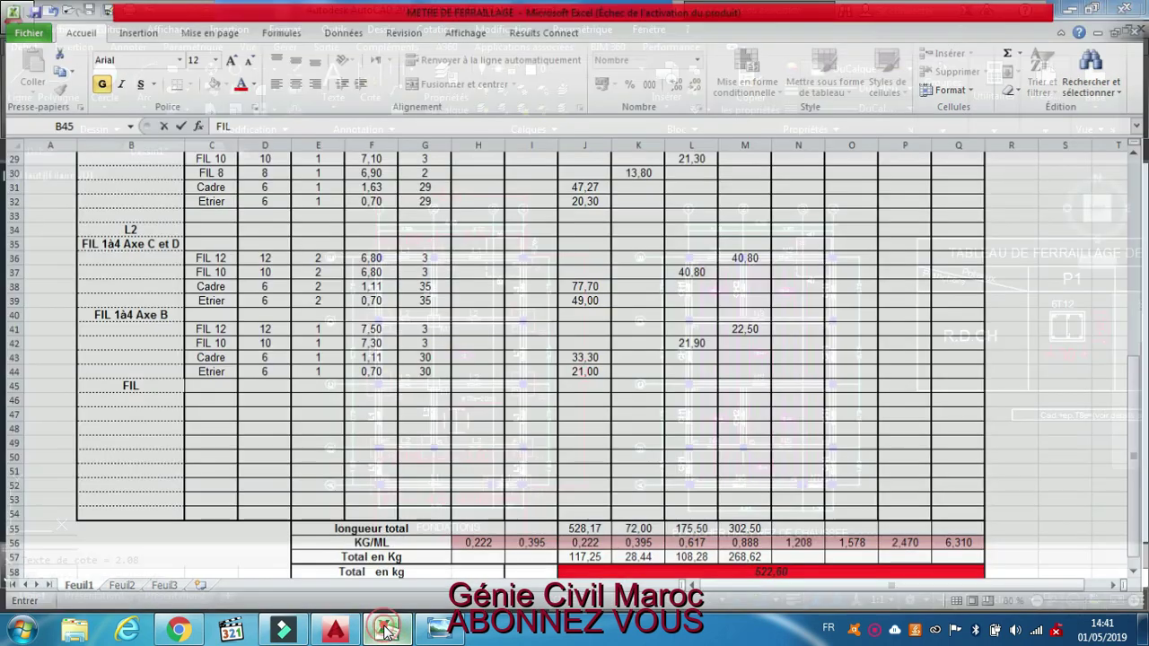
click(375, 625)
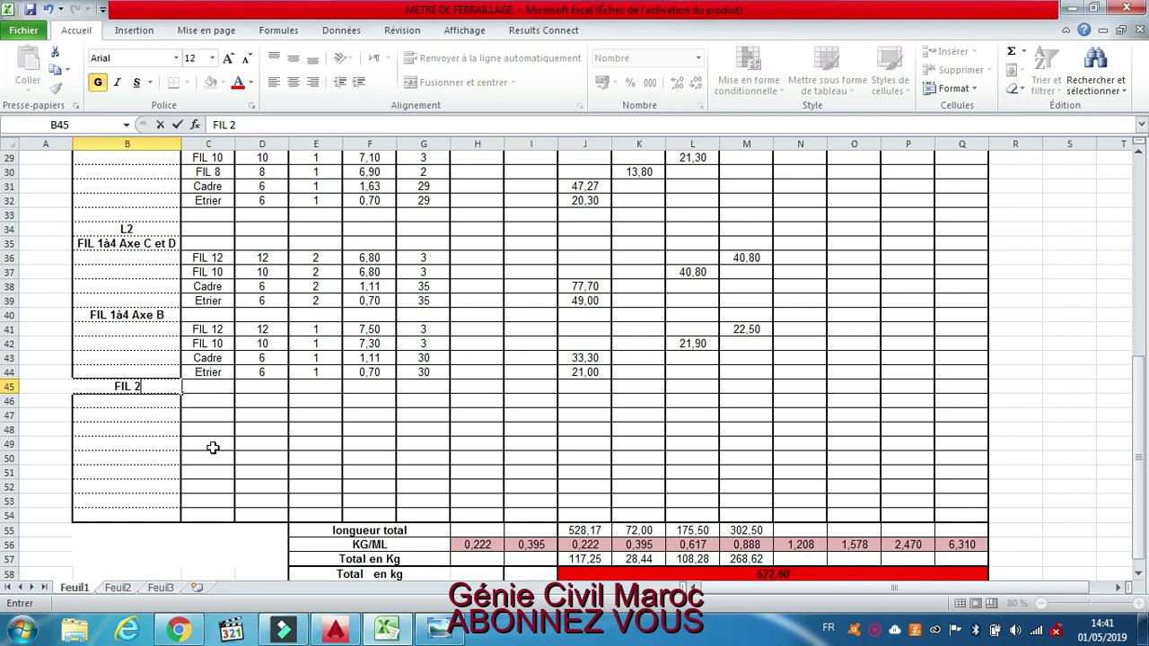
text(Axe A à)
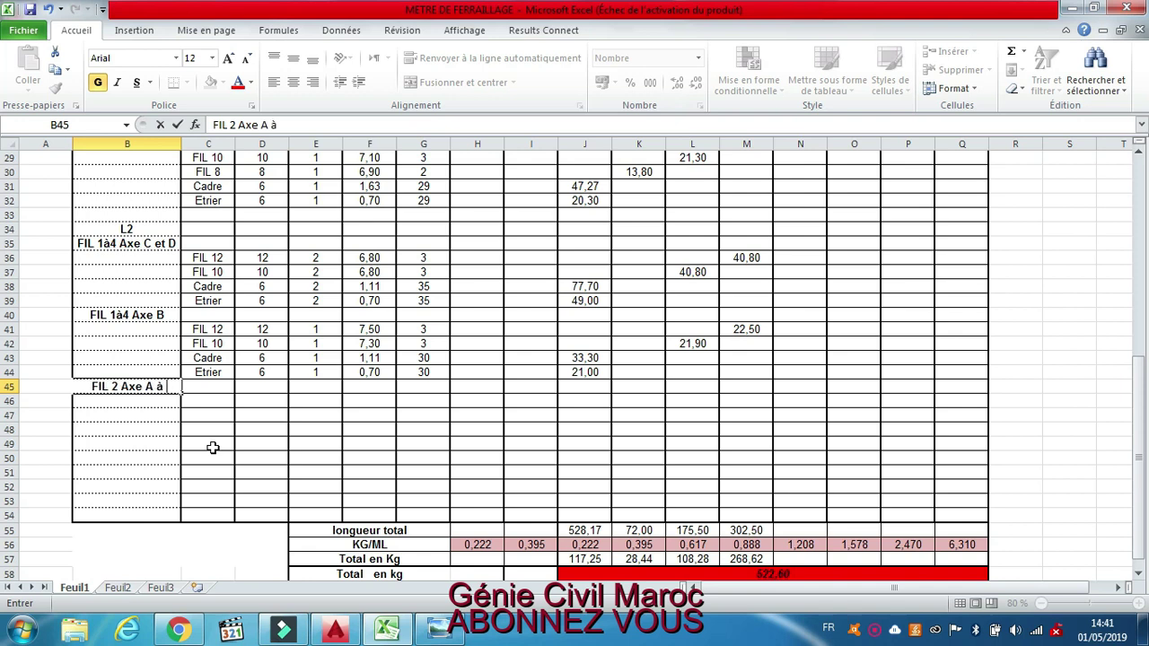
text( E)
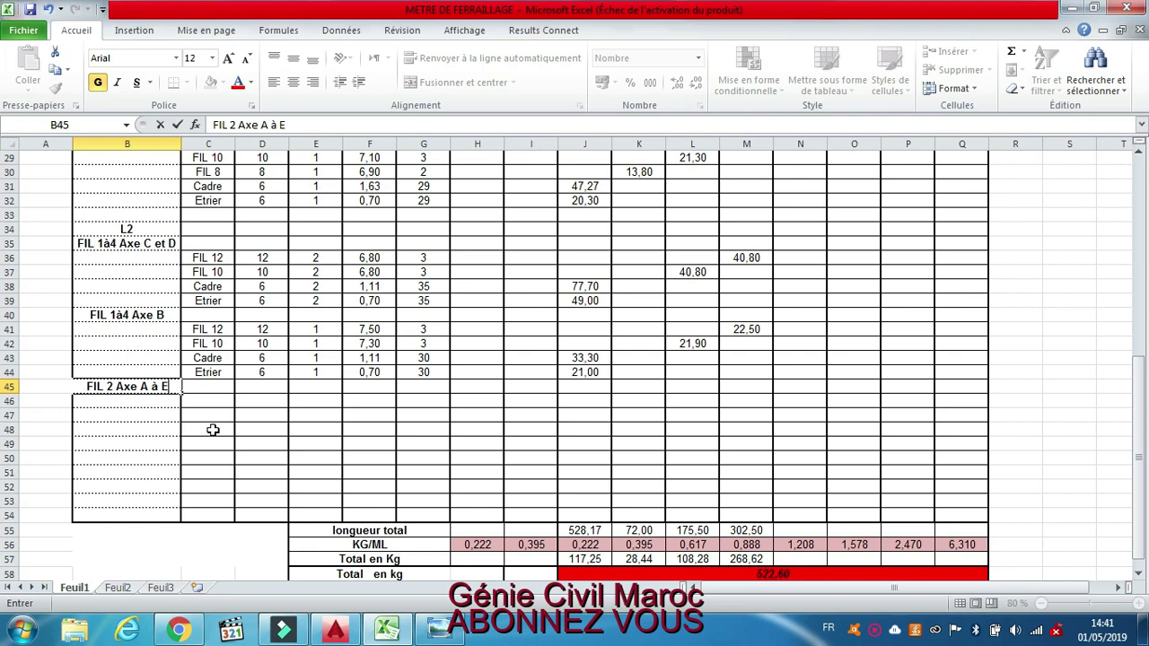
Fill row 46 with the designation FIL 12 in C46, diameter 12 in D46 and 2 in E46.
click(207, 399)
text(f)
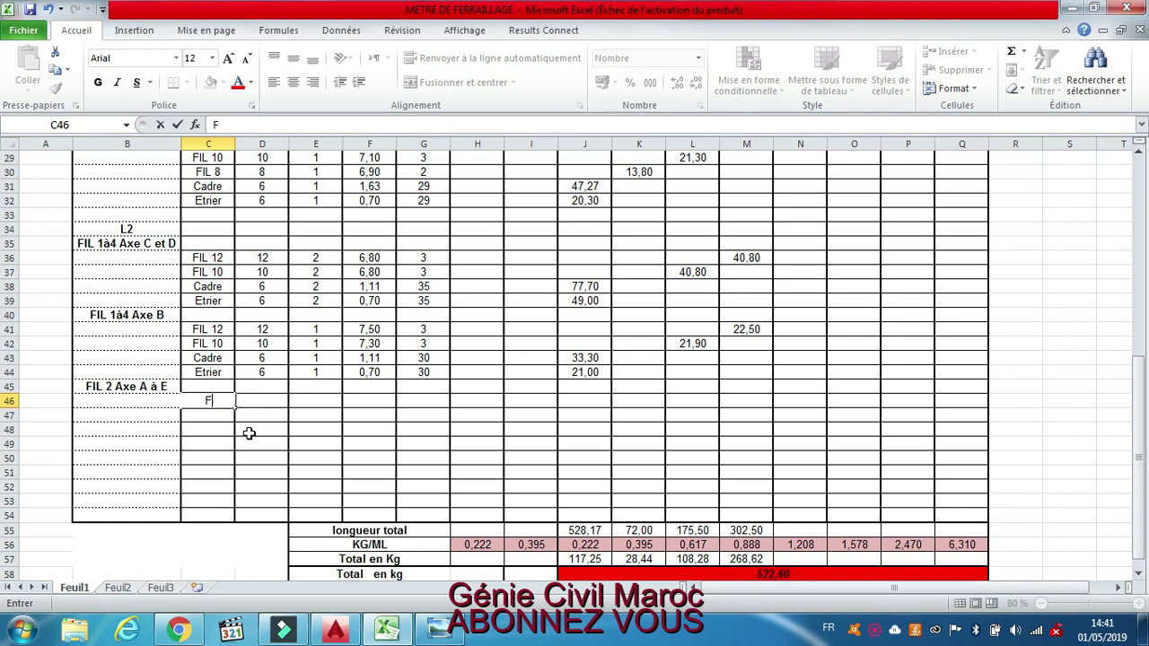
click(275, 399)
text(12)
click(314, 400)
text(2)
Switch to AutoCAD and dimension the overall length of the L2 beam on grid line 2 between axes E and D, outside the plan.
click(366, 400)
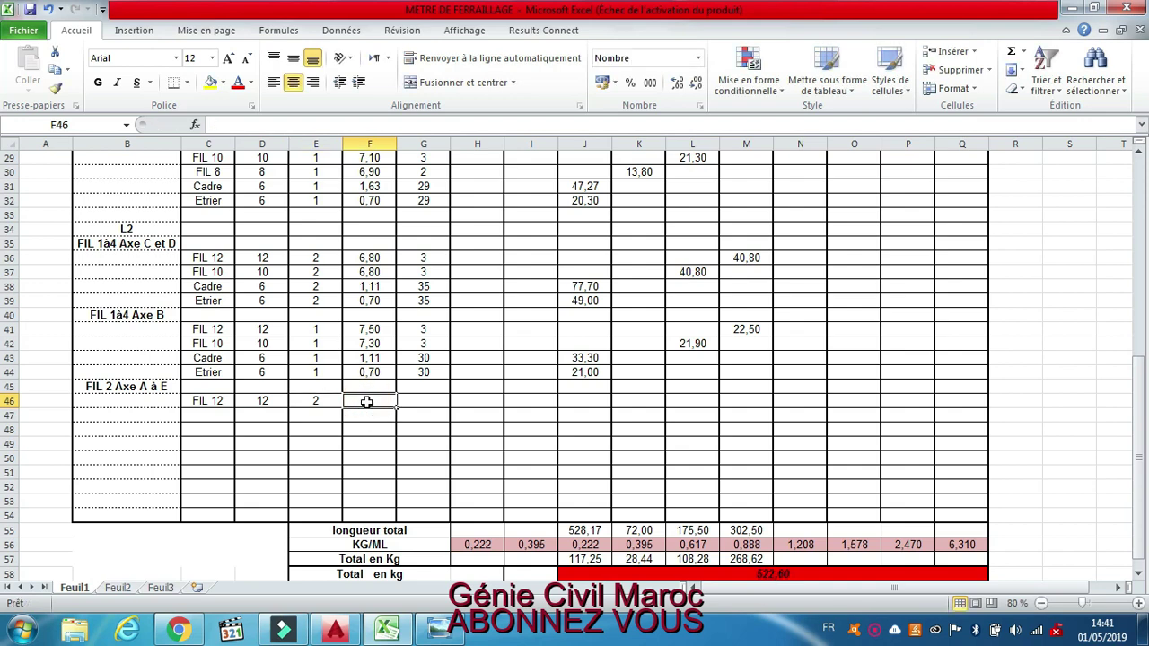
click(404, 639)
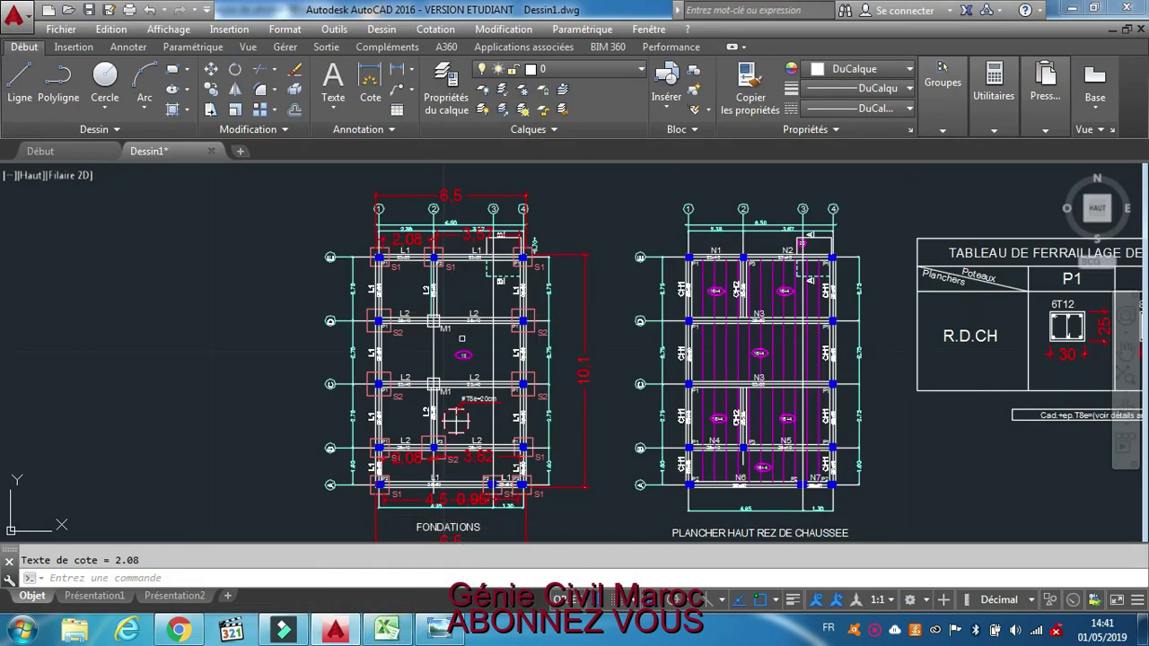
scroll(459, 256, up, 4)
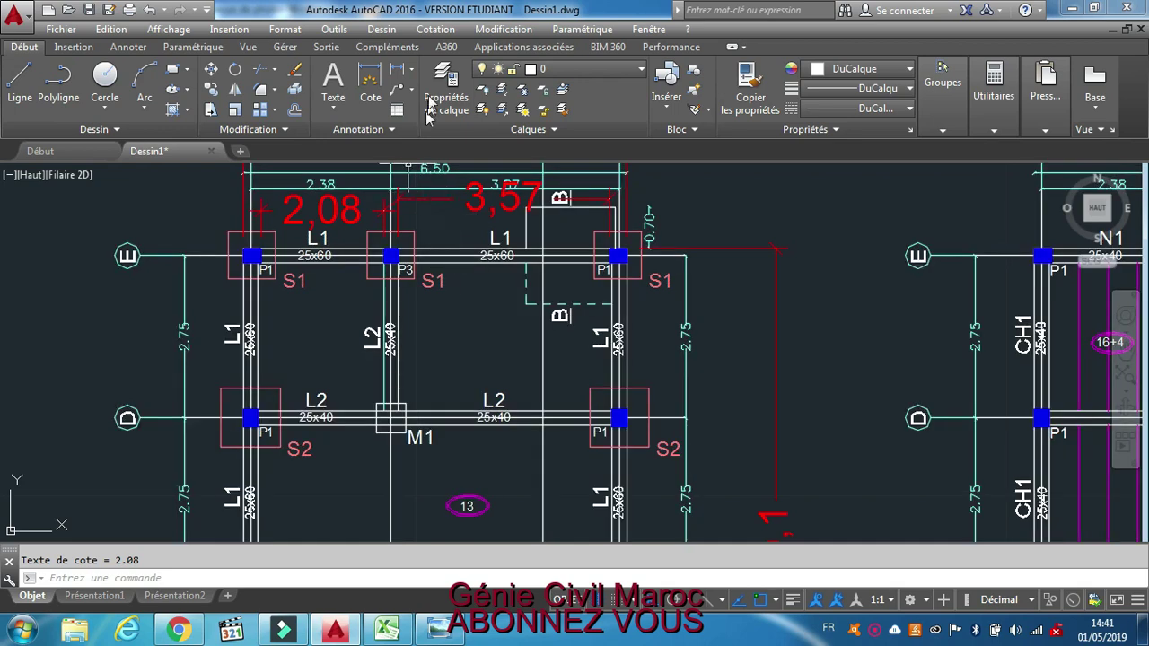
click(392, 72)
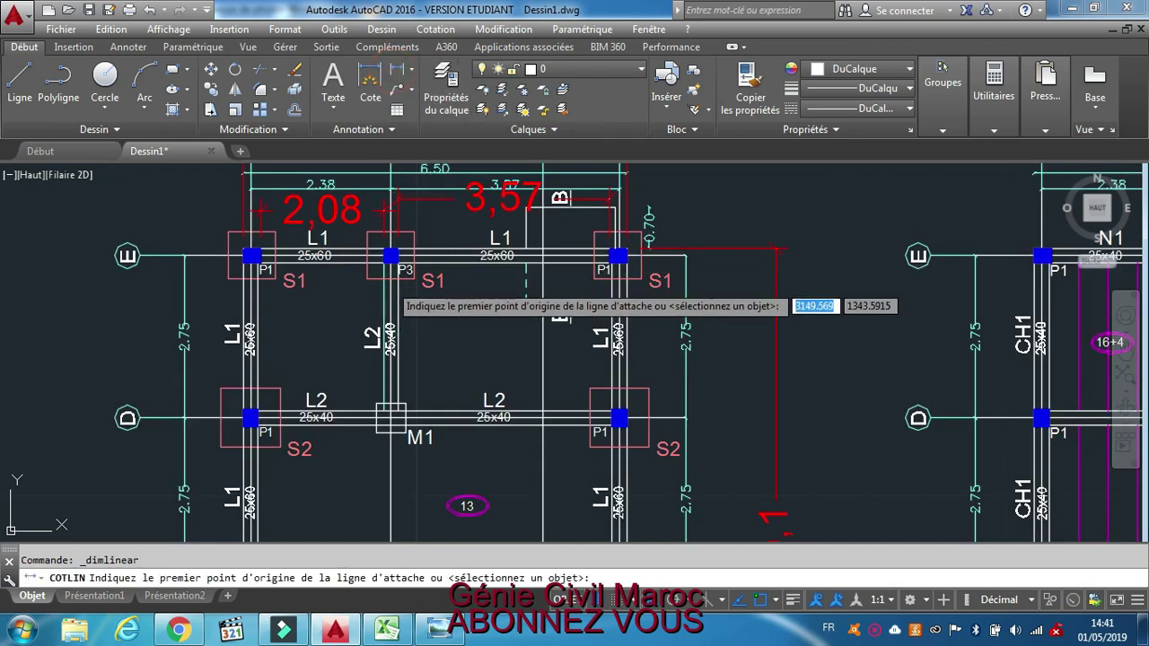
click(389, 256)
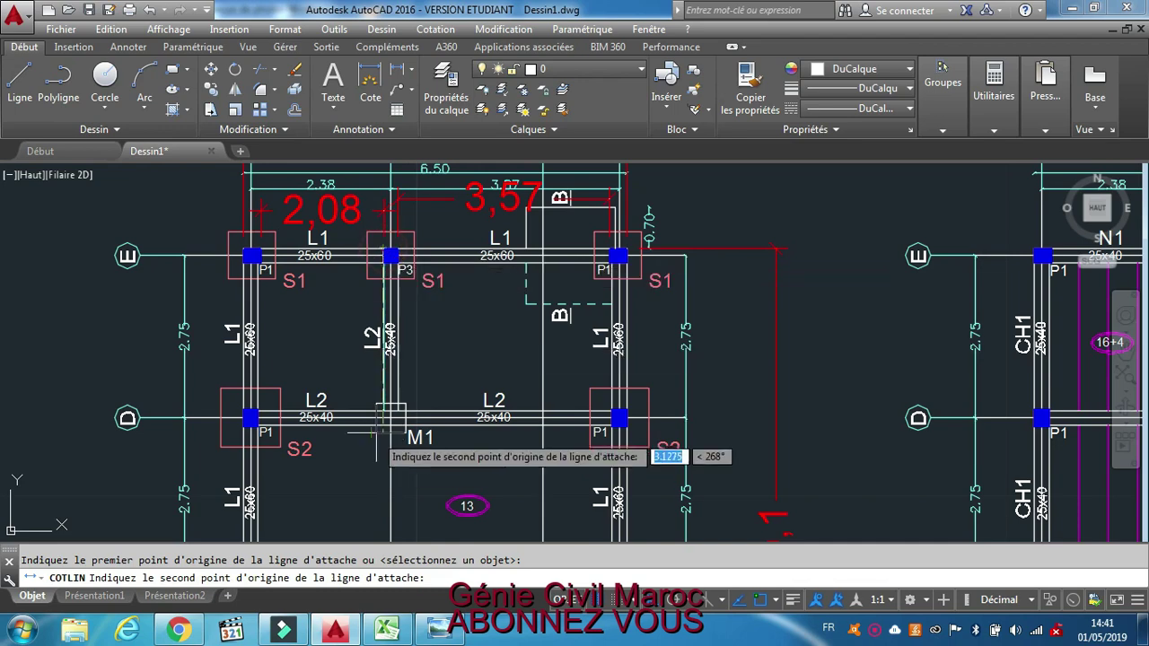
scroll(379, 428, up, 3)
click(379, 428)
scroll(380, 428, down, 3)
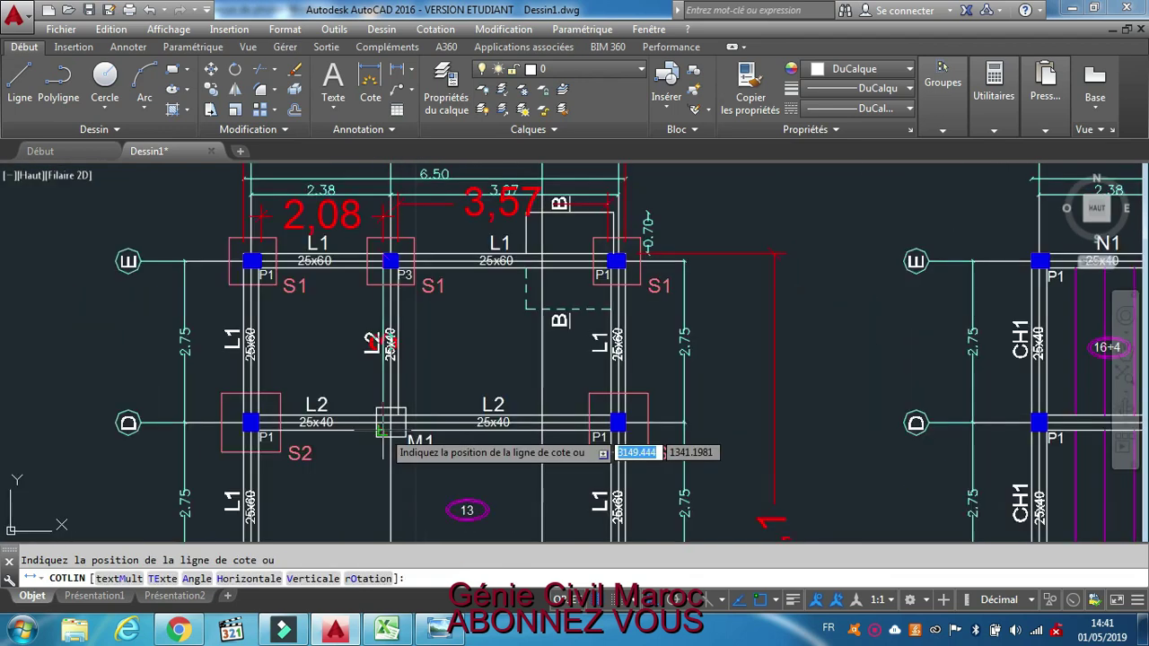
click(84, 429)
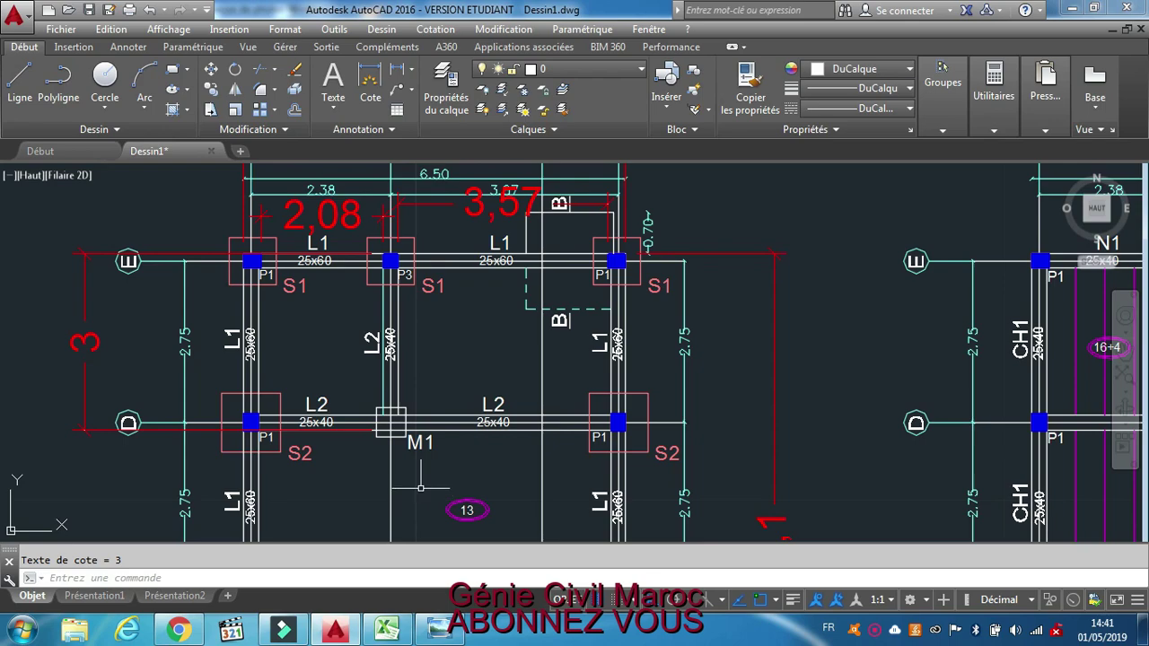
scroll(410, 324, up, 2)
scroll(410, 324, down, 2)
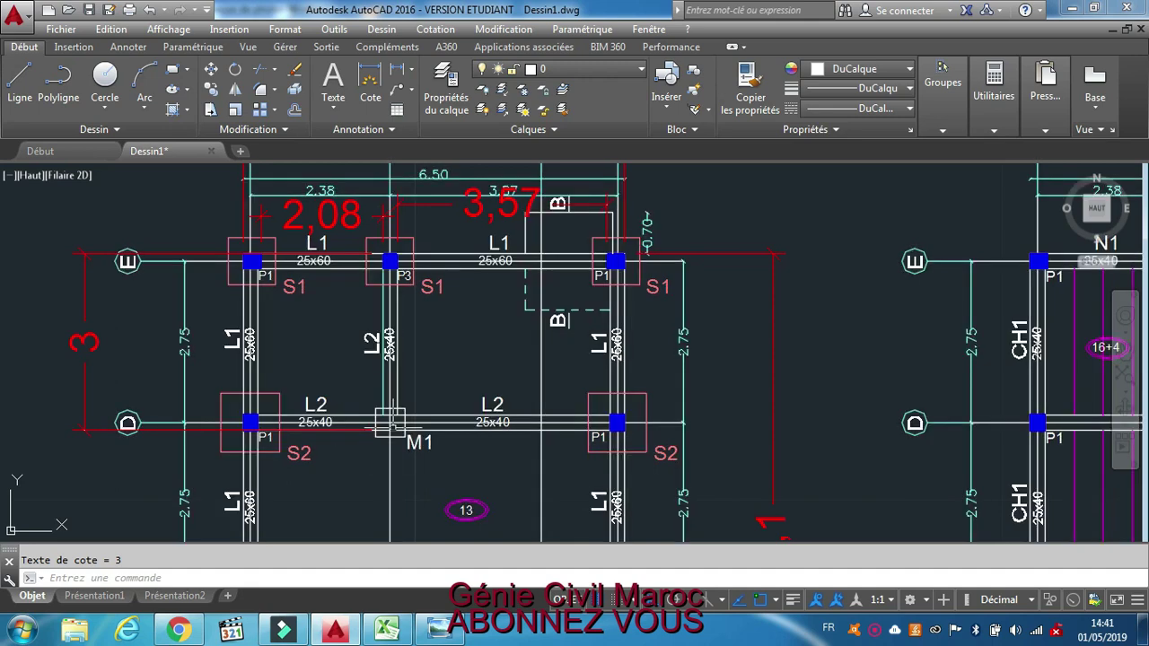
Return to Excel and complete the FIL 12 row with length 3,3 in F46 and quantity 3 in G46.
mouse_move(398, 425)
mouse_move(386, 630)
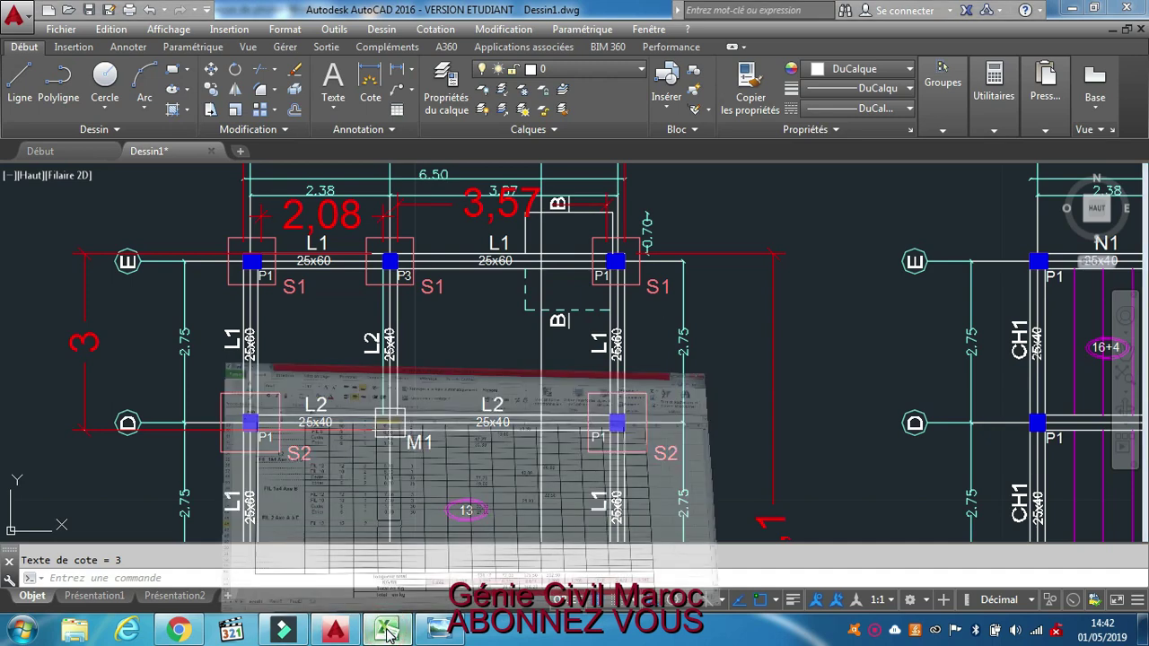
click(377, 556)
text(3)
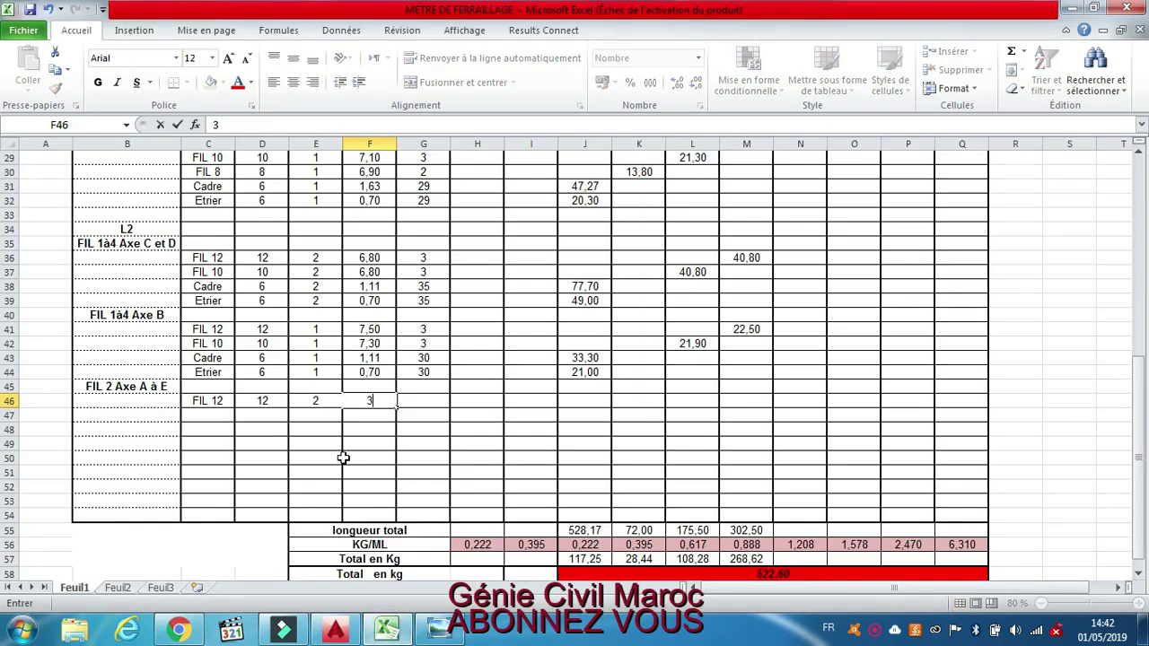
text(,3)
click(426, 396)
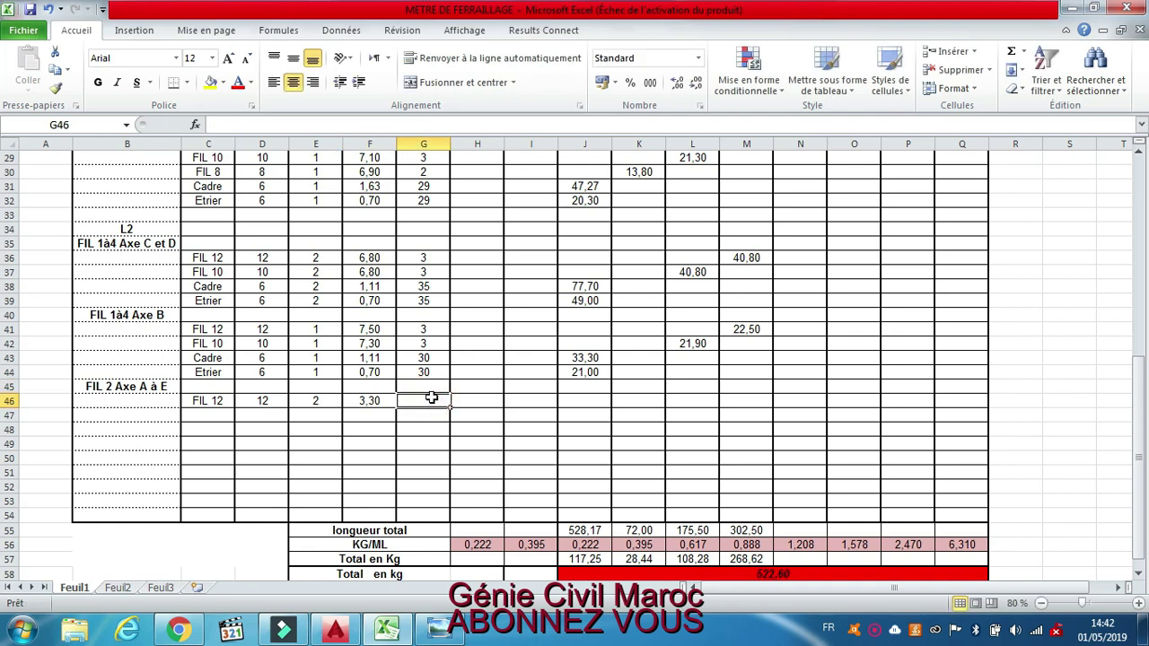
text(3)
Start row 47 with the designation FIL 10 in C47, diameter 10 in D47 and 2 in E47.
click(229, 412)
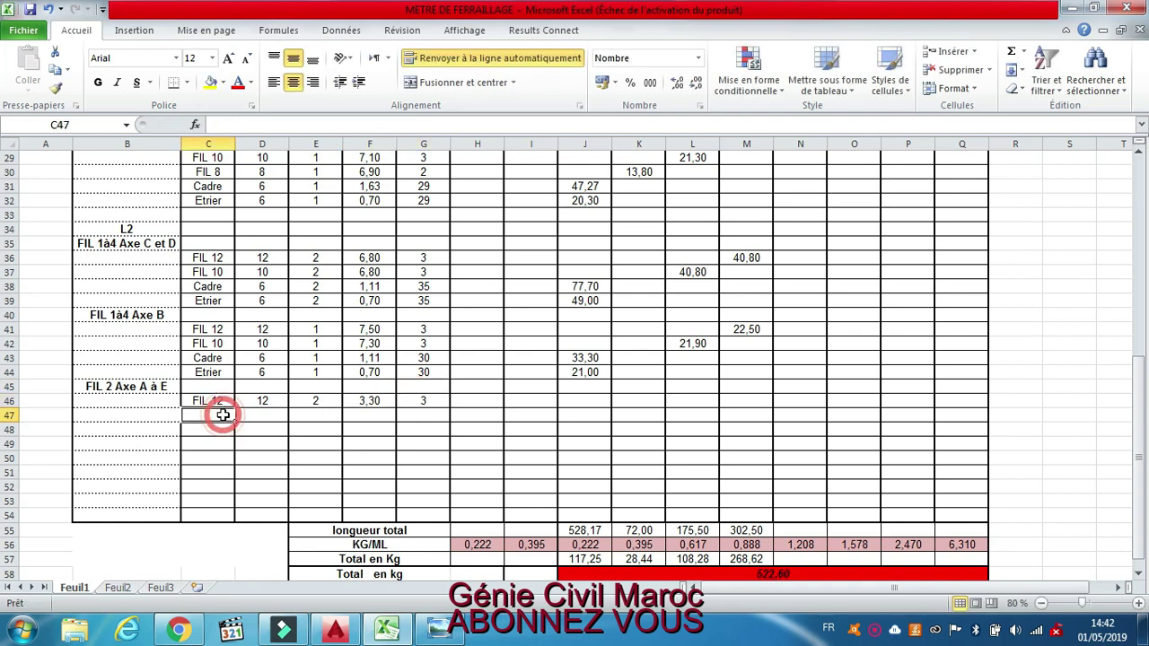
text(FI)
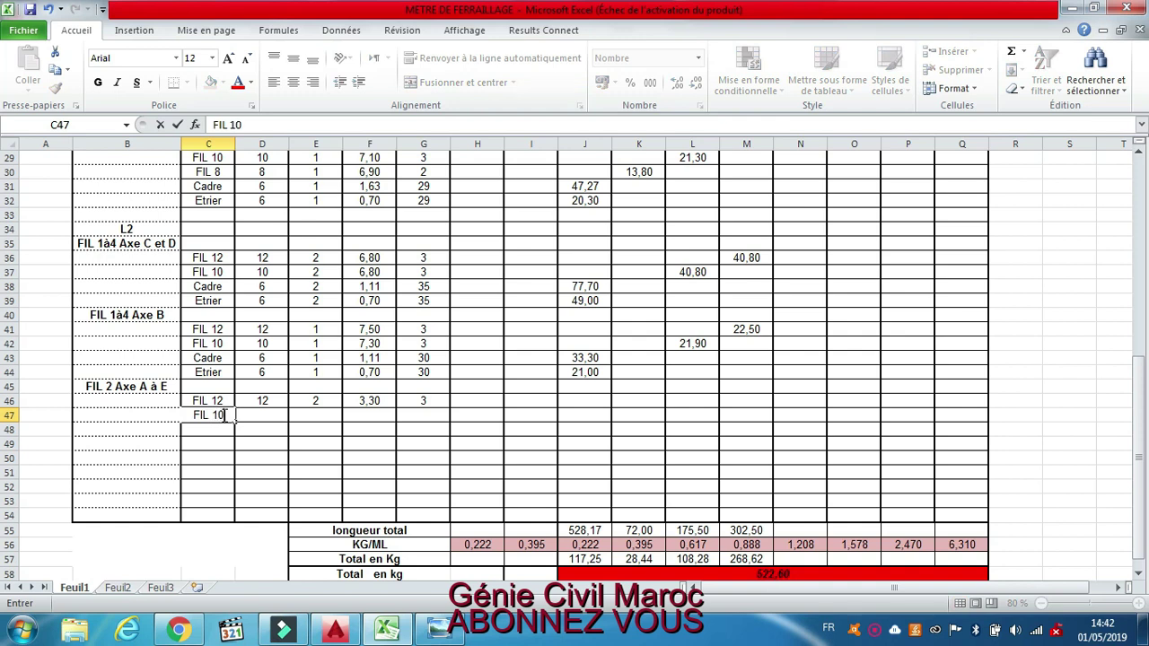
text(L 10)
click(260, 416)
text(1)
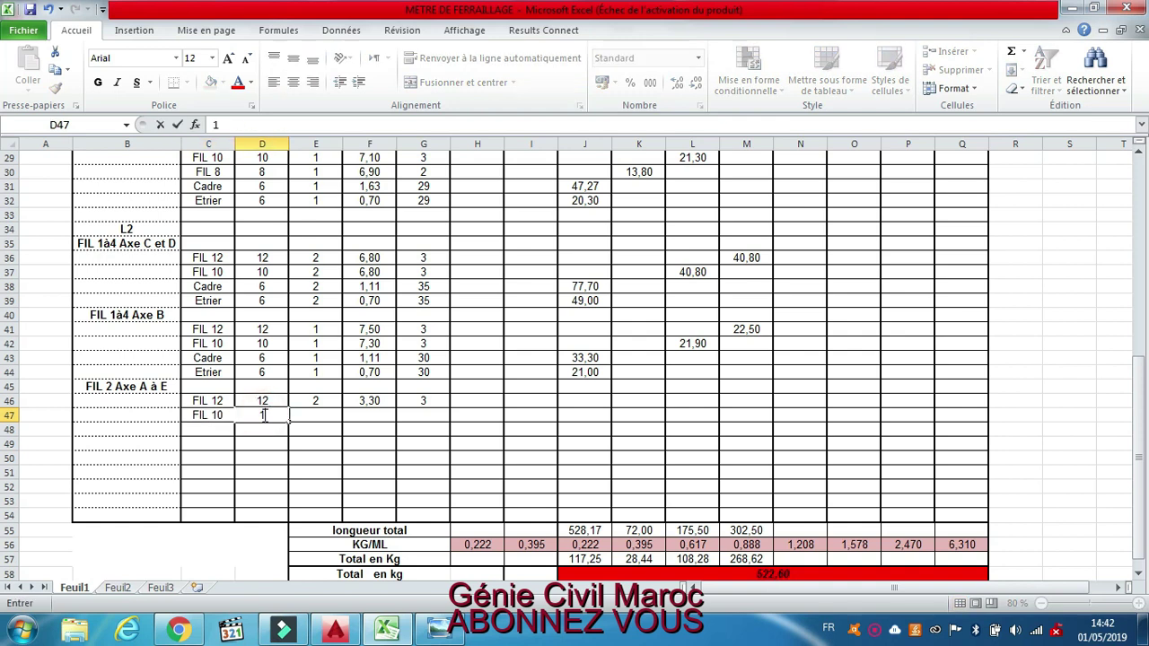
text(0)
click(316, 416)
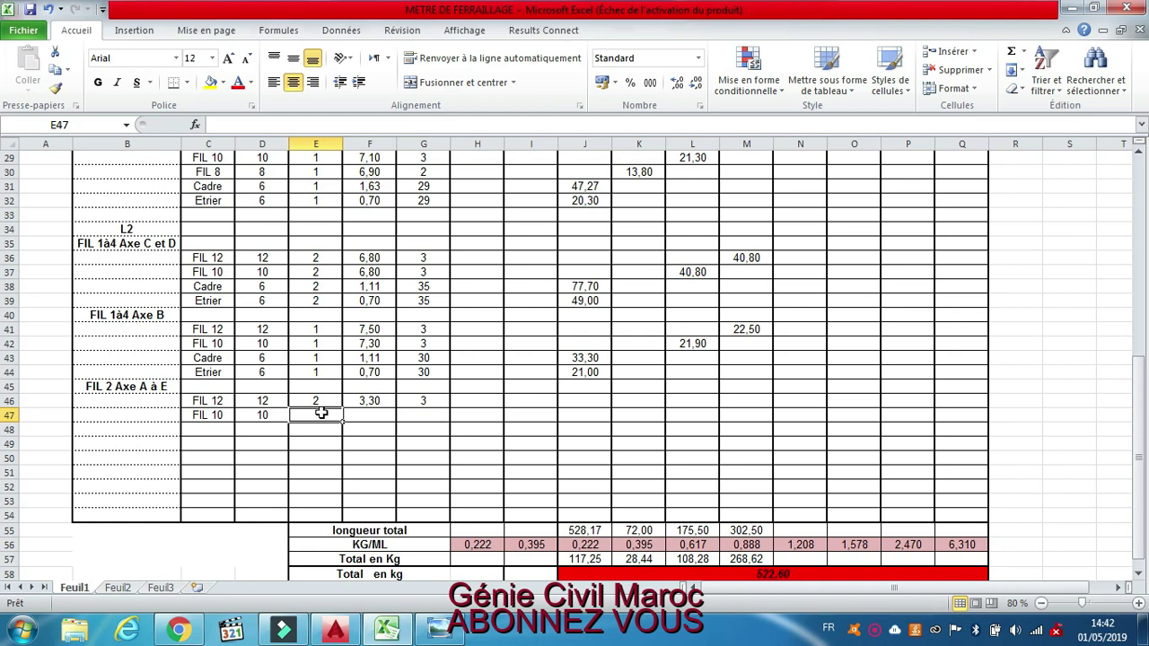
text(2)
Copy the length from F46 down to F47 and enter 3 in G47.
click(377, 417)
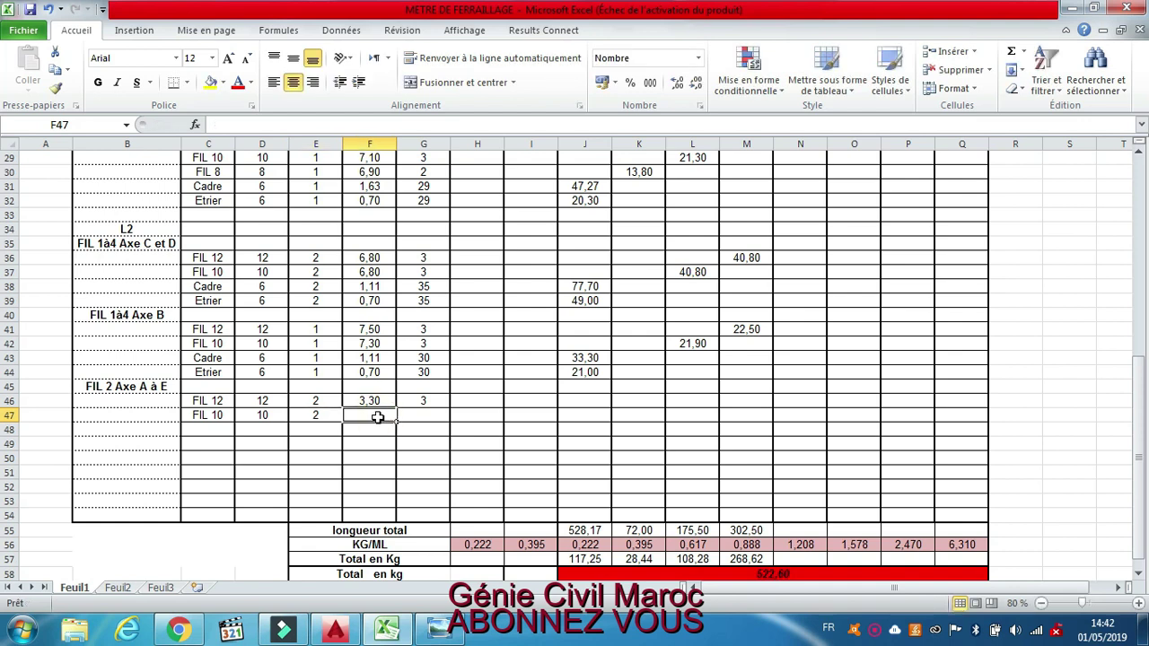
click(388, 401)
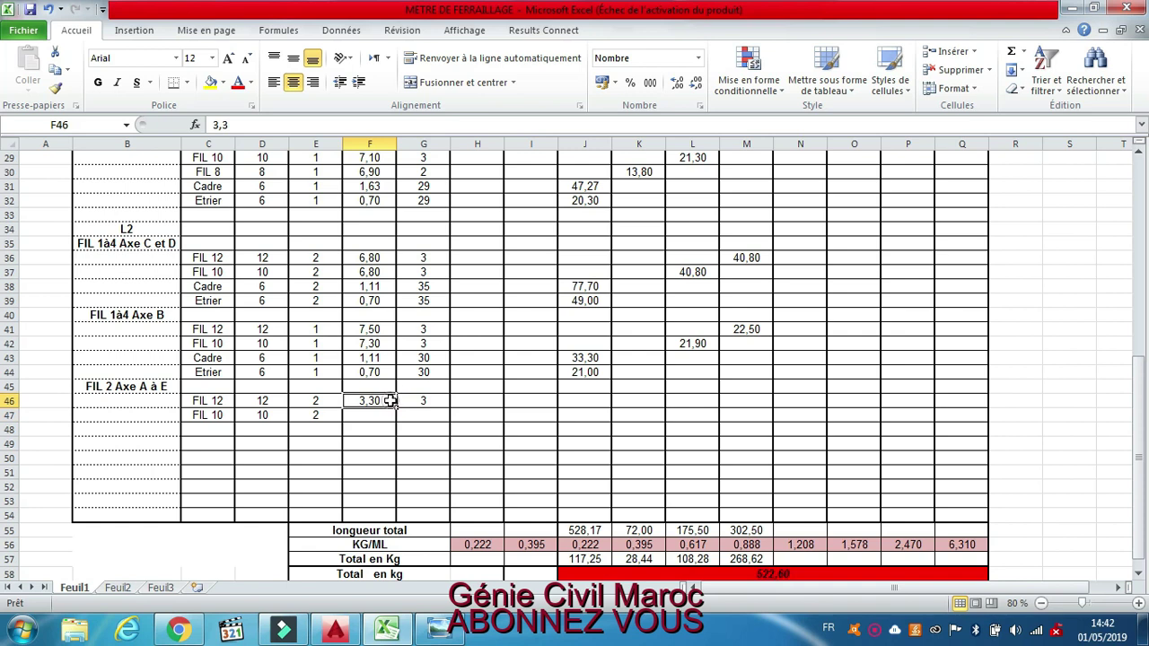
drag(396, 408, 401, 418)
click(410, 419)
text(3)
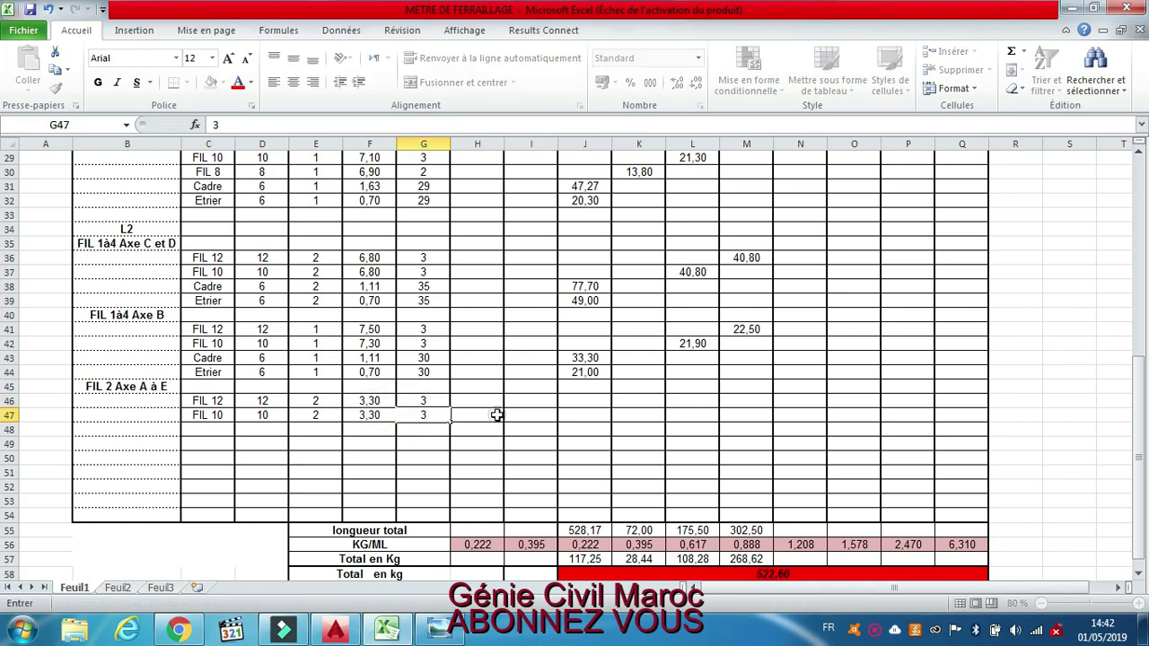
click(496, 414)
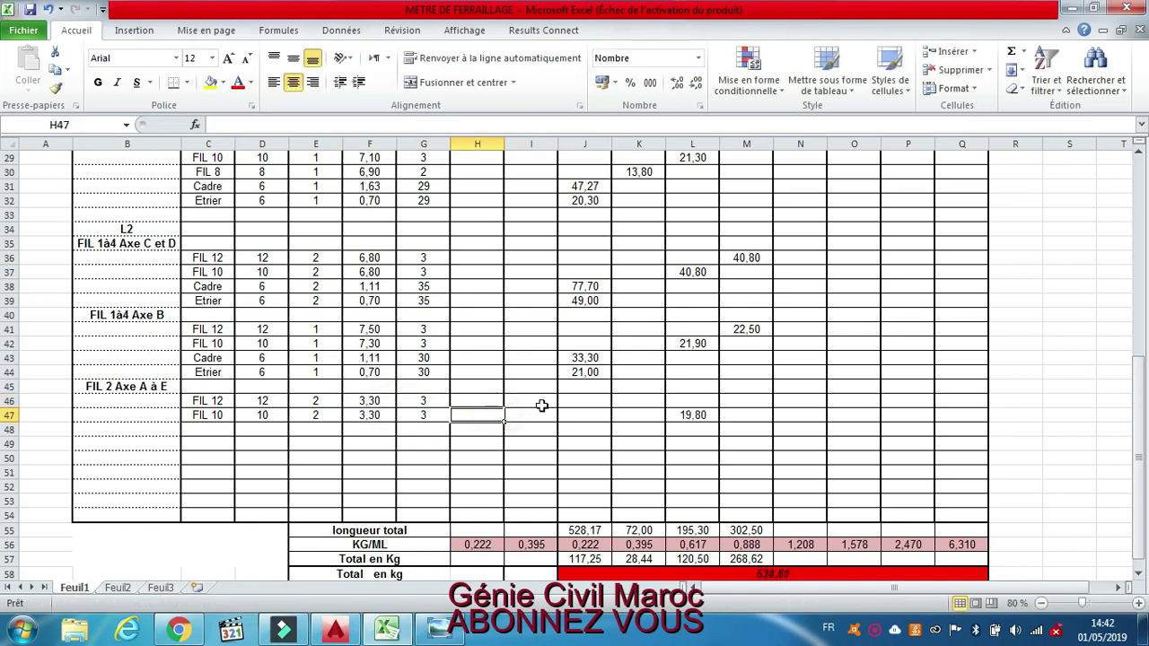
Fill the 12 mm length formula from M41 down to M53 and check the results for the FIL 12 and FIL 10 rows.
click(424, 404)
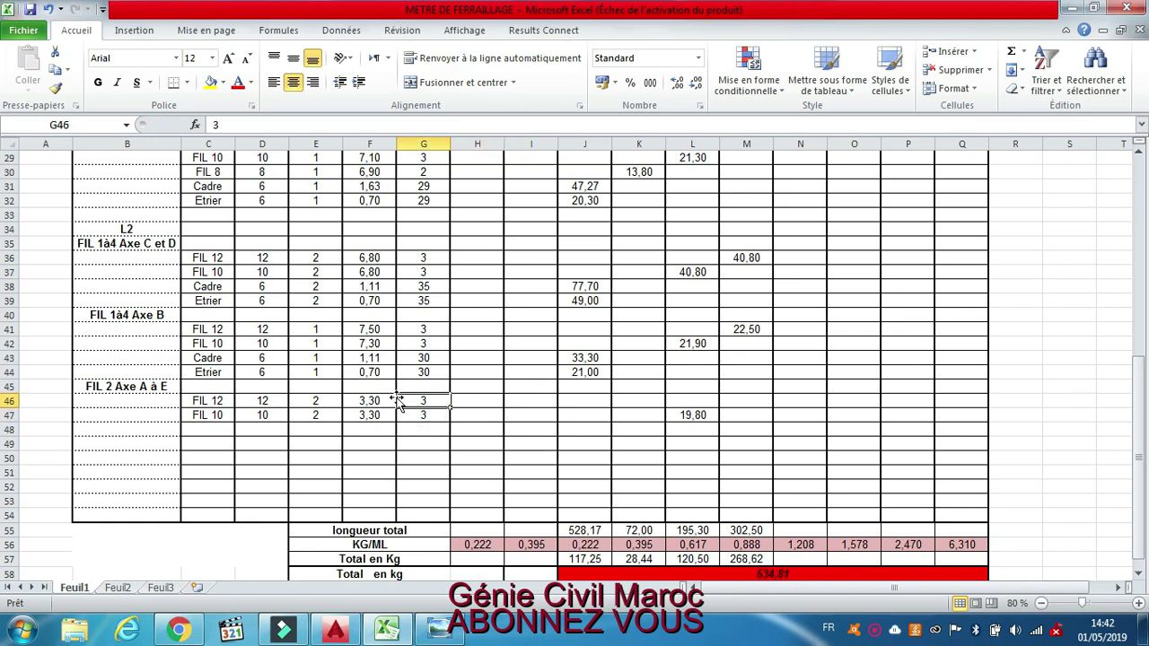
click(761, 330)
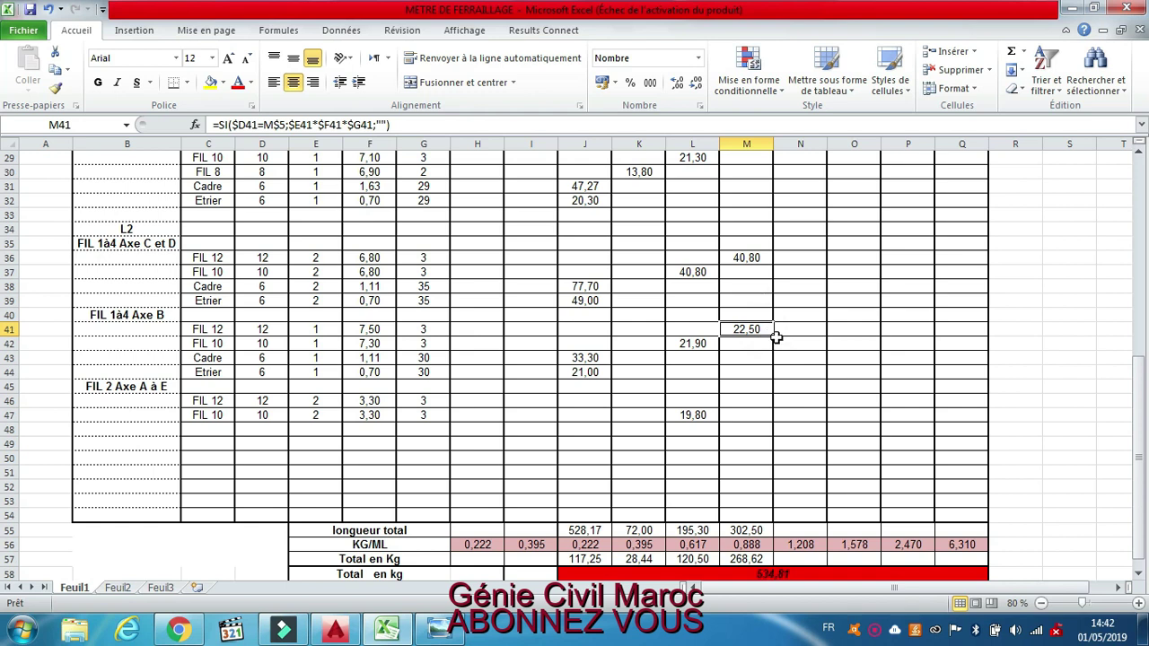
click(776, 338)
click(772, 334)
drag(772, 337, 773, 509)
click(746, 399)
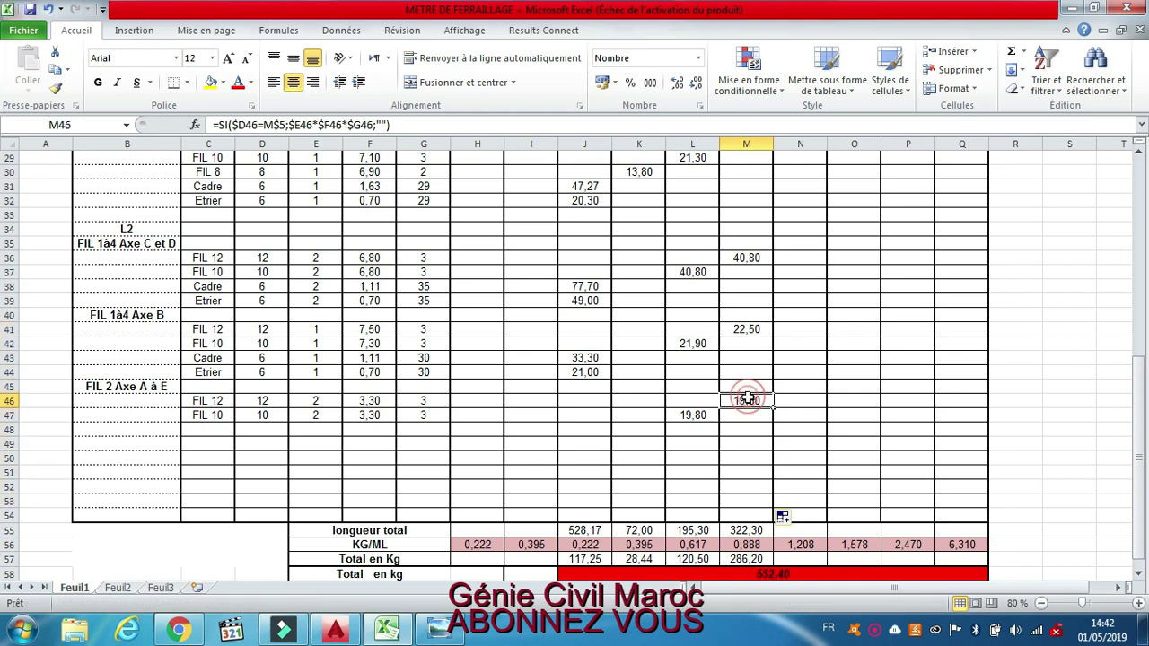
click(692, 415)
Copy the Cadre and Etrier entries from C43:F44 to C48:F49.
drag(202, 361, 360, 374)
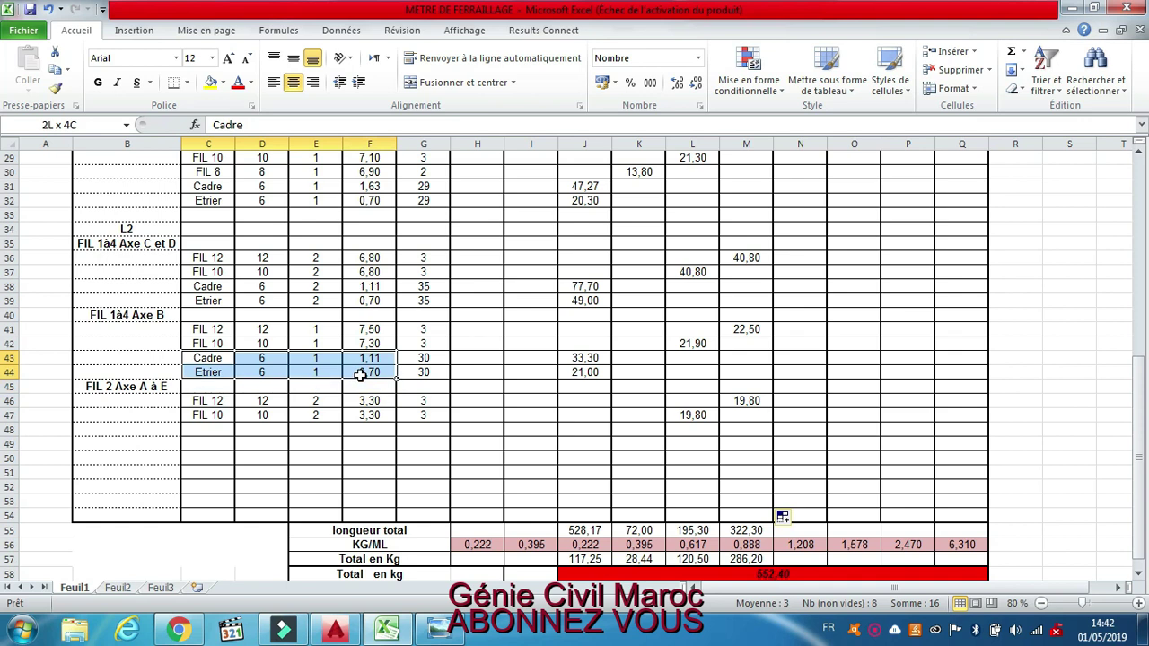
key(ctrl+c)
drag(222, 431, 385, 445)
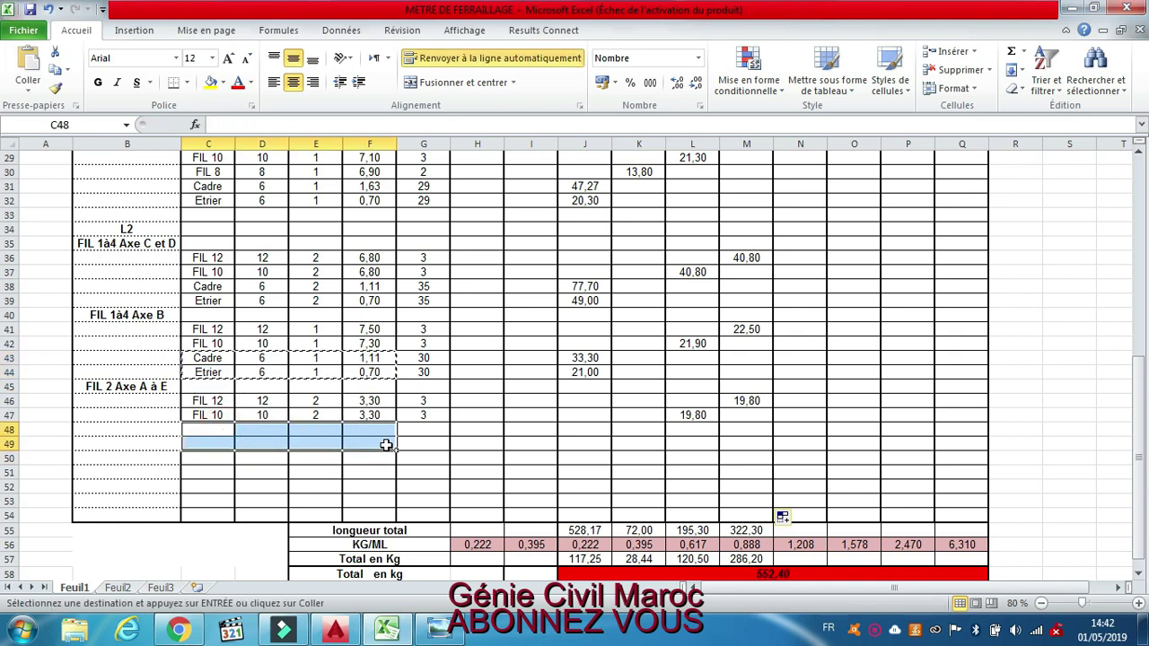
key(ctrl+v)
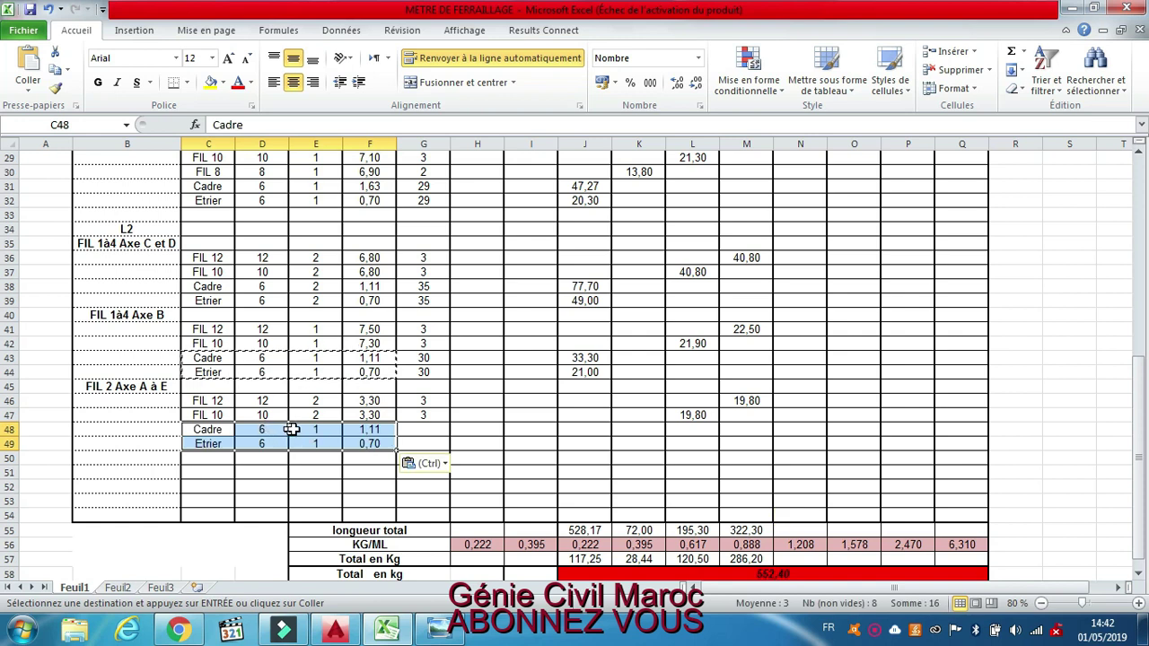
Fill the value 2 from E47 down to E49 for the Cadre and Etrier rows.
click(324, 415)
drag(341, 421, 350, 449)
click(390, 443)
click(383, 435)
click(380, 431)
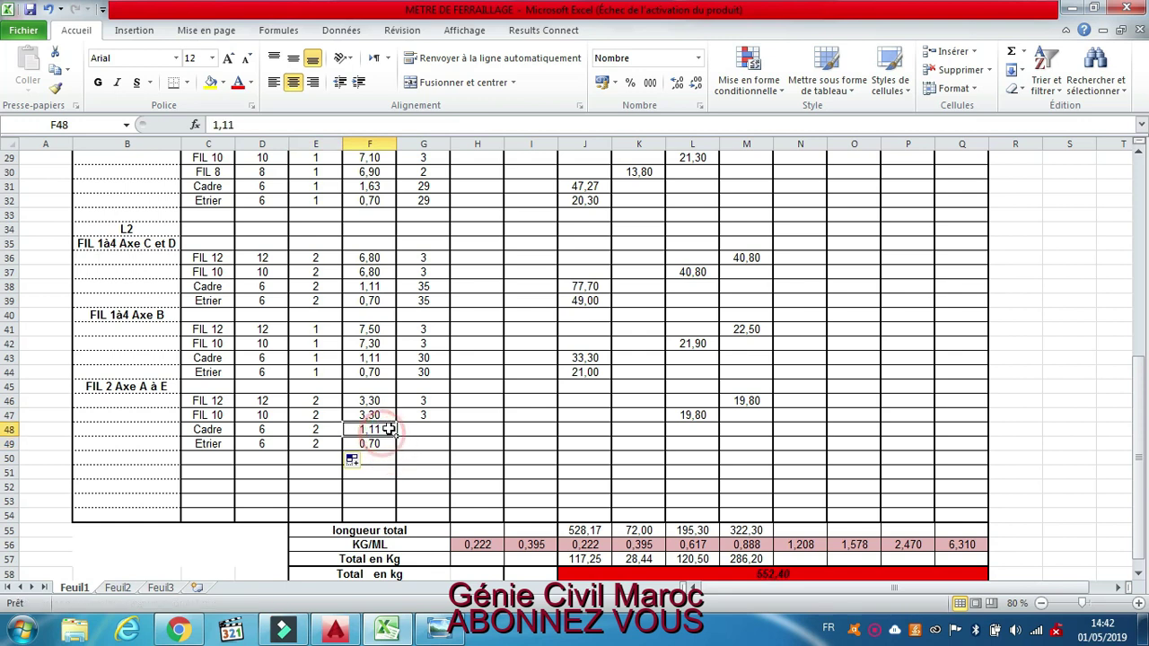
Switch to AutoCAD and dimension the clear span of the grid line 2 L2 beam between axes E and D, beside the overall dimension.
click(421, 432)
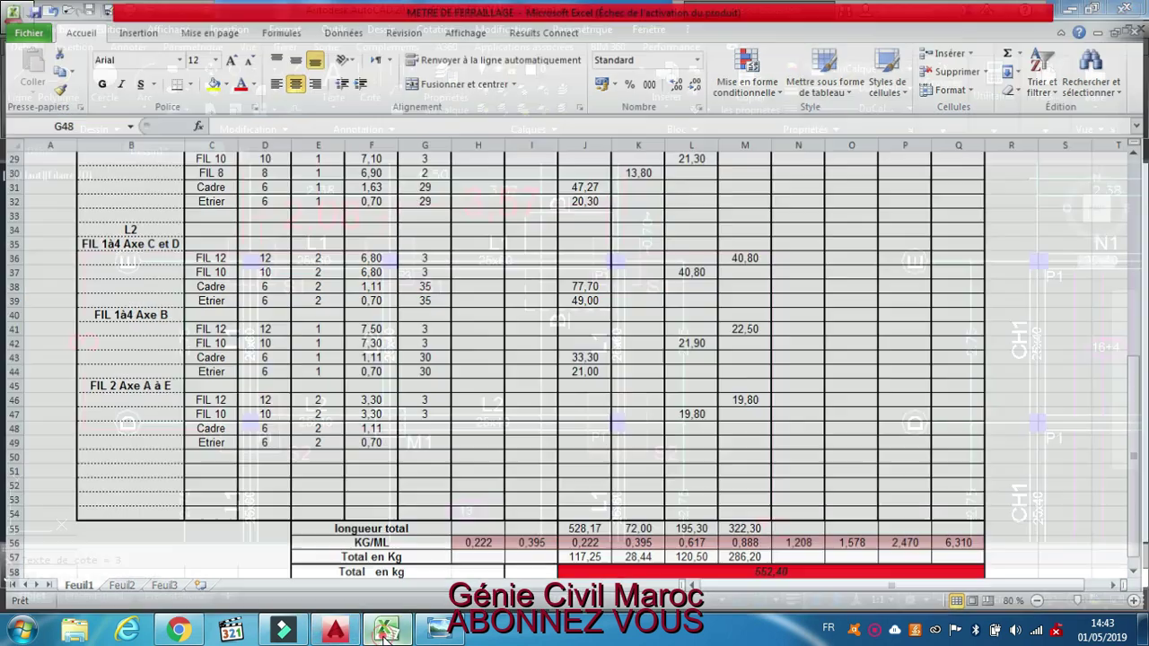
click(335, 630)
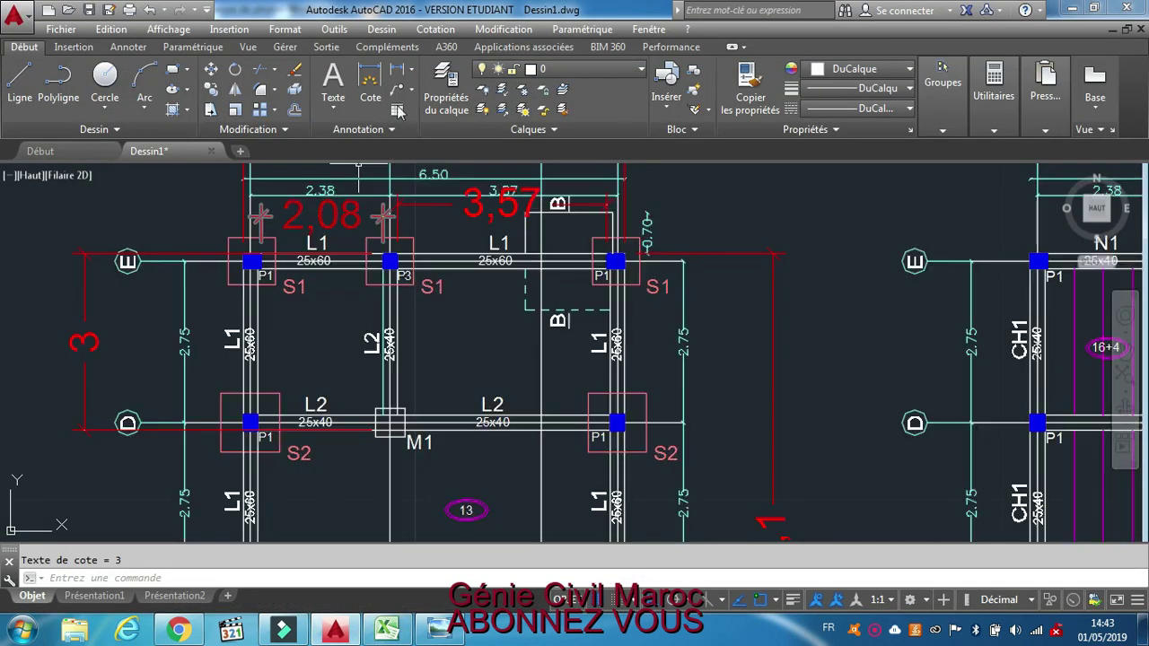
click(400, 72)
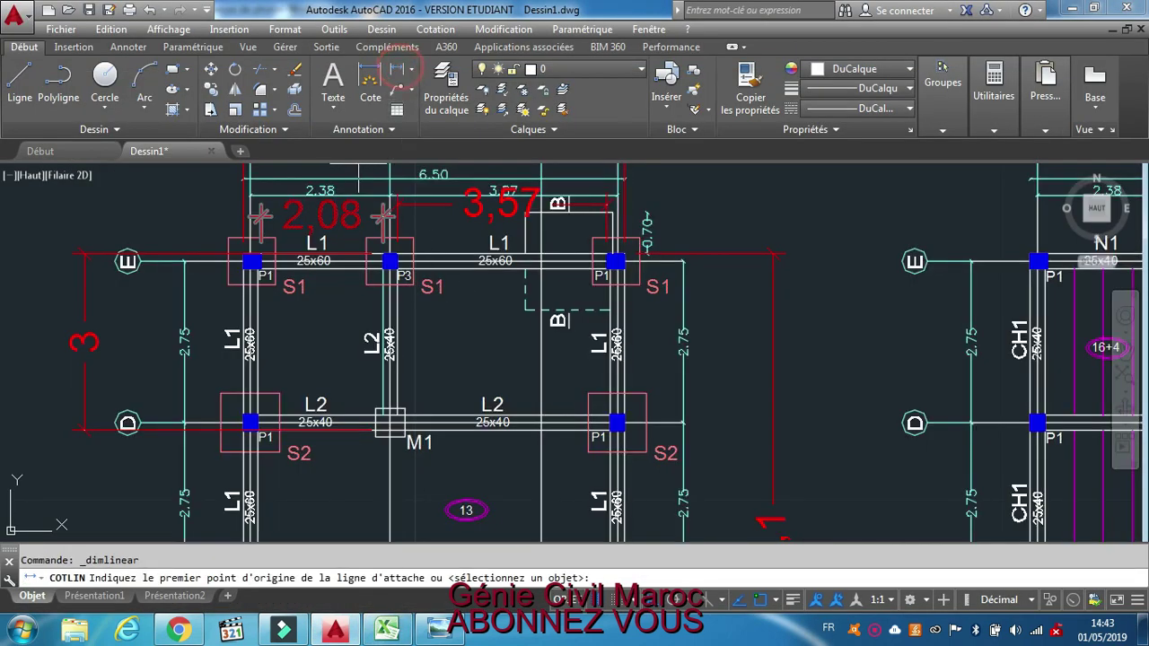
click(379, 273)
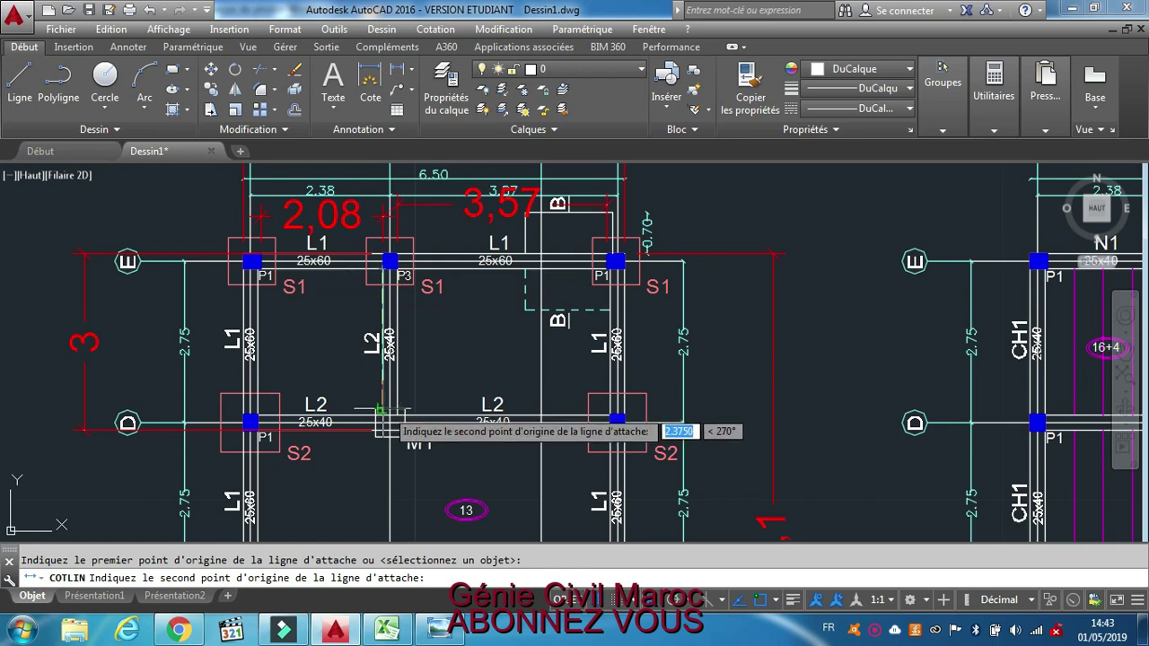
click(380, 412)
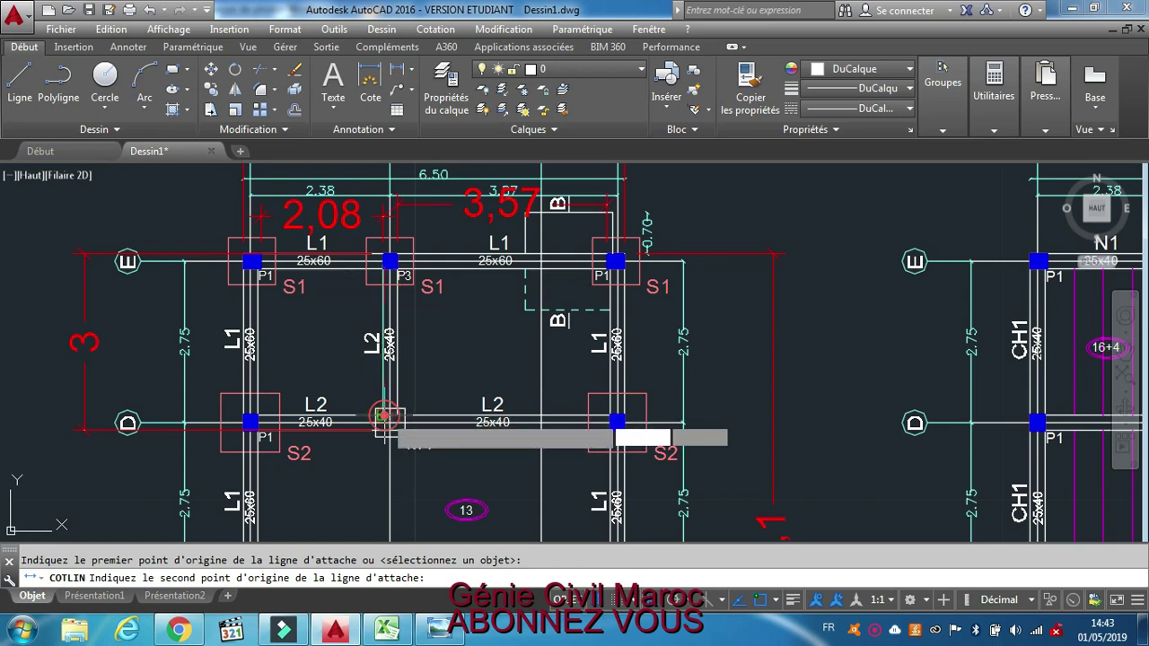
click(128, 399)
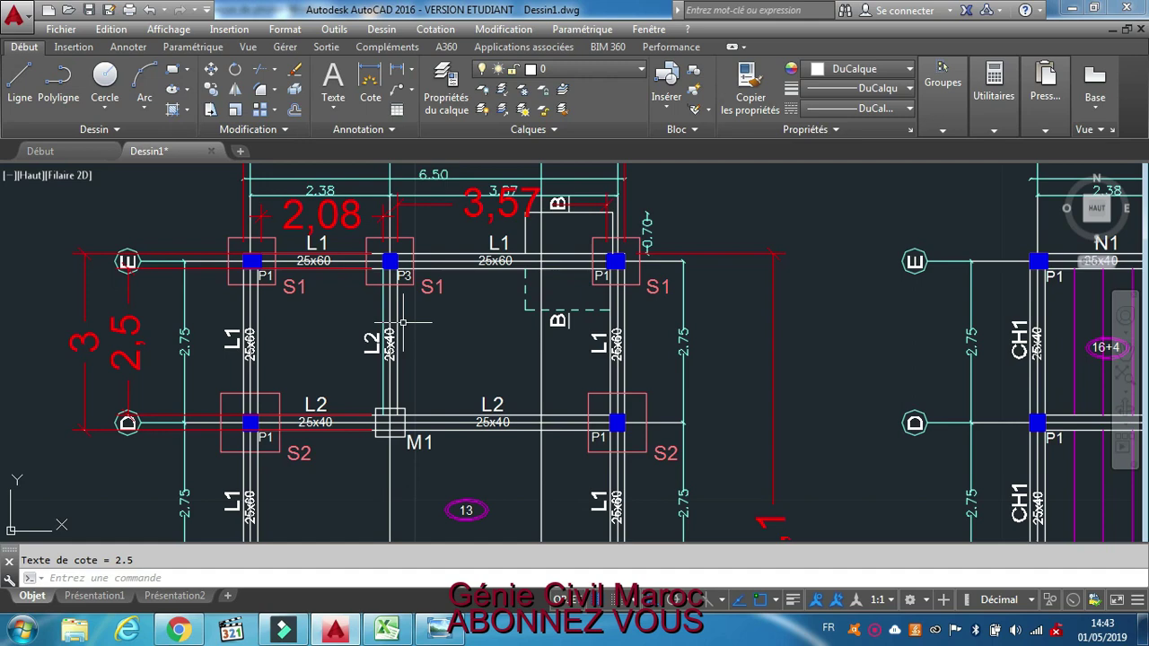
Return to Excel, enter 14 in G48 and G49 for Cadre and Etrier, and check the resulting 6 mm length.
click(402, 629)
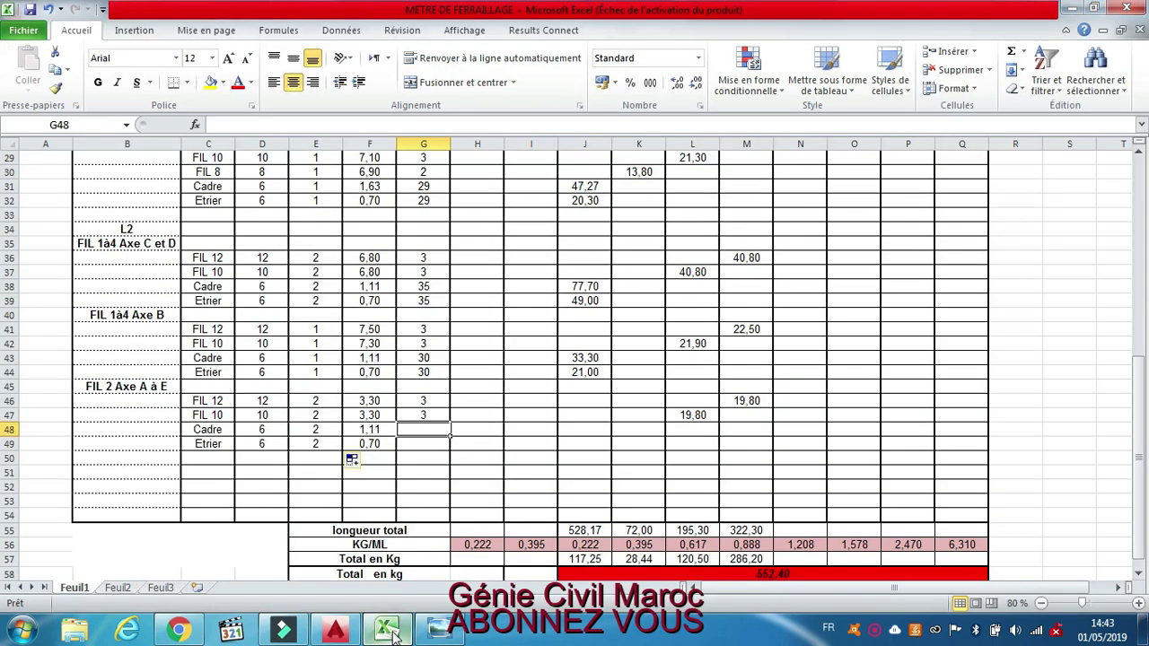
text(14)
click(439, 447)
text(14)
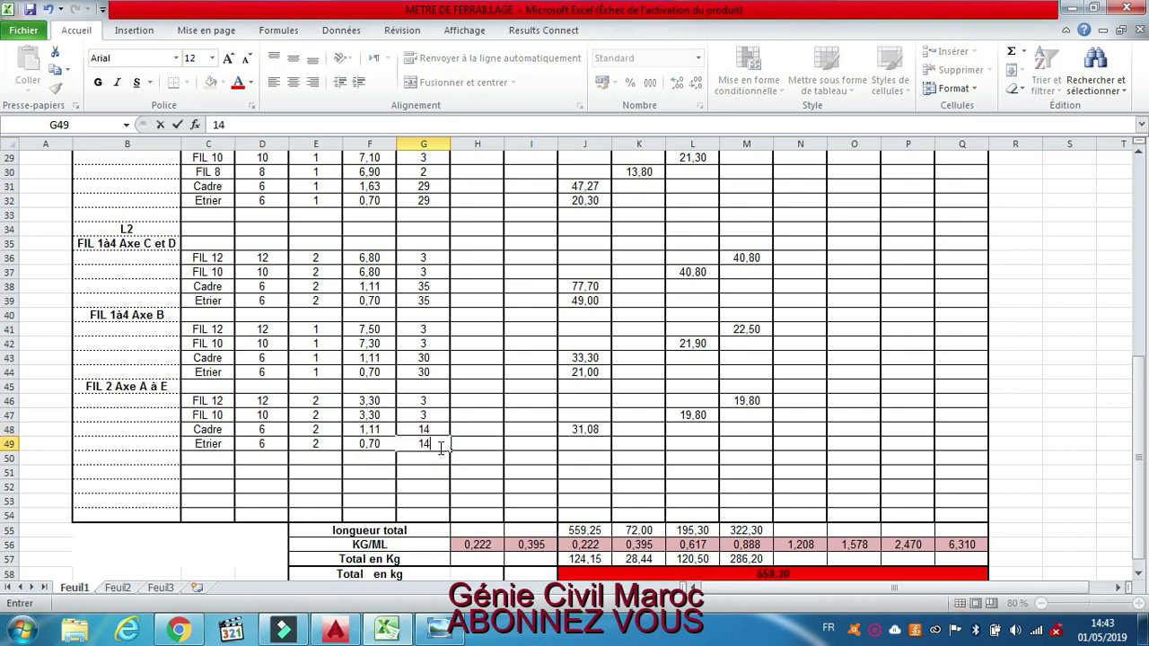
click(588, 430)
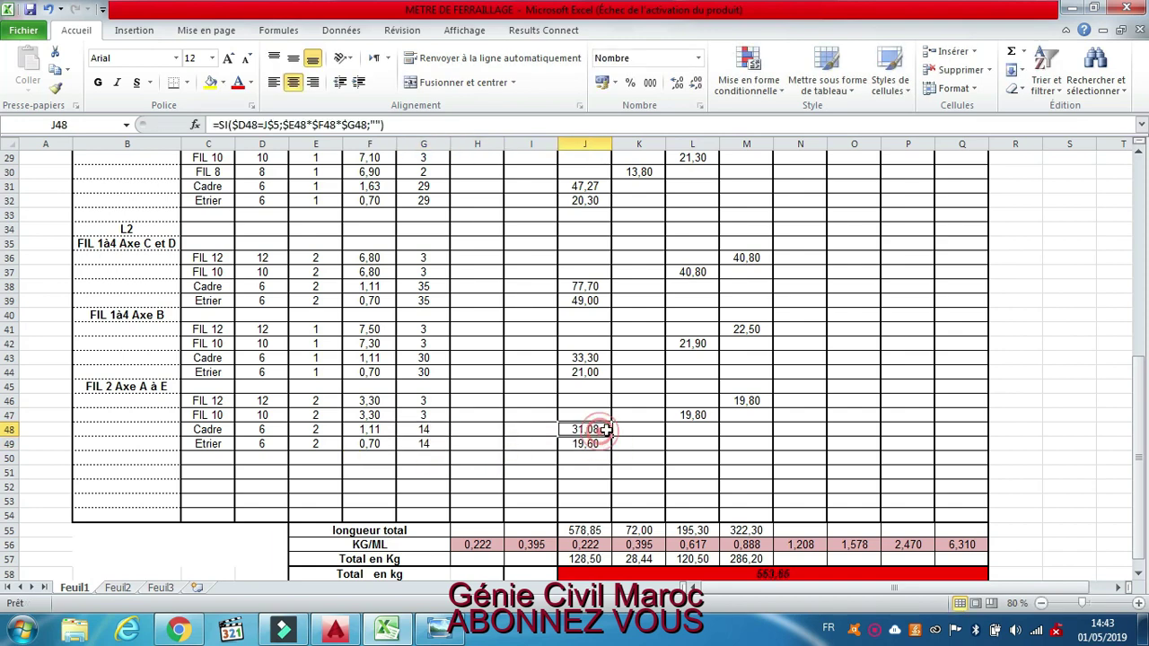
Look over the completed takeoff rows and apply a thick bottom border to B49:Q49 below the last L2 beam entry.
scroll(645, 429, up, 3)
scroll(645, 429, up, 1)
scroll(646, 429, down, 5)
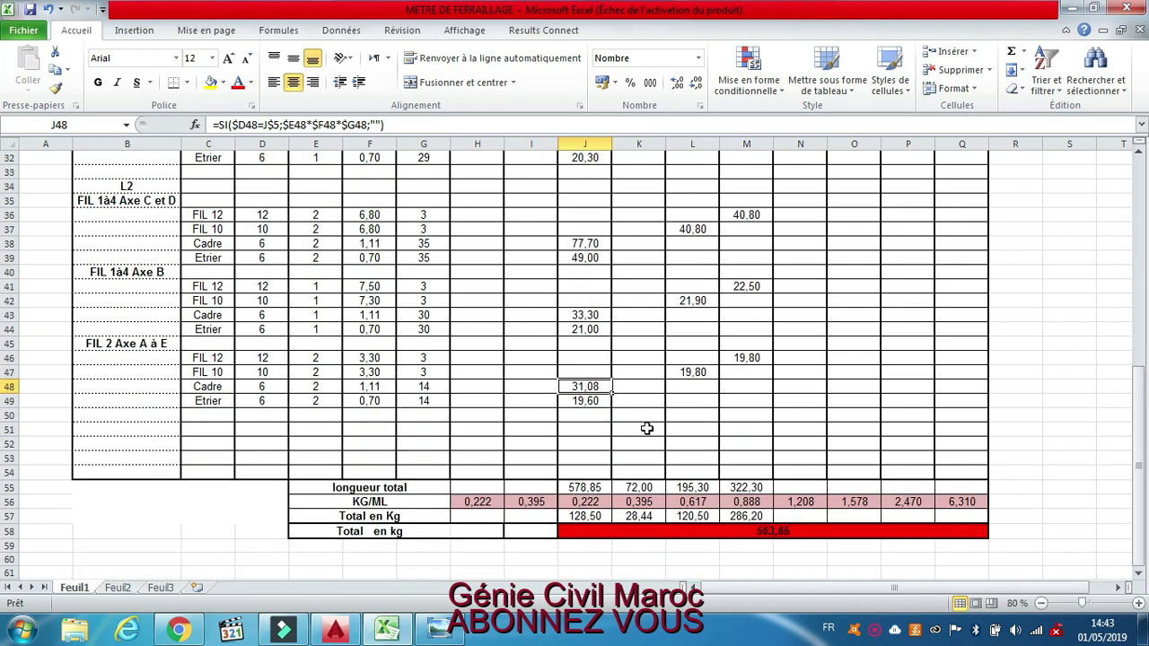
scroll(646, 429, up, 1)
scroll(646, 429, up, 5)
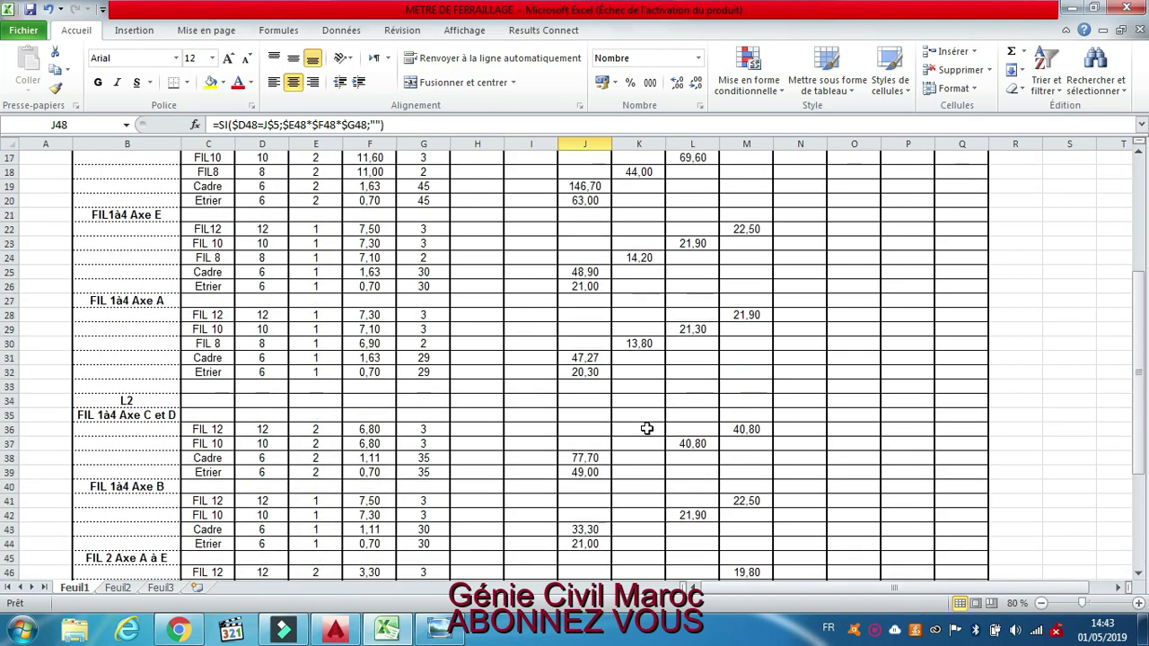
scroll(646, 429, up, 2)
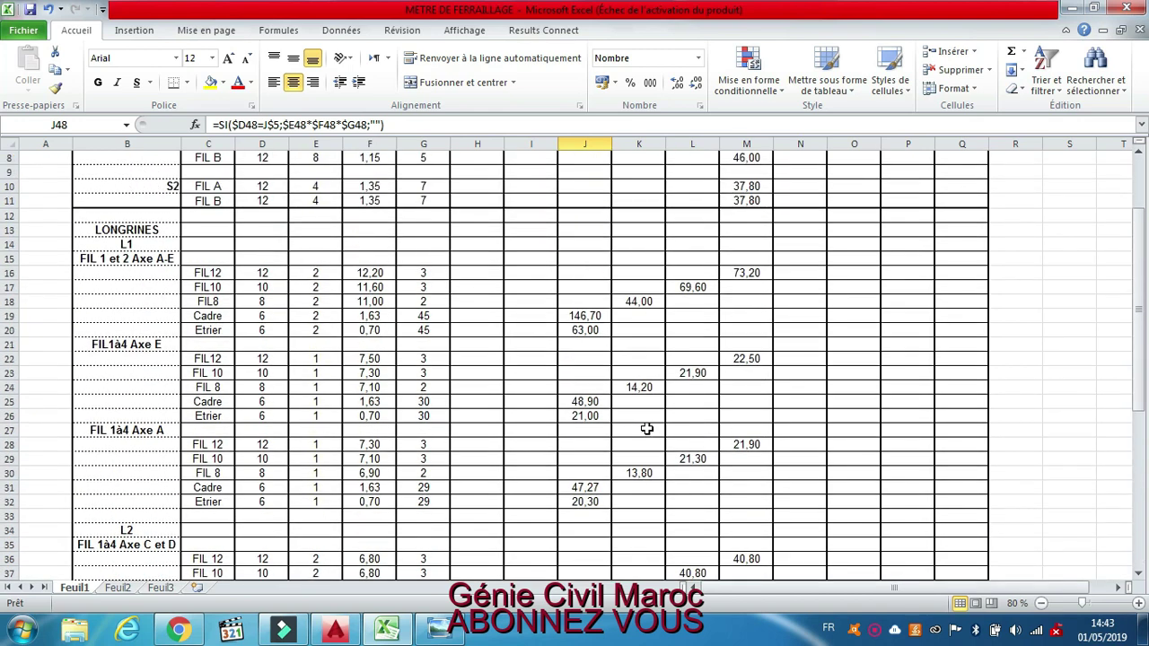
scroll(646, 428, down, 6)
drag(974, 480, 140, 489)
click(188, 82)
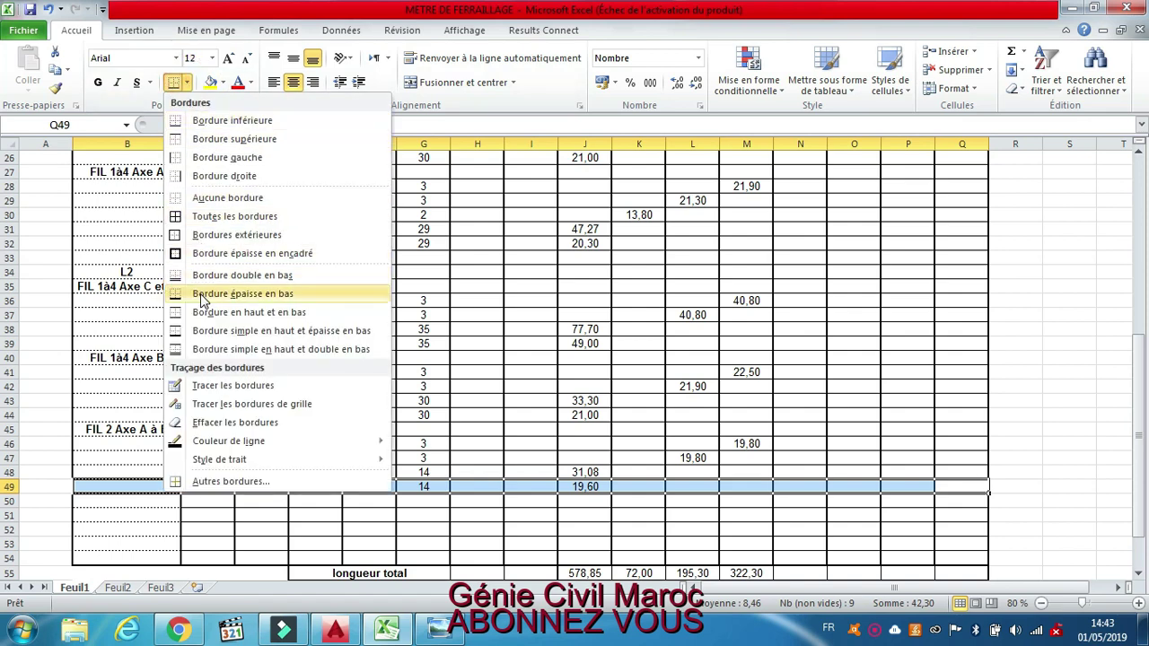
click(201, 296)
click(570, 385)
Insert three blank rows at rows 51 to 53, above the total length row.
scroll(575, 431, down, 3)
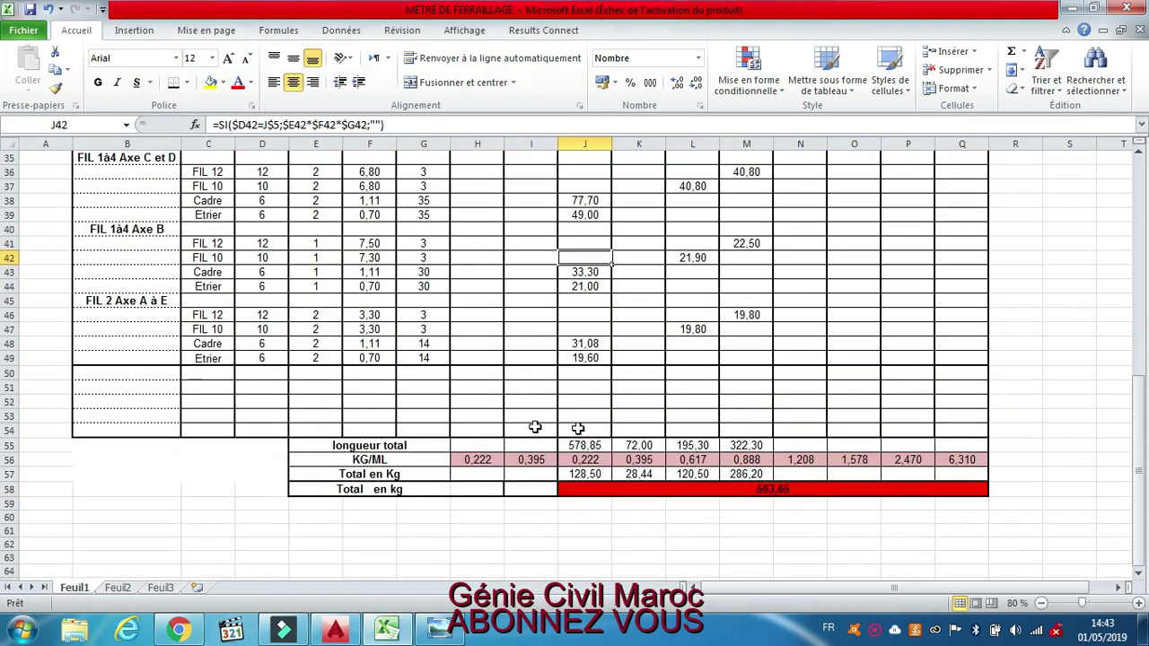
drag(10, 375, 13, 412)
click(12, 395)
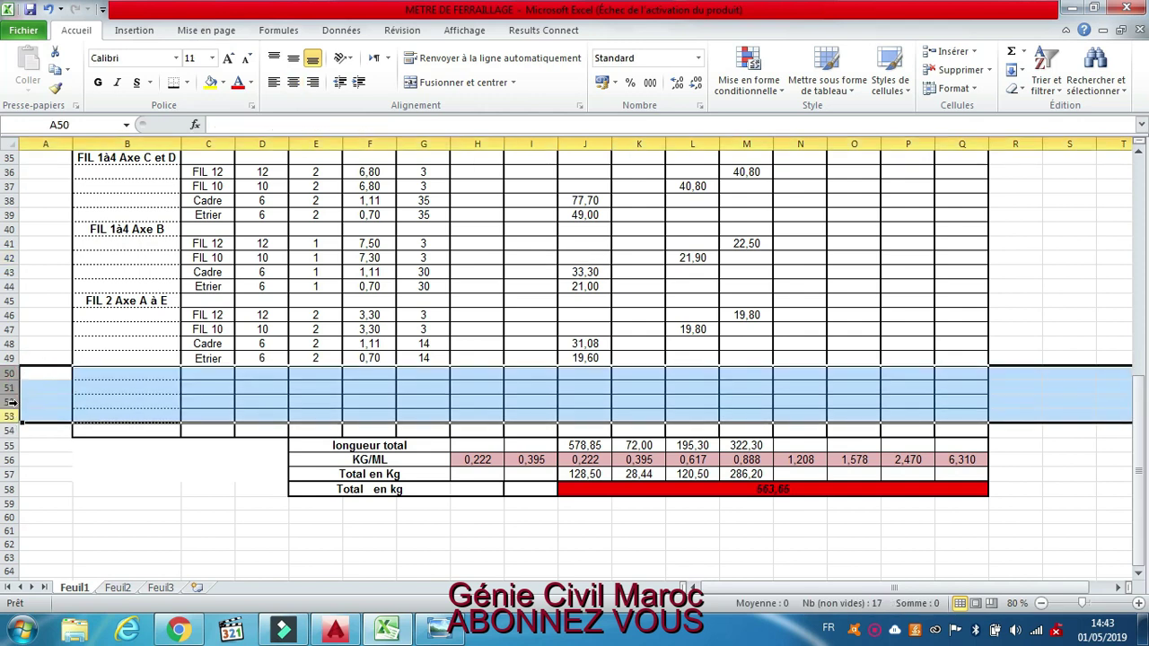
click(12, 387)
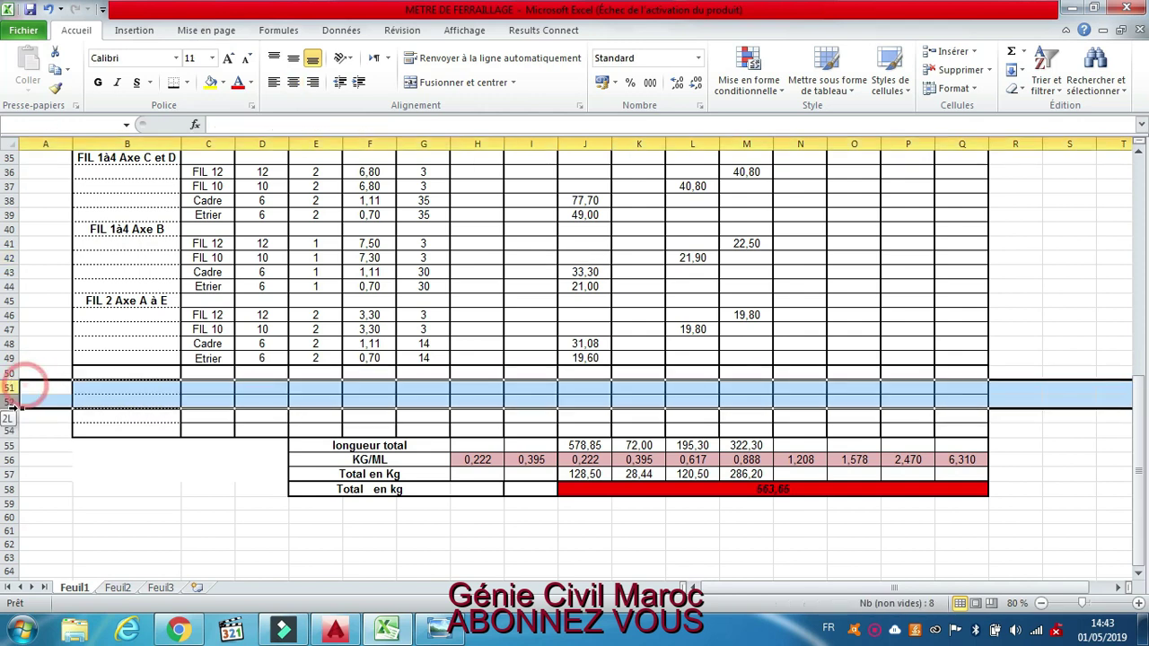
drag(12, 387, 13, 416)
right_click(12, 401)
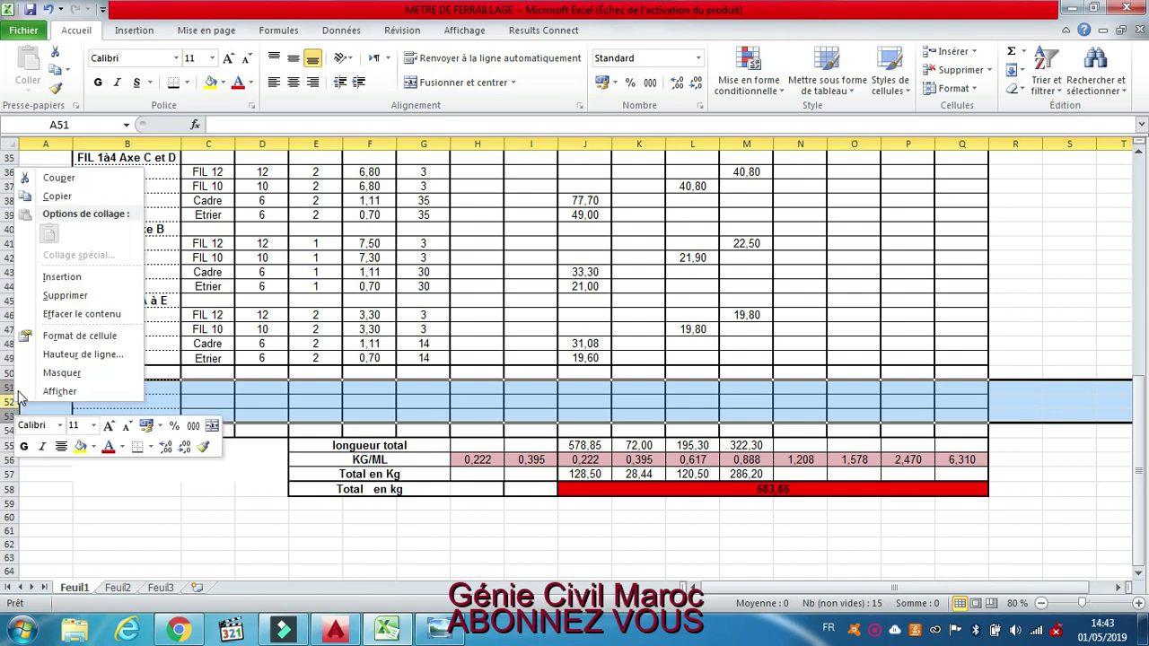
click(47, 280)
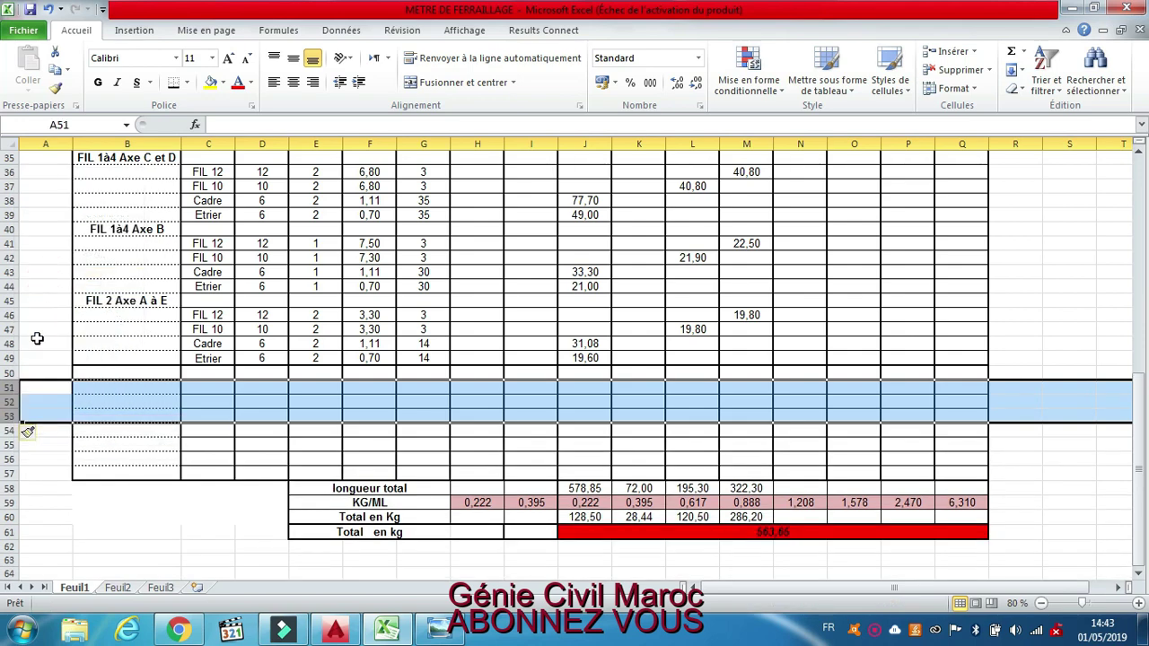
Insert six more blank rows at rows 51 to 56 to extend the takeoff table.
click(12, 401)
drag(12, 387, 12, 459)
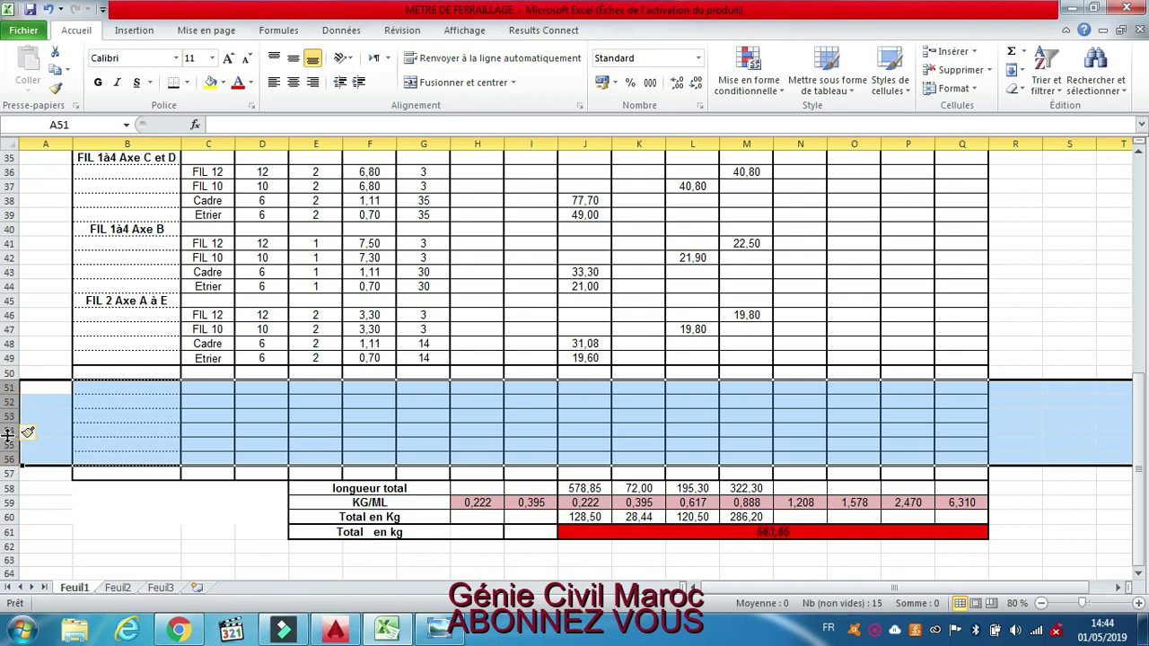
right_click(12, 416)
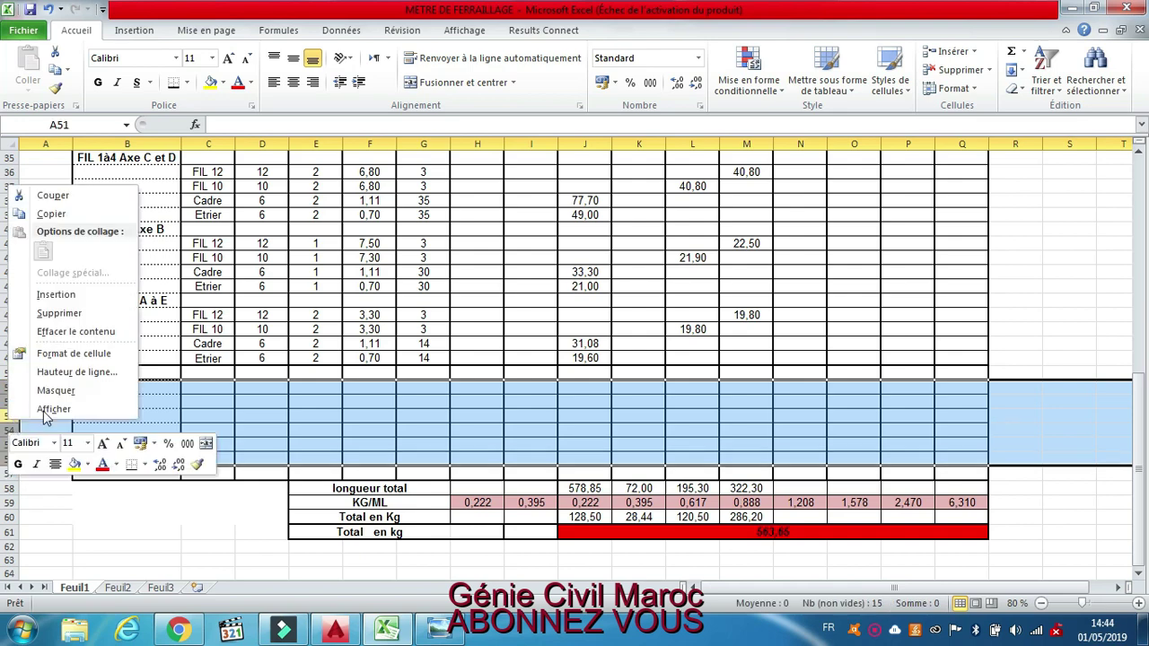
click(49, 295)
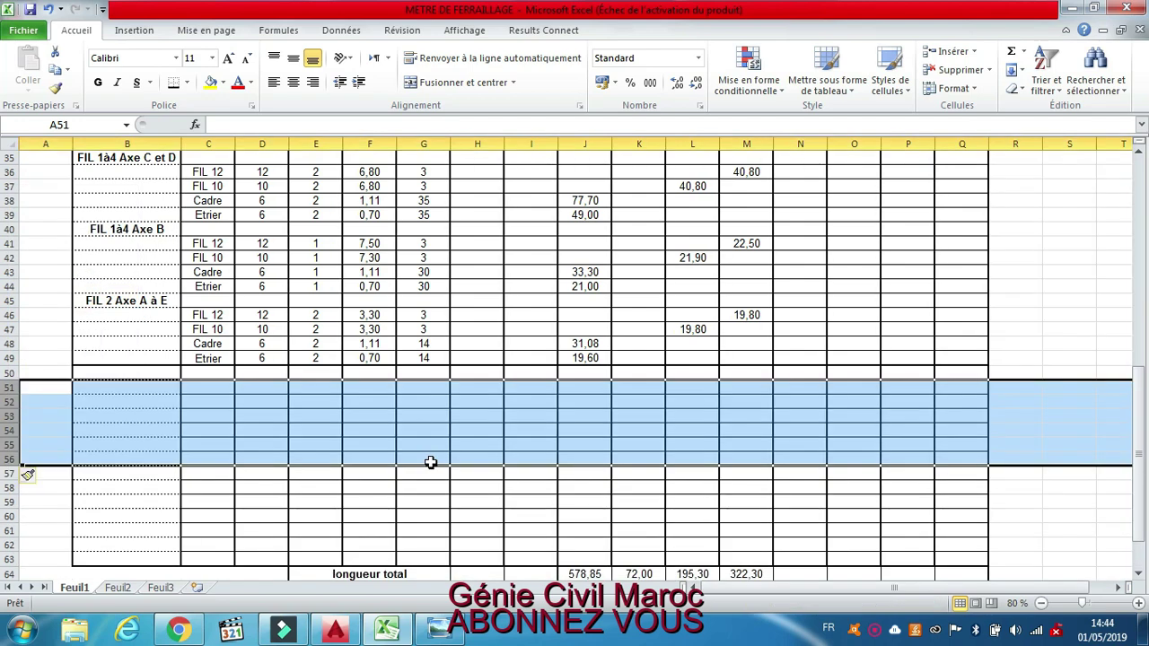
click(429, 458)
Review the takeoff table from its heading down, and switch to AutoCAD to examine the foundation plan around the slab mesh note.
scroll(428, 442, down, 1)
scroll(428, 442, up, 1)
scroll(428, 442, up, 11)
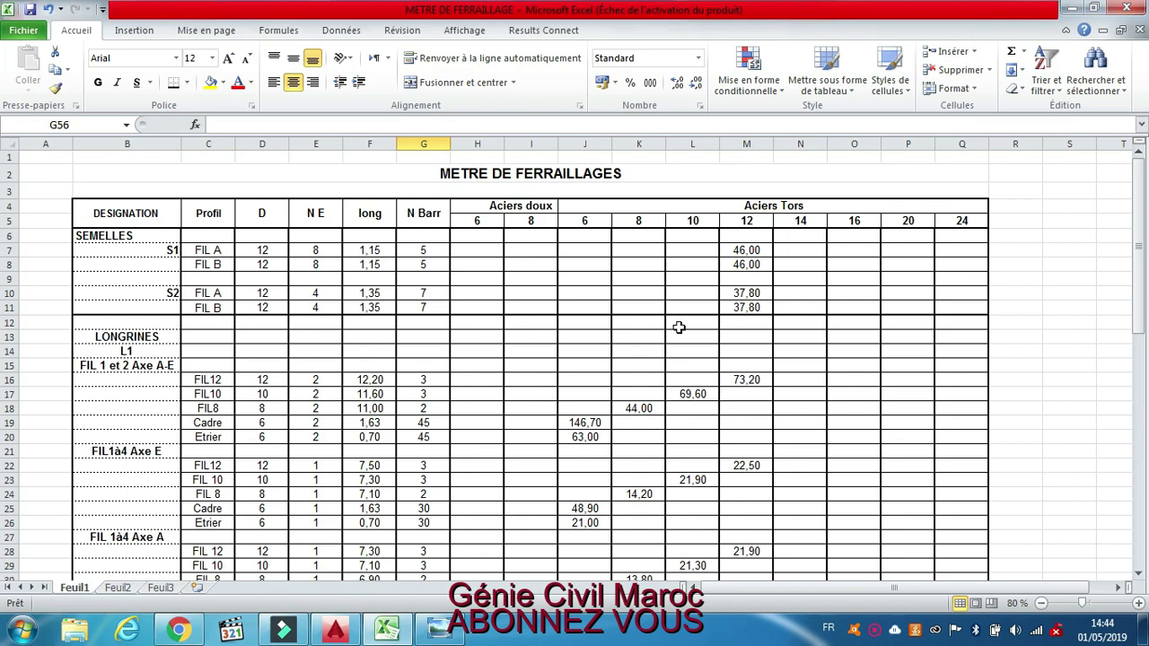
scroll(679, 326, down, 3)
click(358, 635)
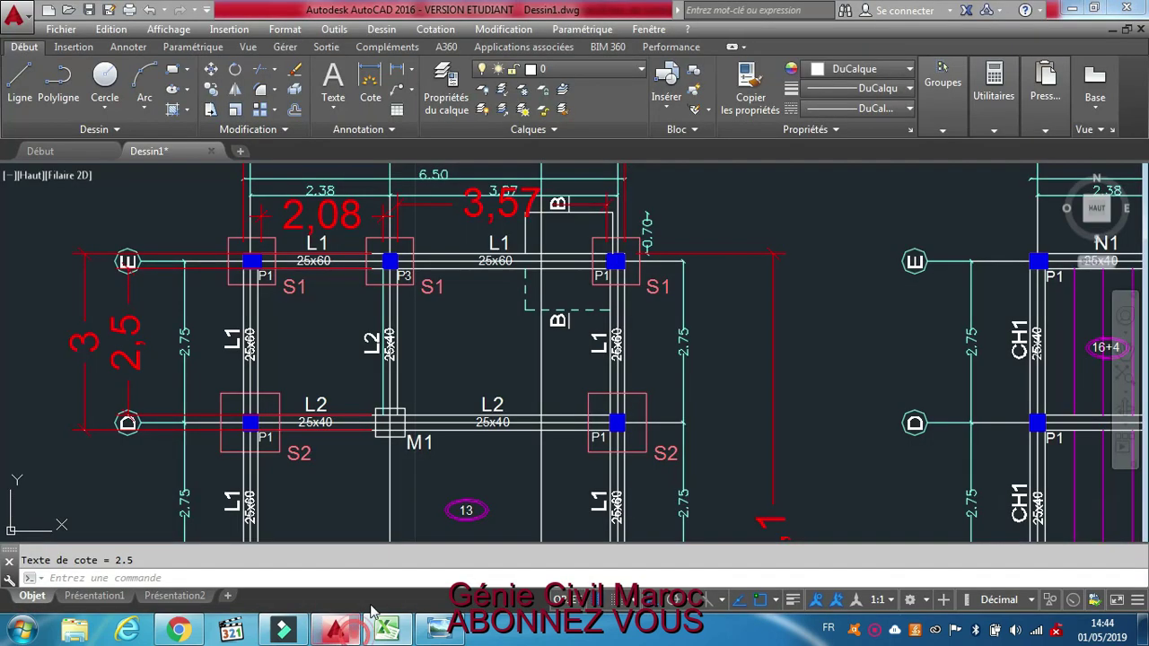
scroll(545, 300, down, 6)
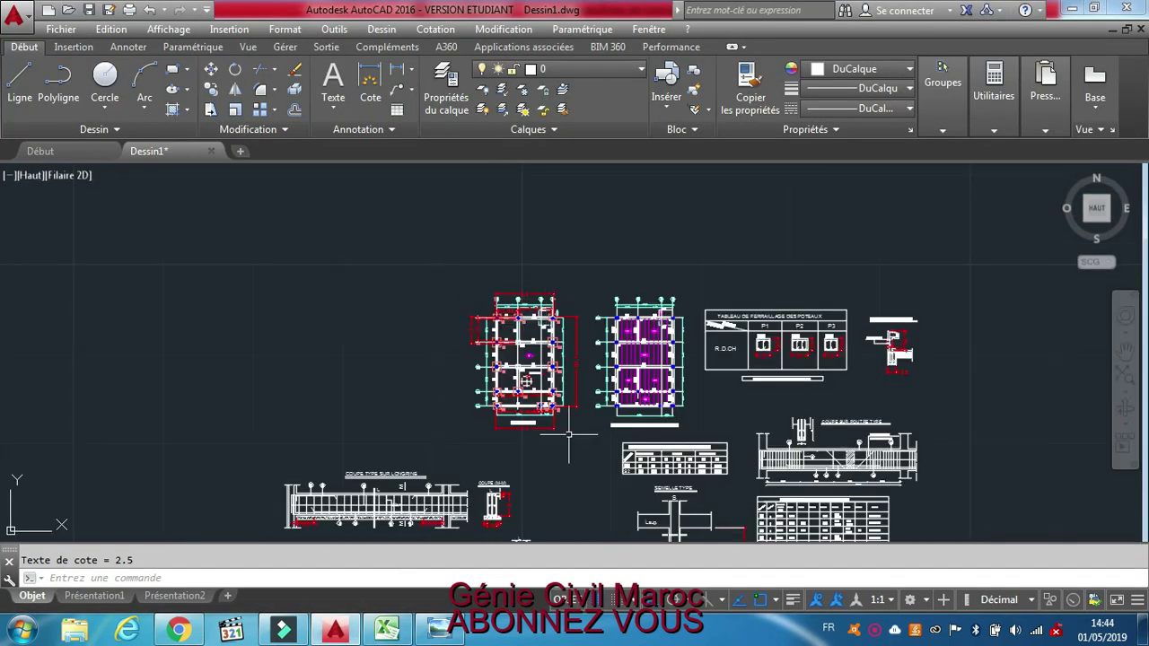
scroll(566, 431, up, 2)
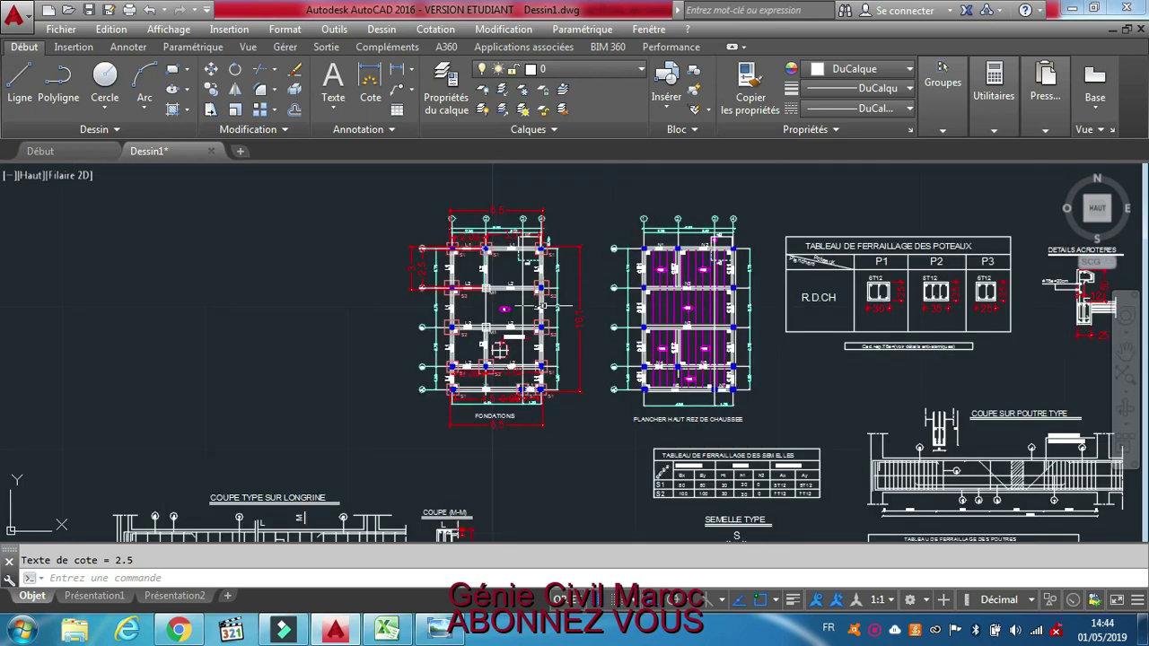
scroll(507, 314, up, 3)
scroll(483, 429, up, 4)
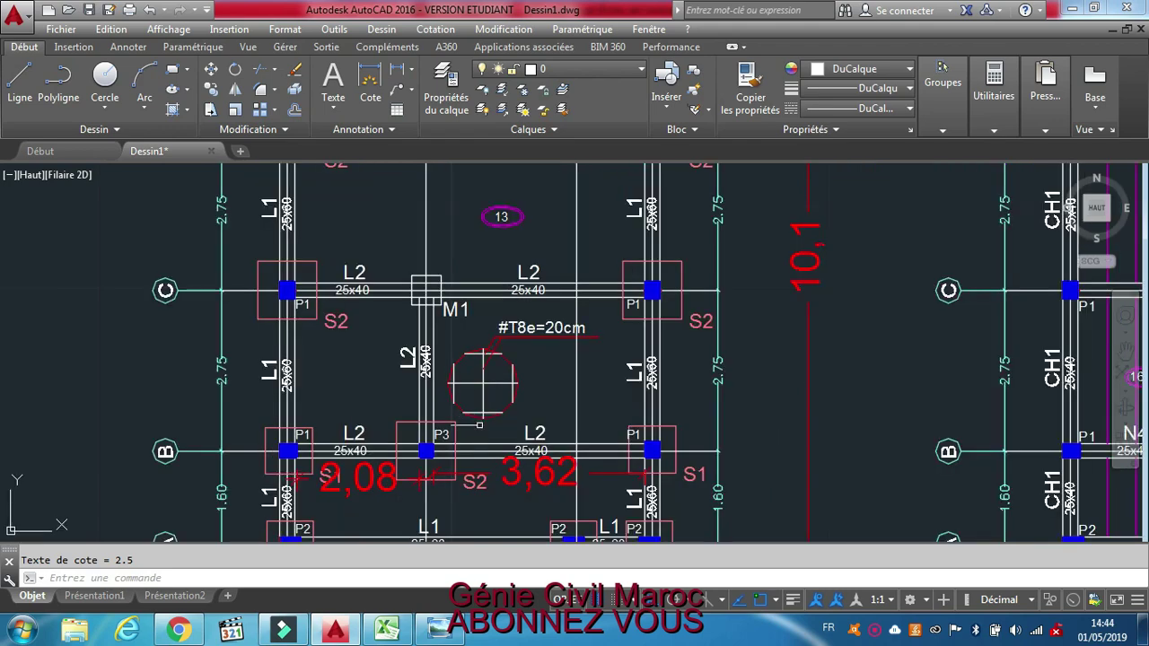
scroll(467, 342, down, 2)
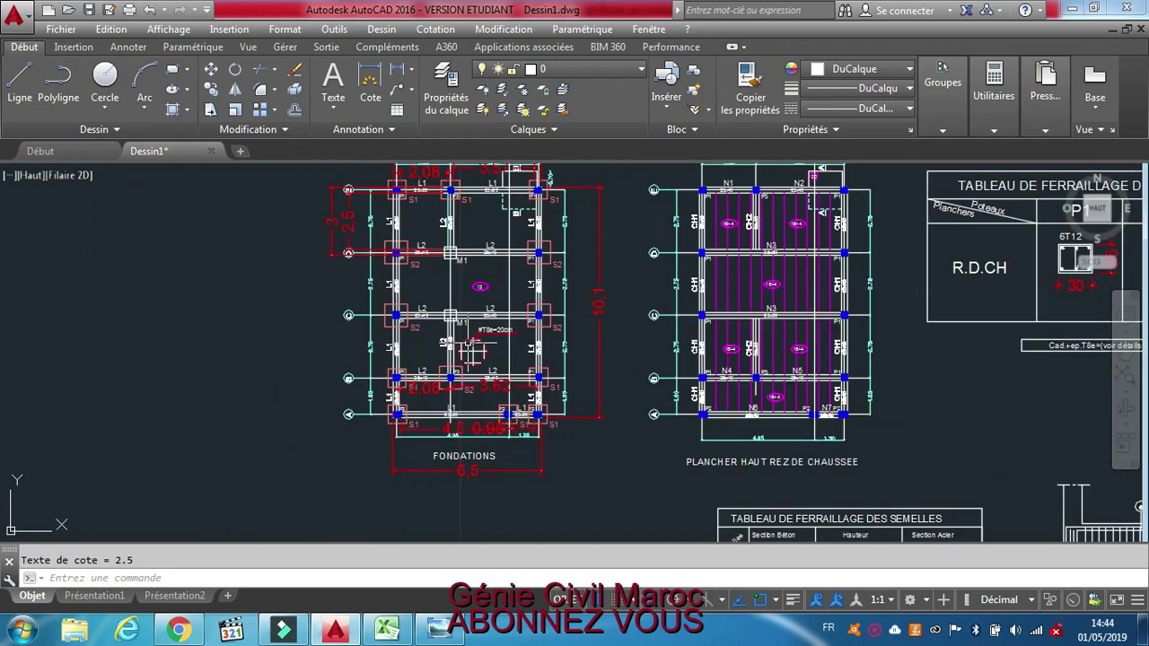